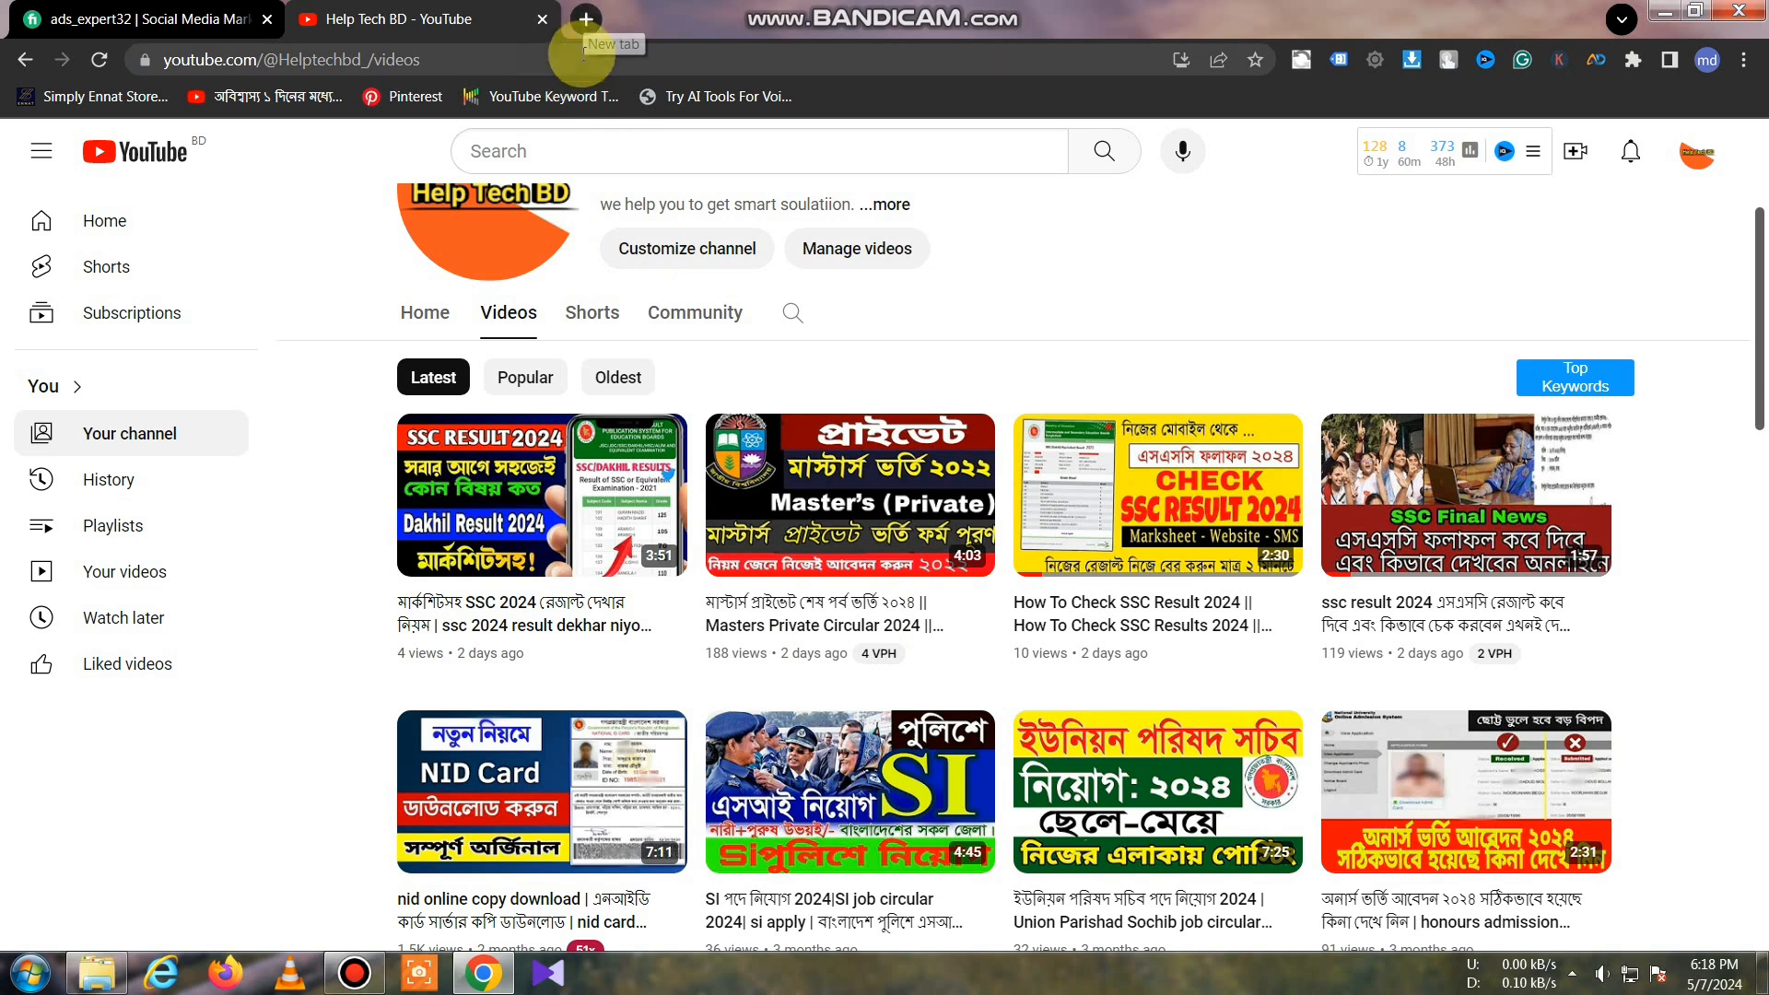
Step: In a new Chrome tab, go to the National University site nu.ac.bd
{"action": "left_click", "coordinate": [587, 19]}
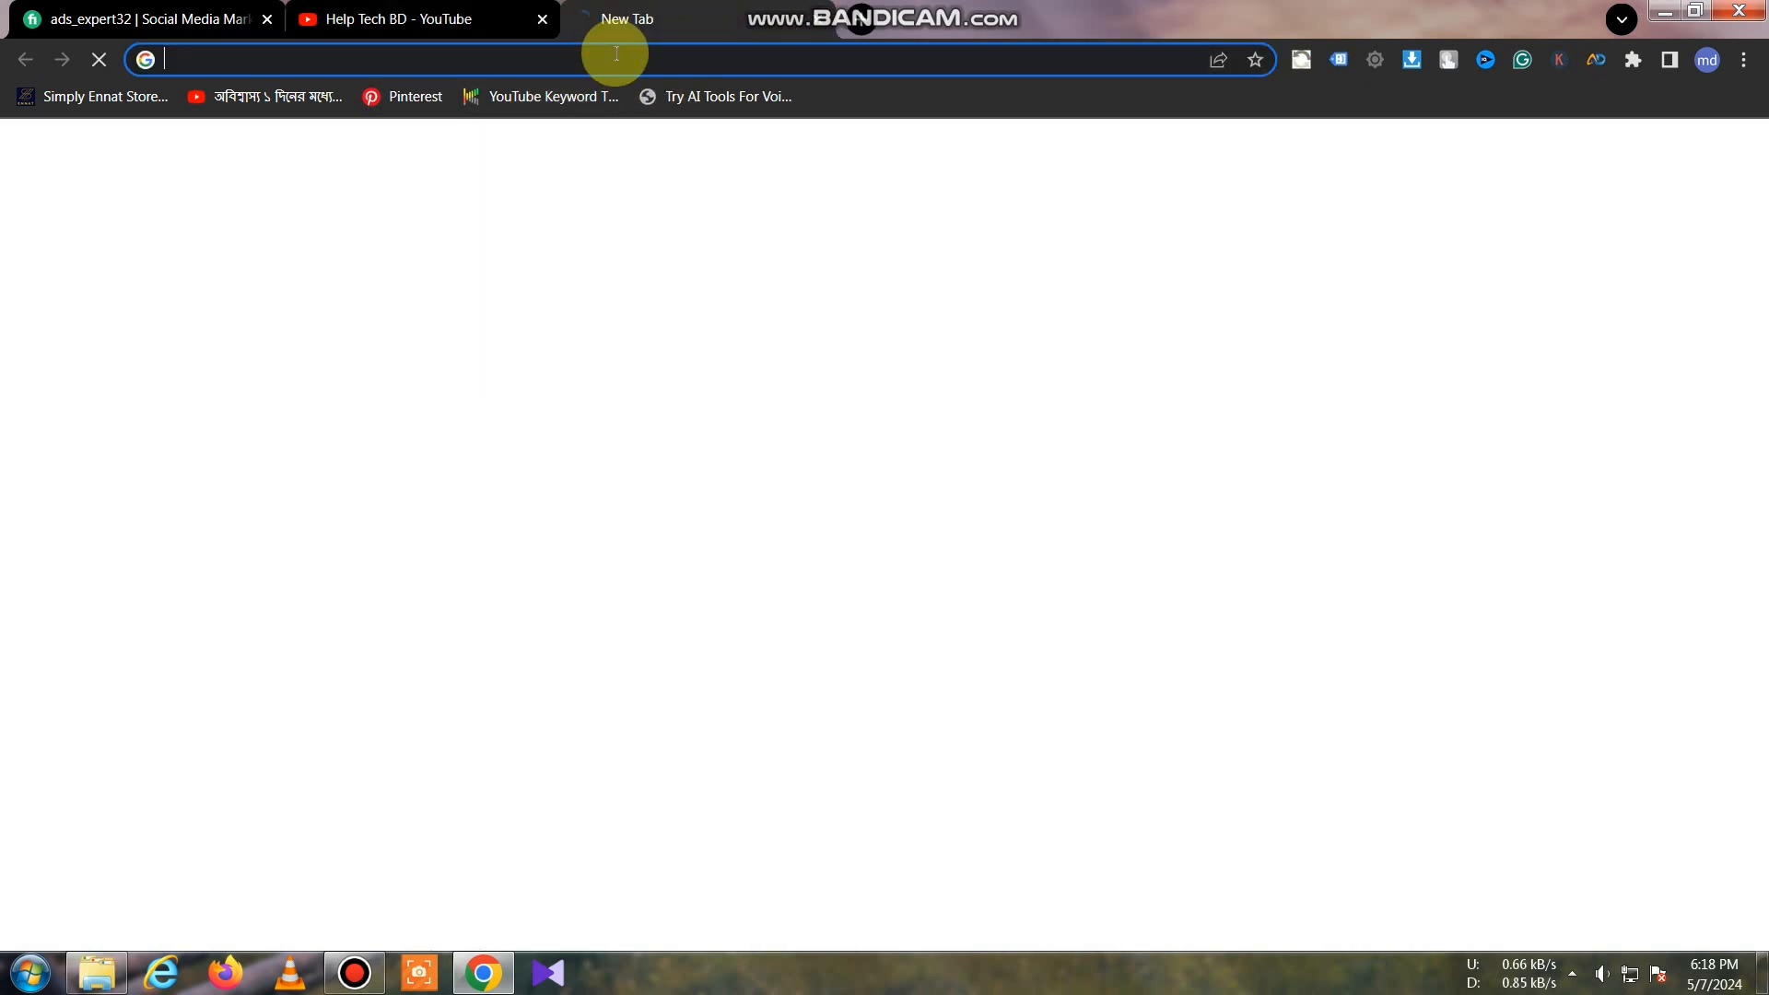
{"action": "type", "text": "n"}
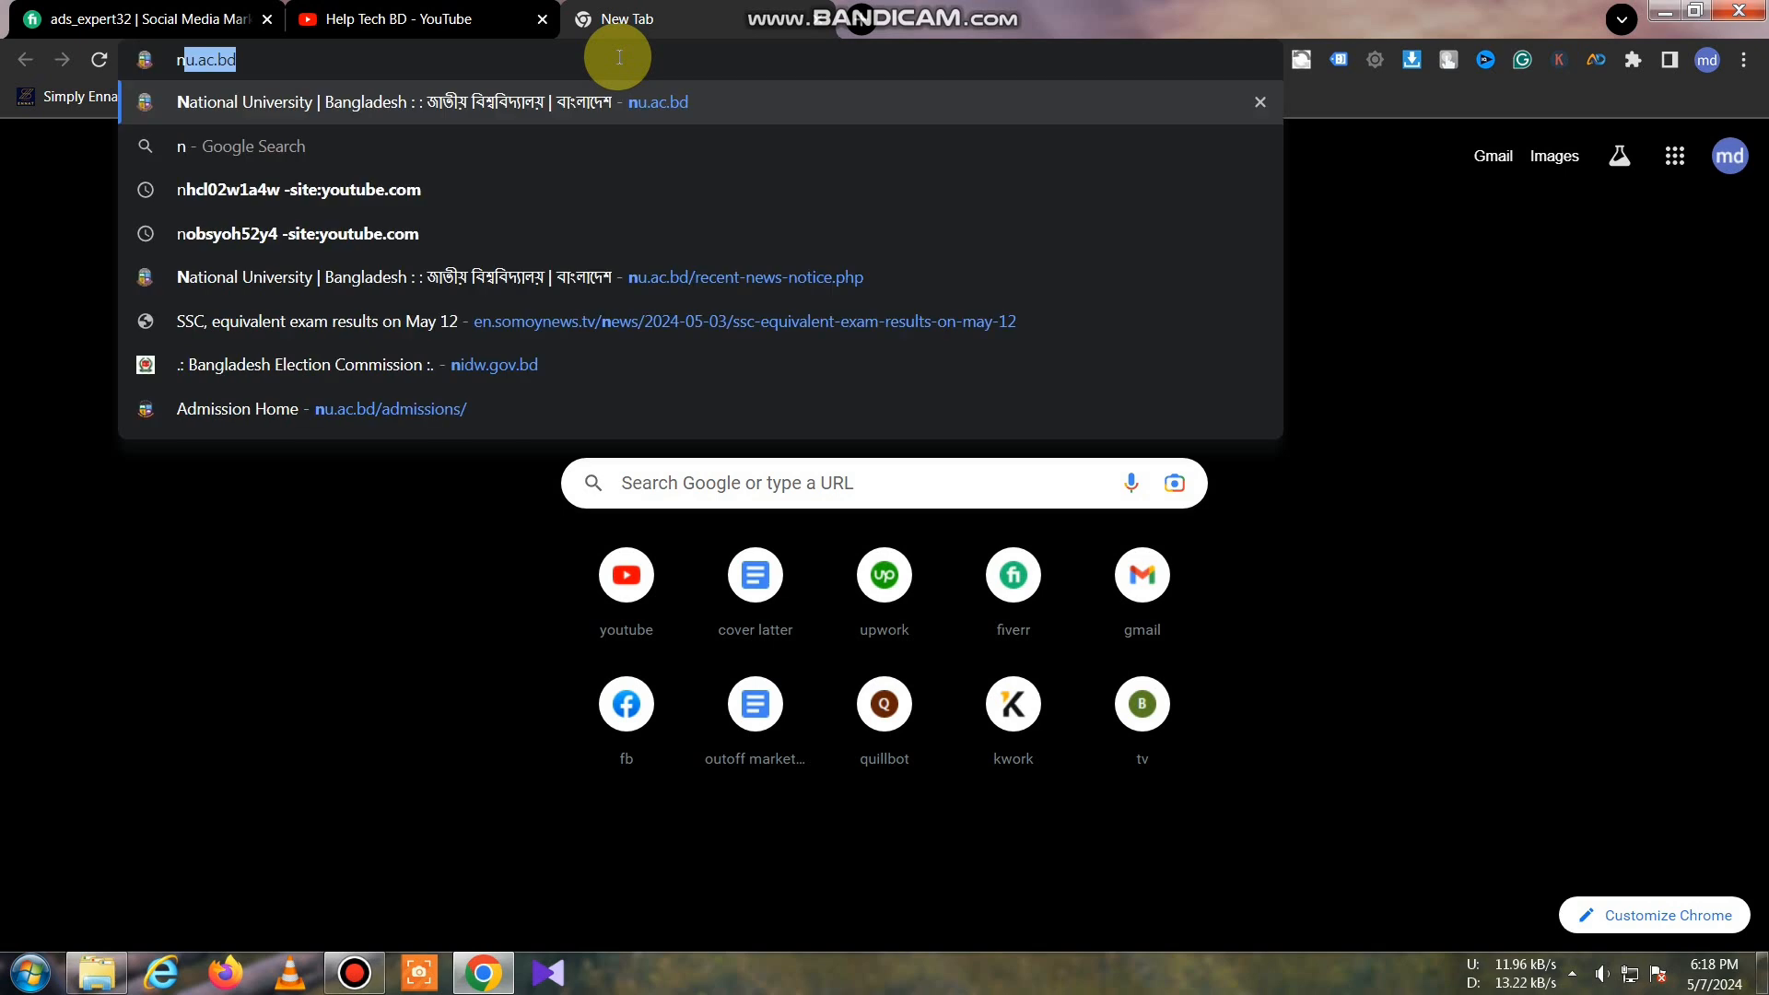
{"action": "type", "text": "u"}
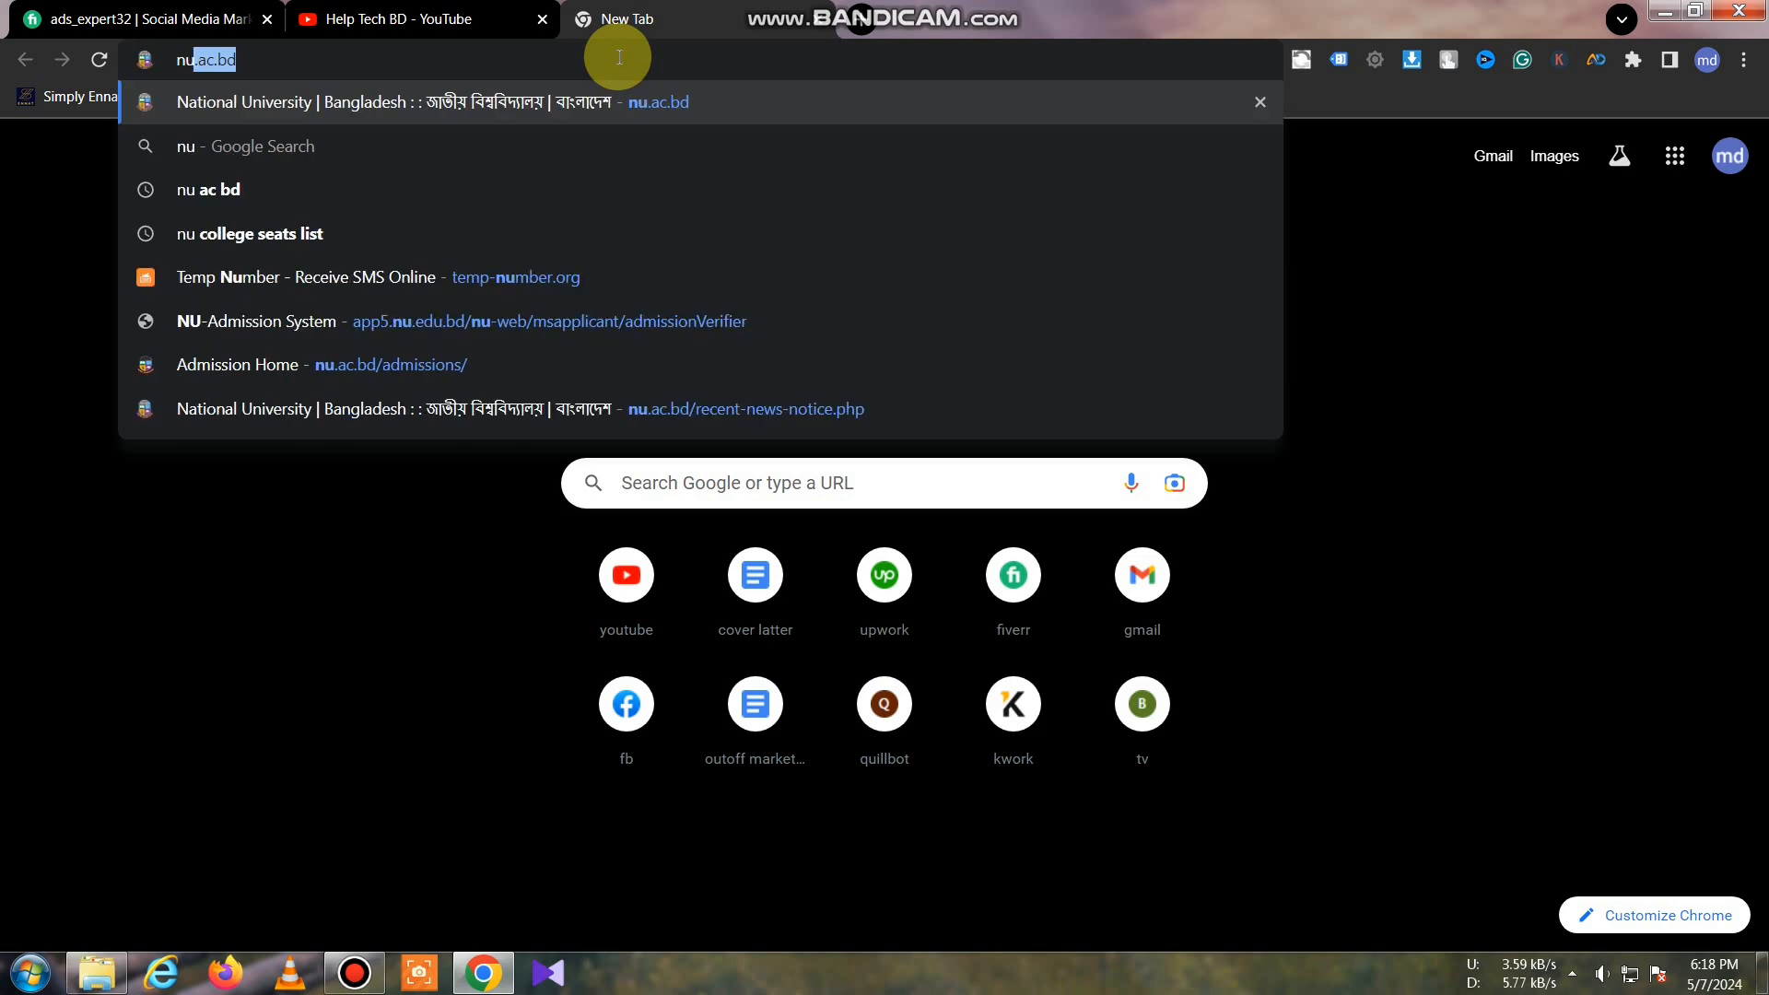
{"action": "key", "text": "Return"}
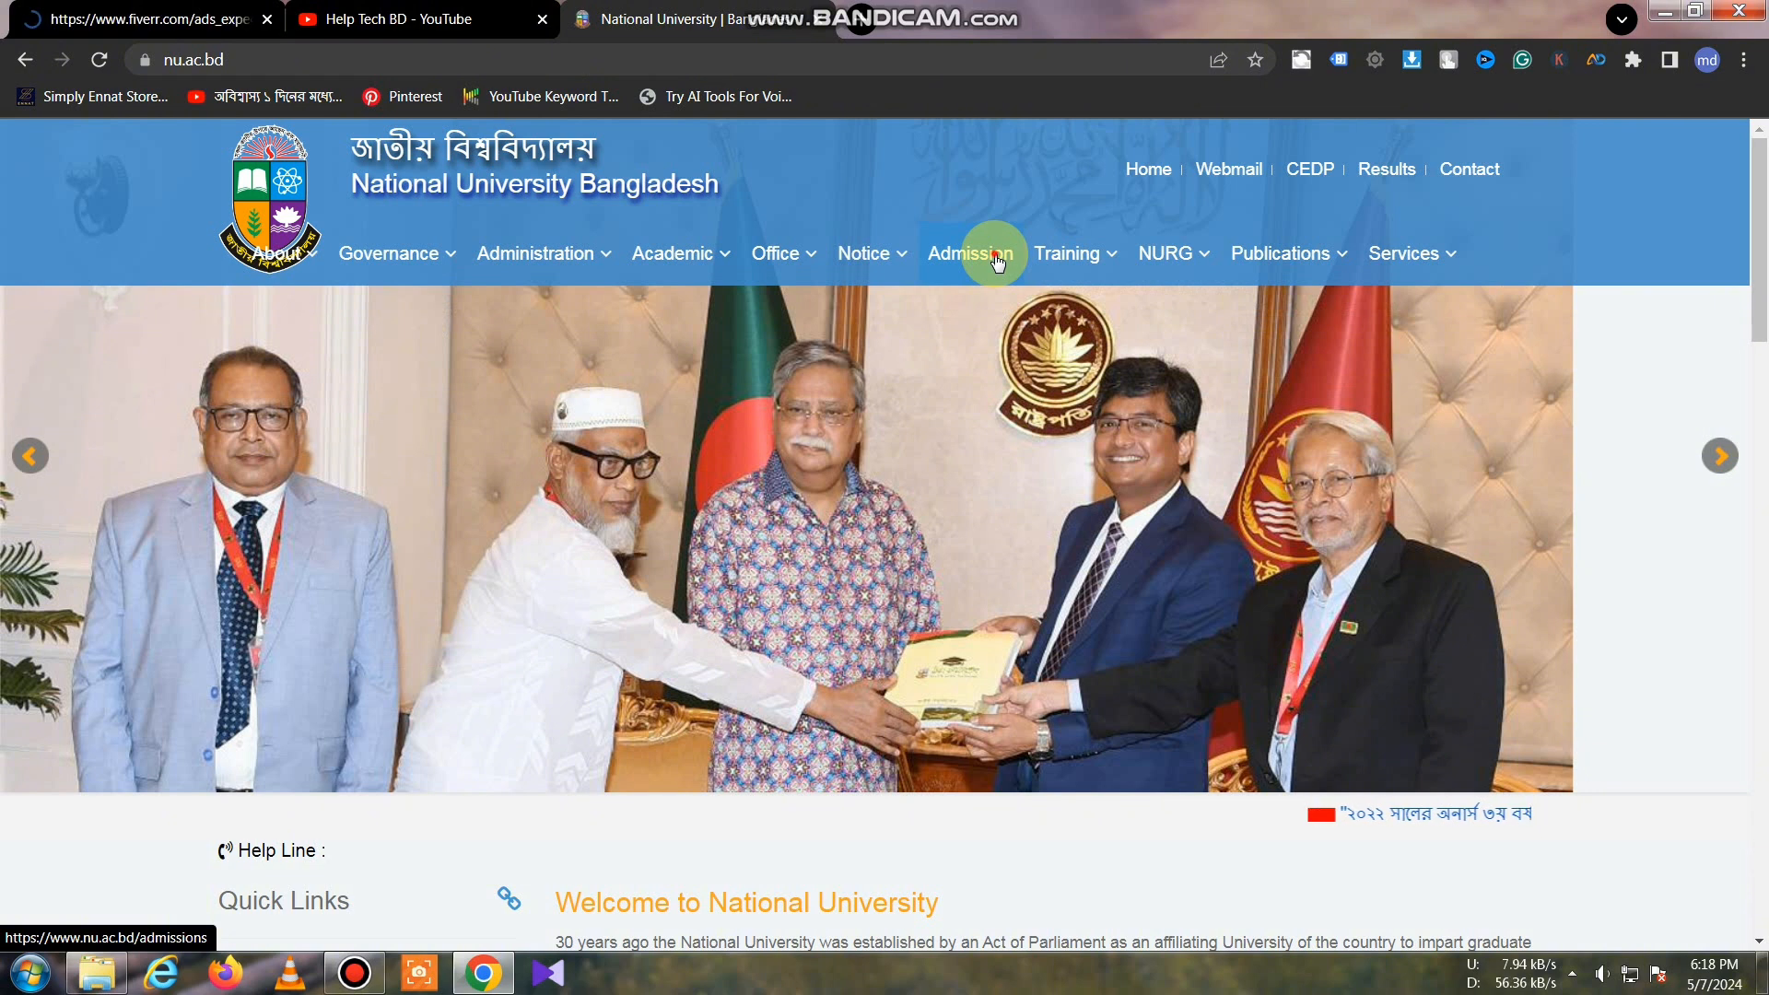
Step: From the Admission page's Master's tab, launch the Masters (Private) Apply Now form
{"action": "left_click", "coordinate": [997, 262]}
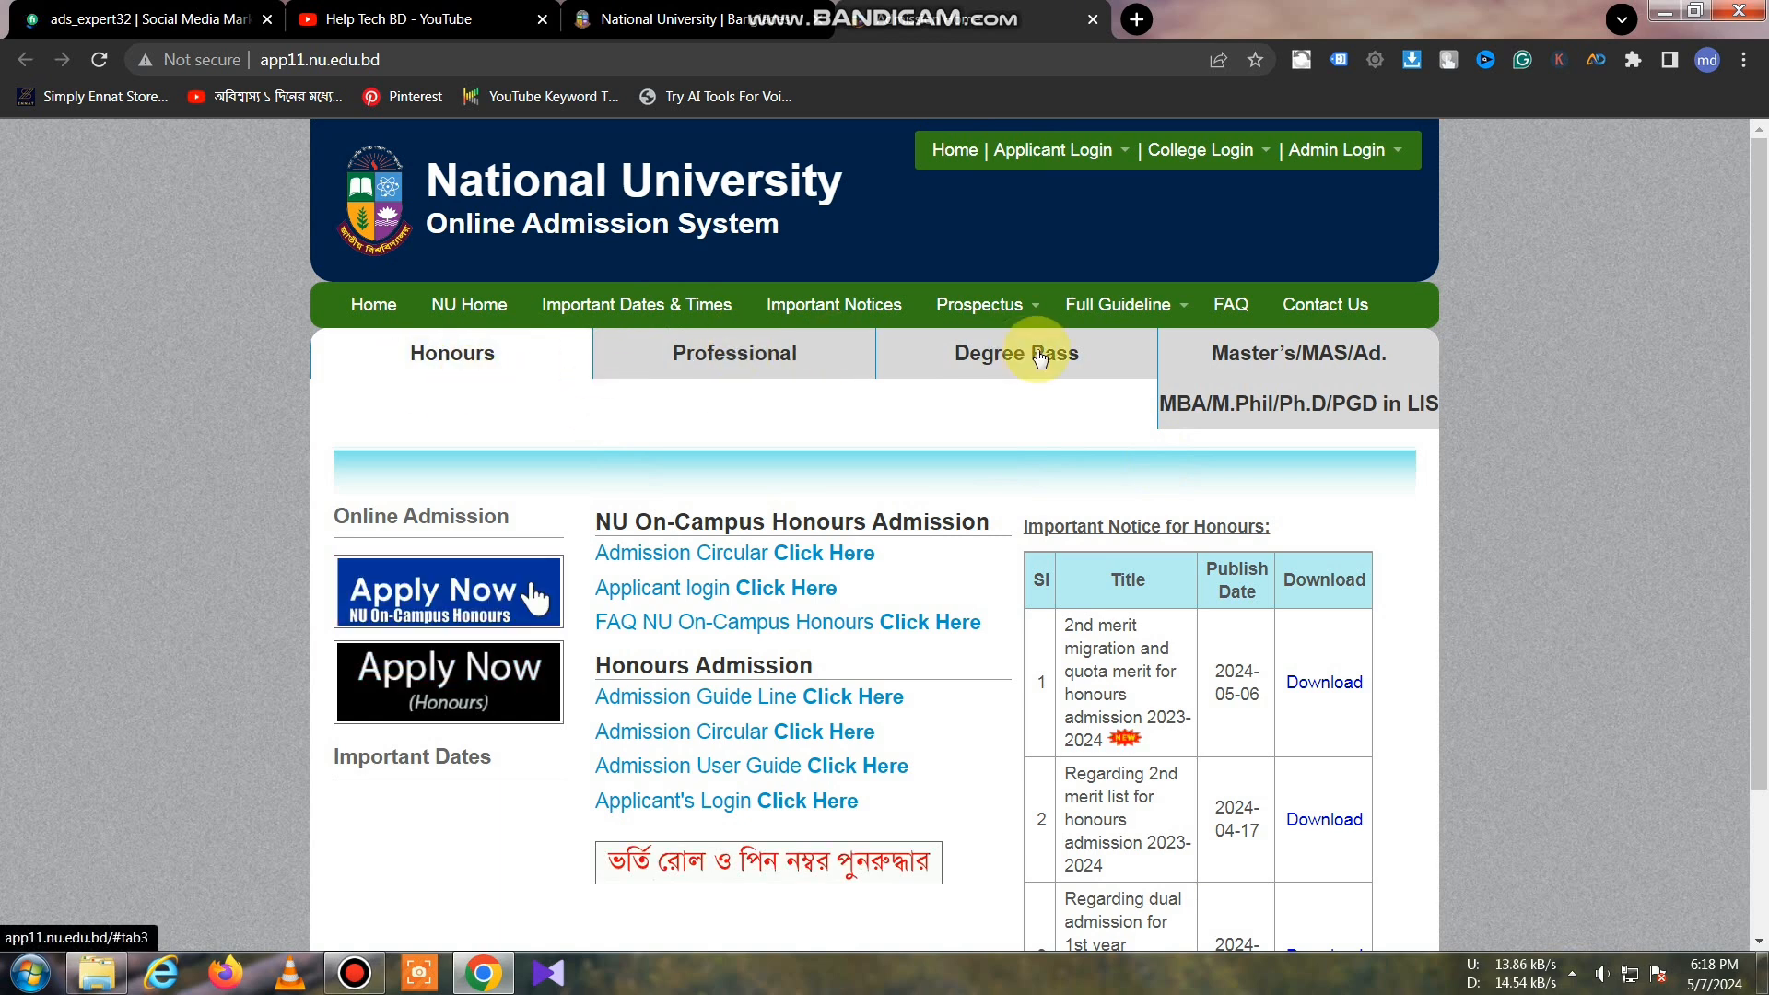
{"action": "left_click", "coordinate": [1328, 383]}
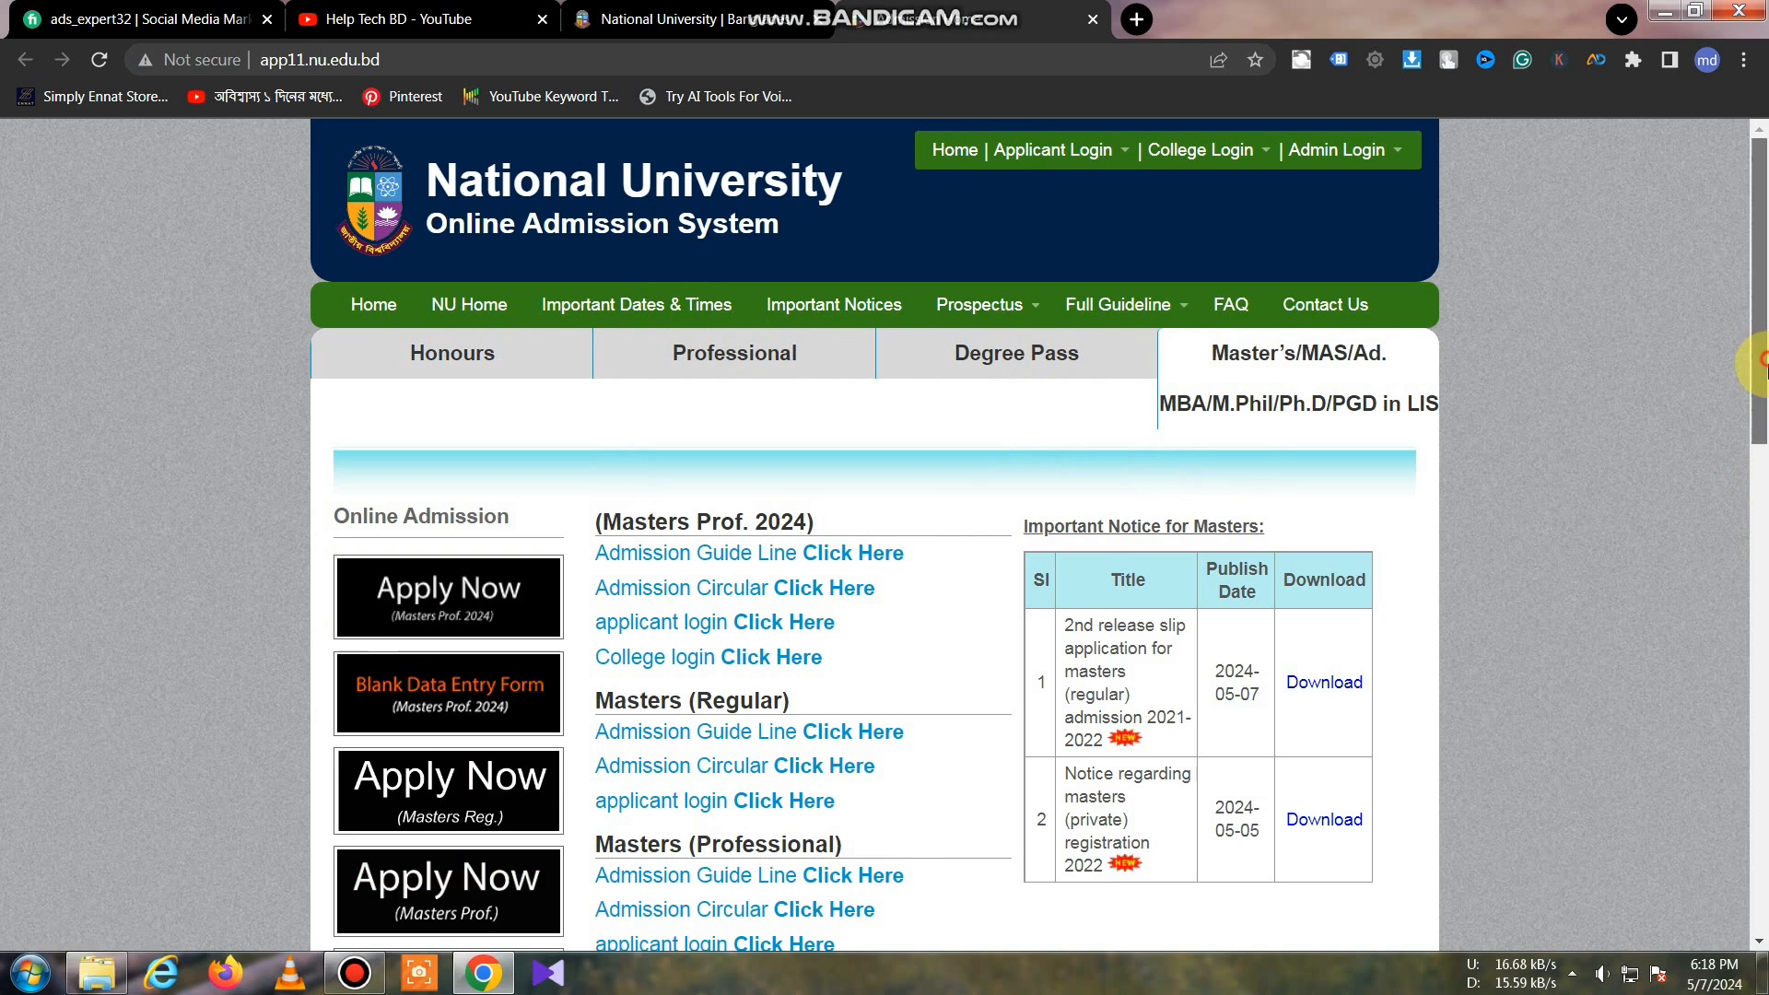
{"action": "scroll", "coordinate": [1760, 479], "scroll_direction": "down", "scroll_amount": 3}
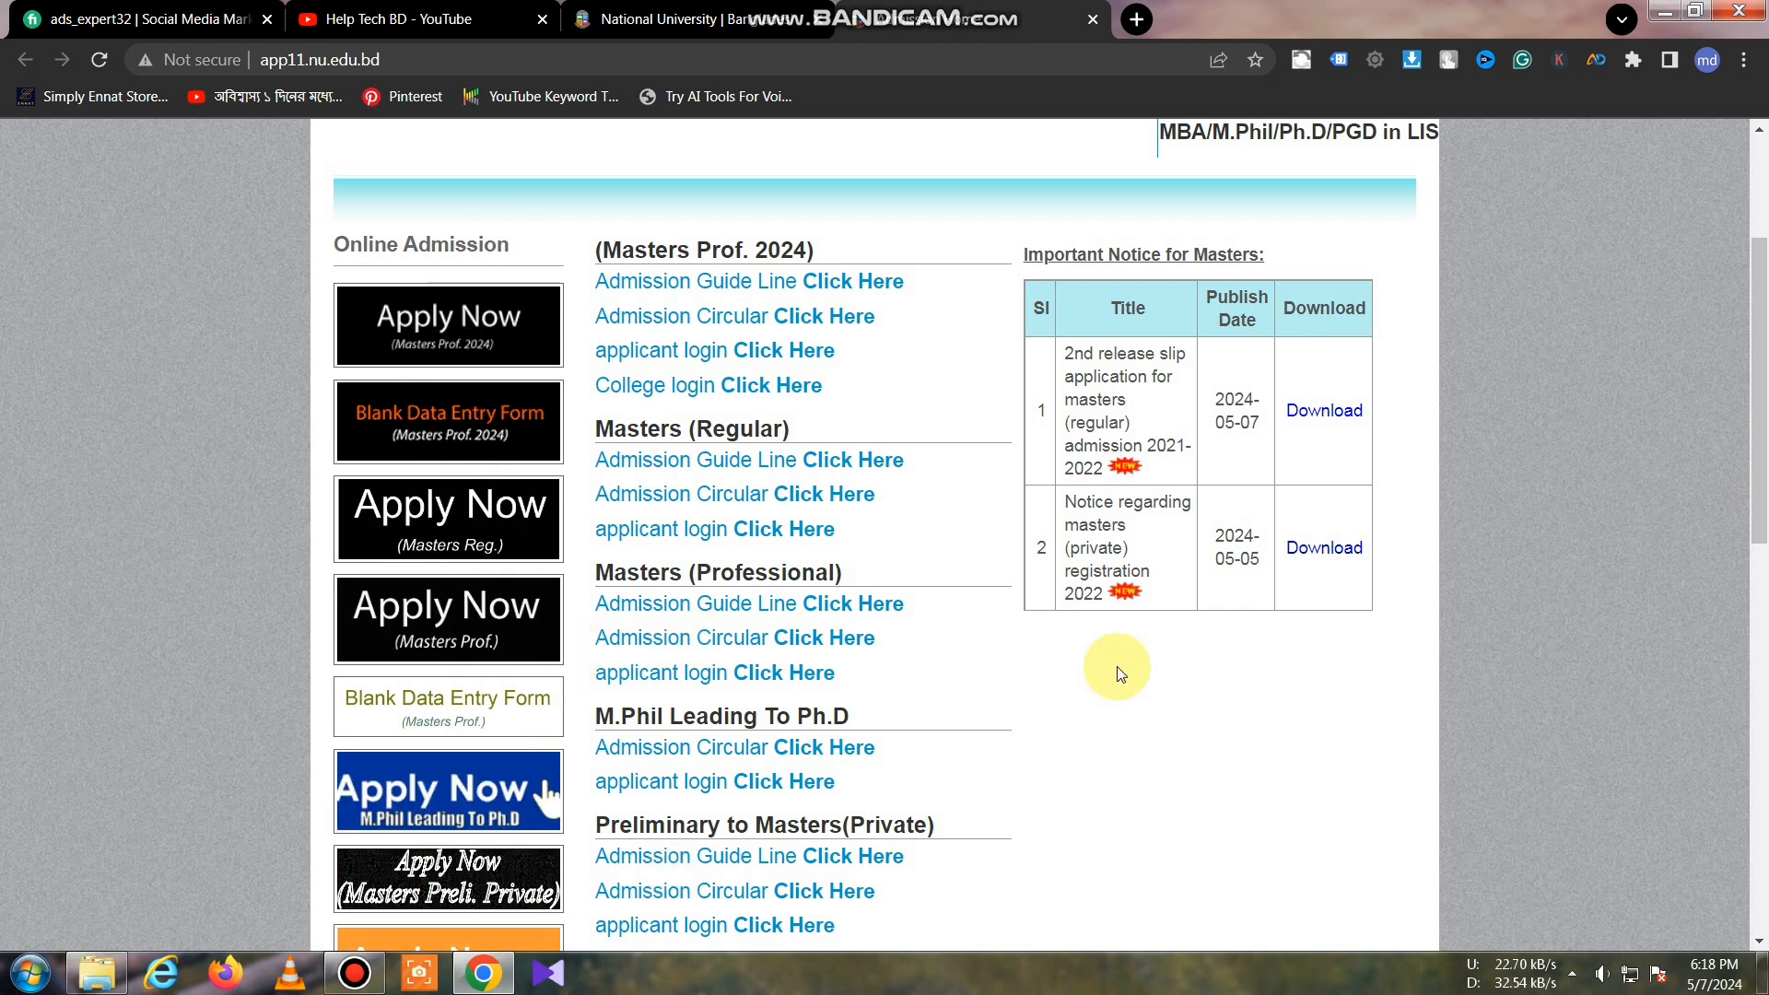
{"action": "scroll", "coordinate": [1762, 502], "scroll_direction": "down", "scroll_amount": 5}
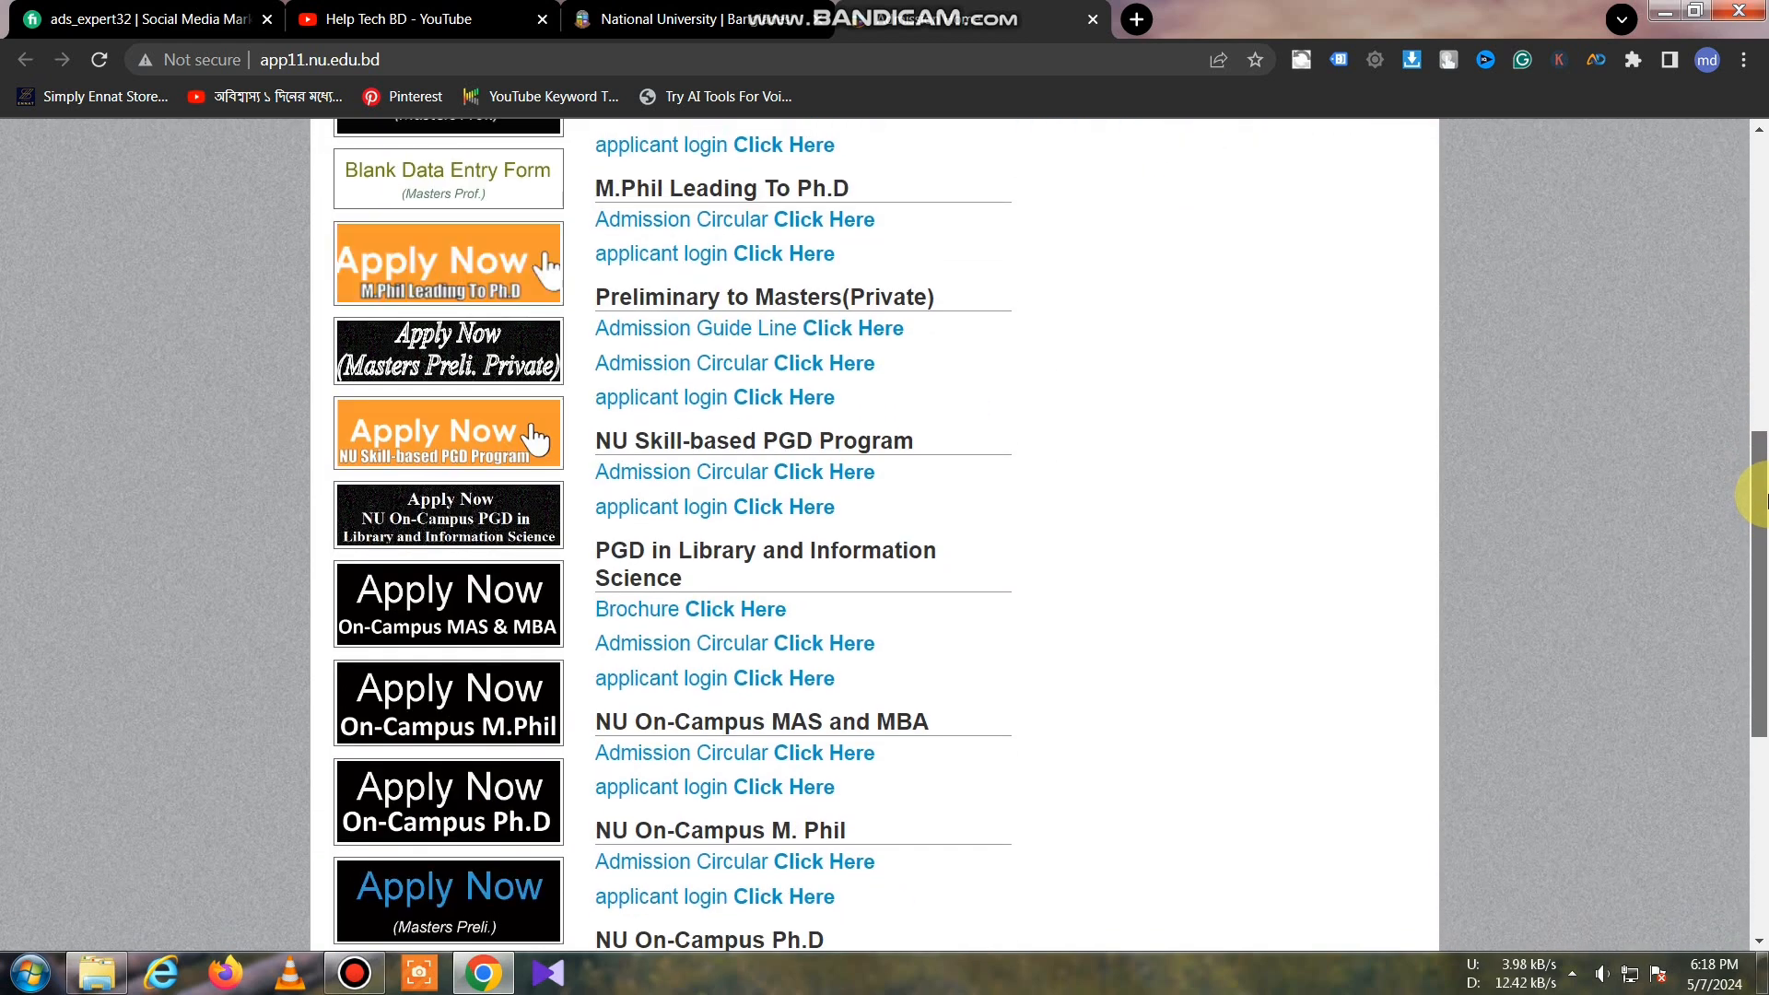
{"action": "scroll", "coordinate": [1762, 502], "scroll_direction": "down", "scroll_amount": 3}
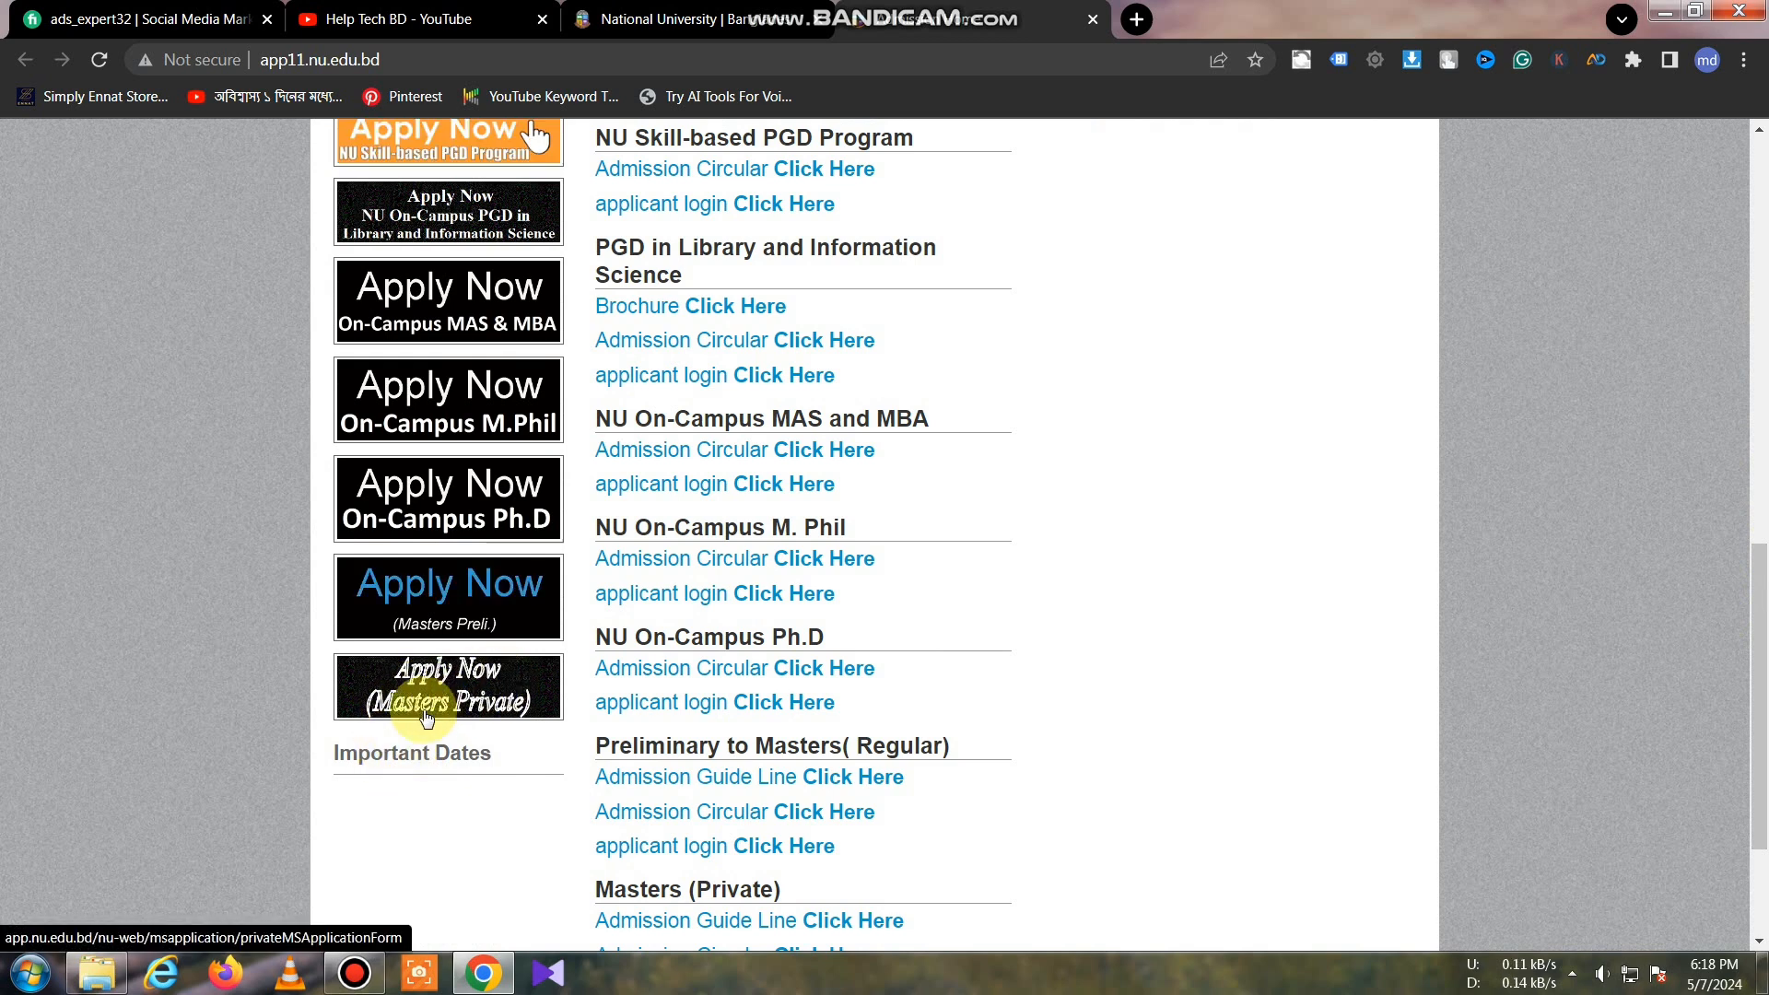
{"action": "scroll", "coordinate": [1748, 722], "scroll_direction": "down", "scroll_amount": 2}
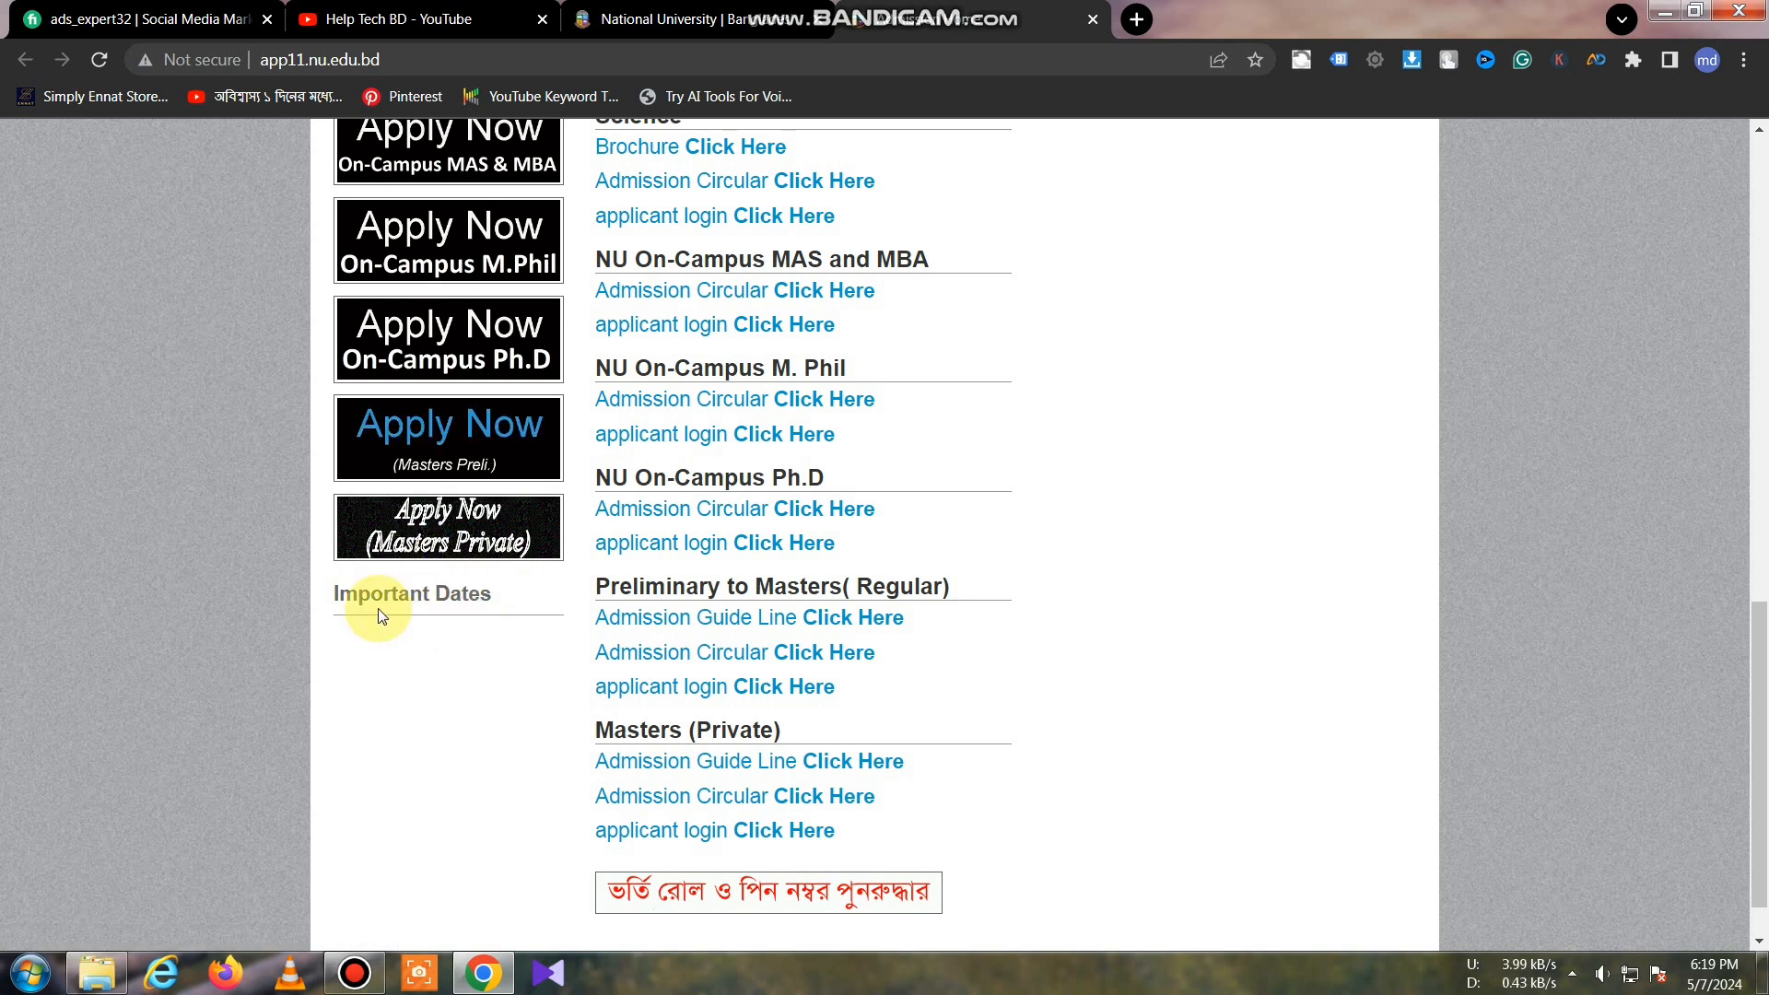
{"action": "left_click", "coordinate": [505, 542]}
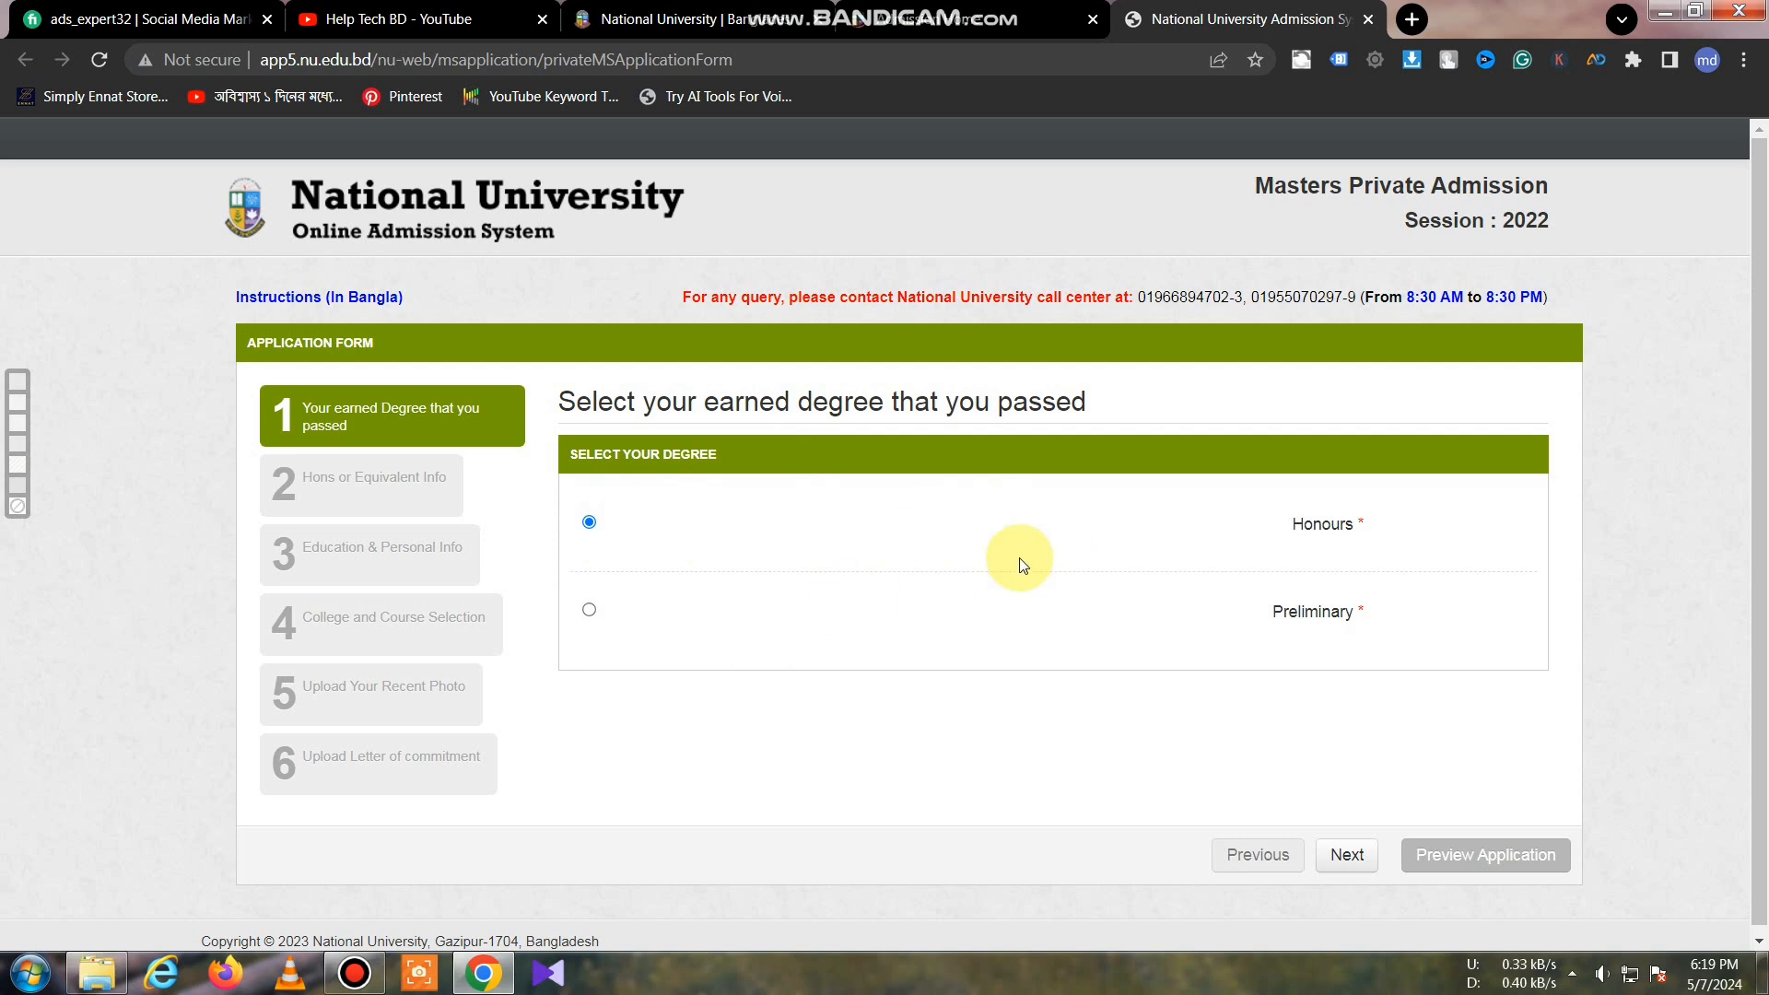
Step: Keep Honours as the earned degree and continue to step 2, Hons information
{"action": "left_click", "coordinate": [1366, 857]}
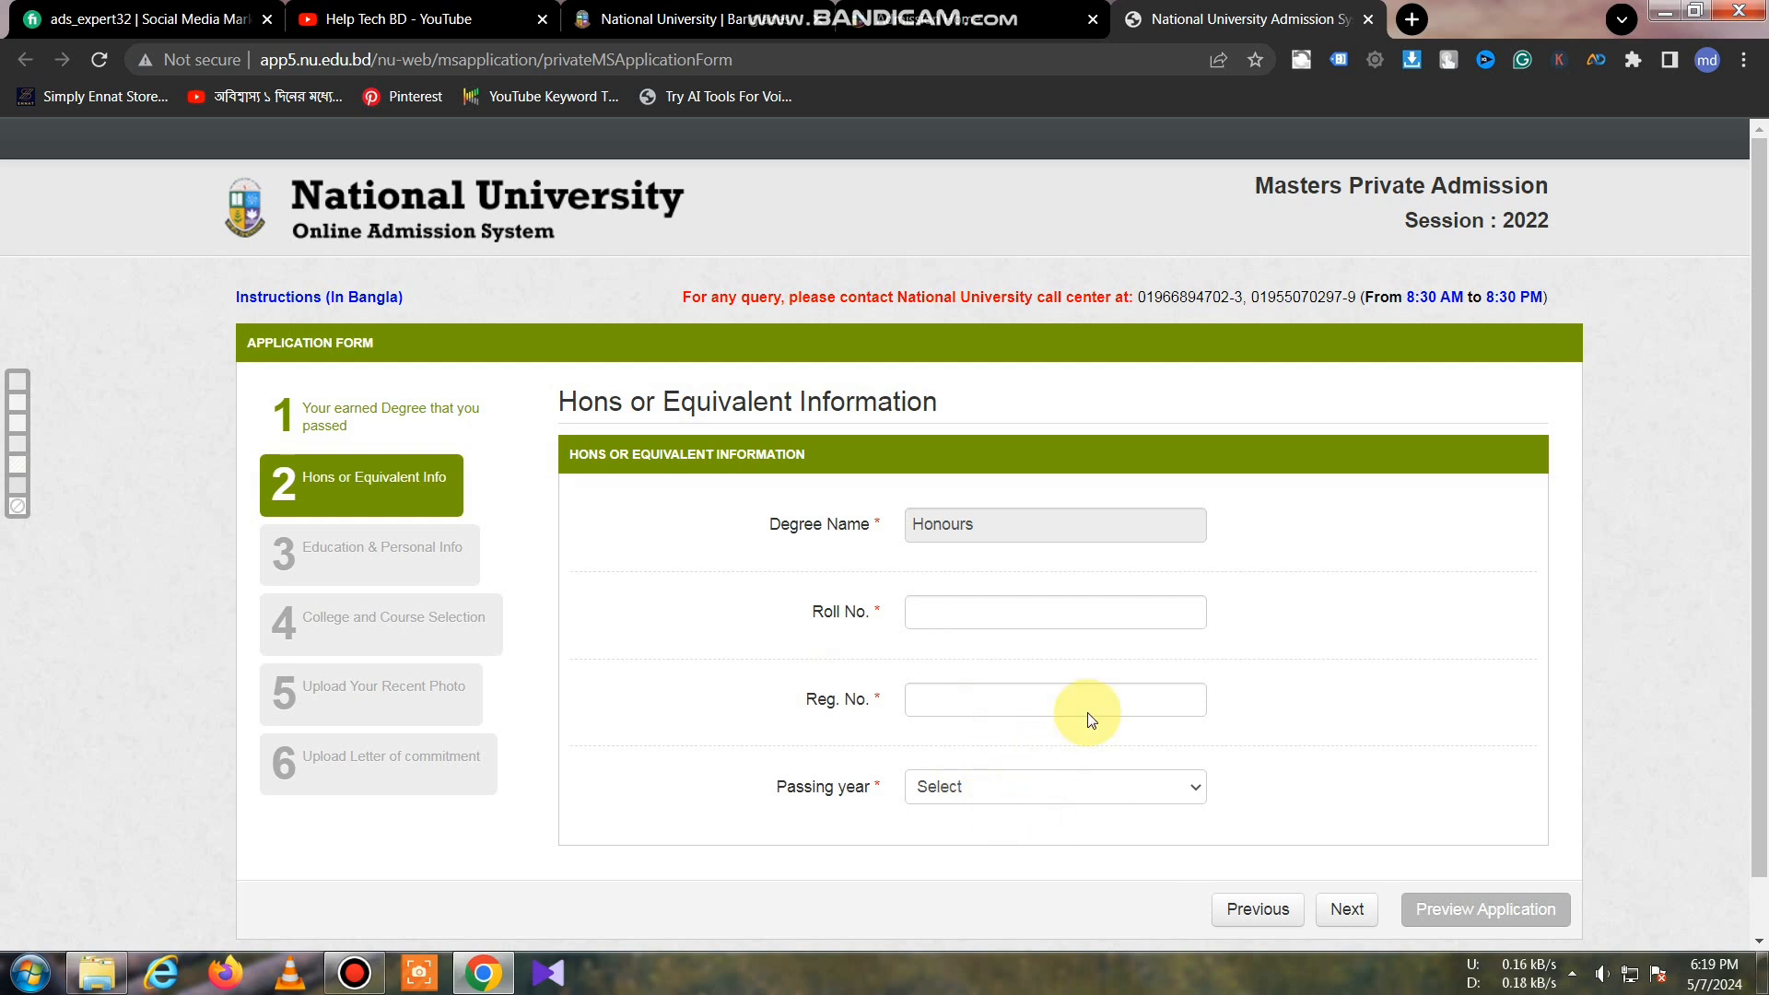
Step: Pause the screen recording from the recorder's window
{"action": "left_click", "coordinate": [380, 970]}
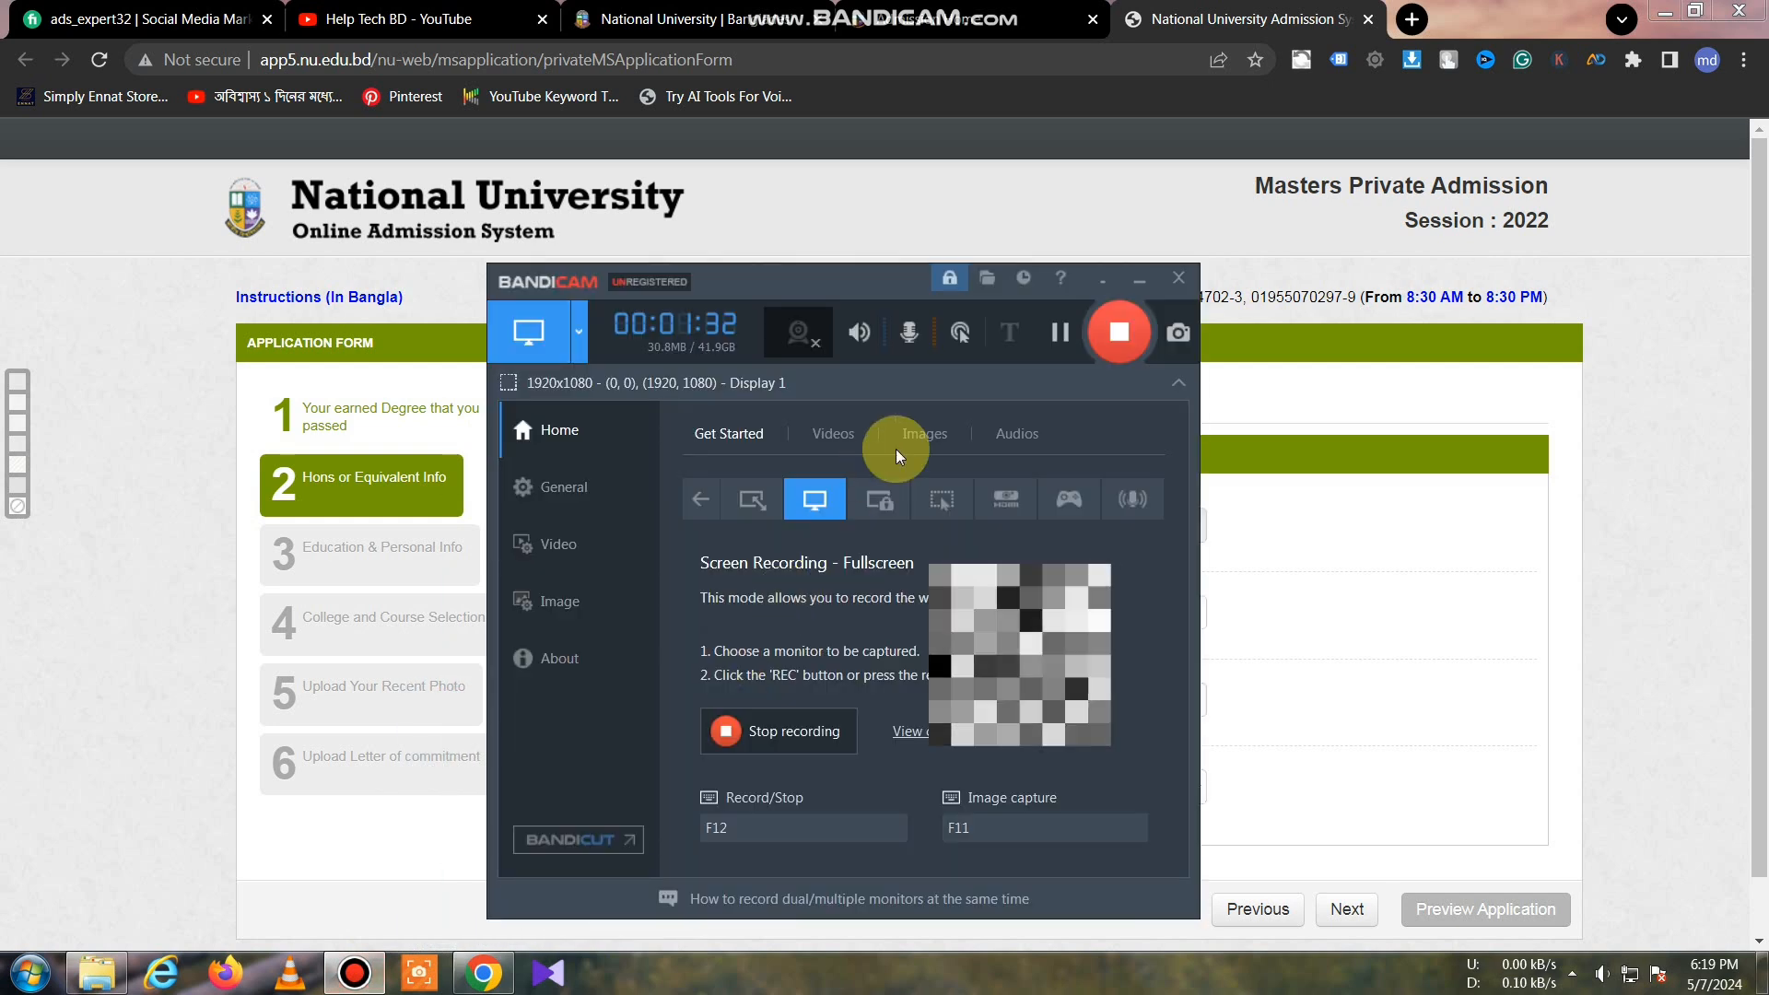
{"action": "left_click", "coordinate": [1056, 341]}
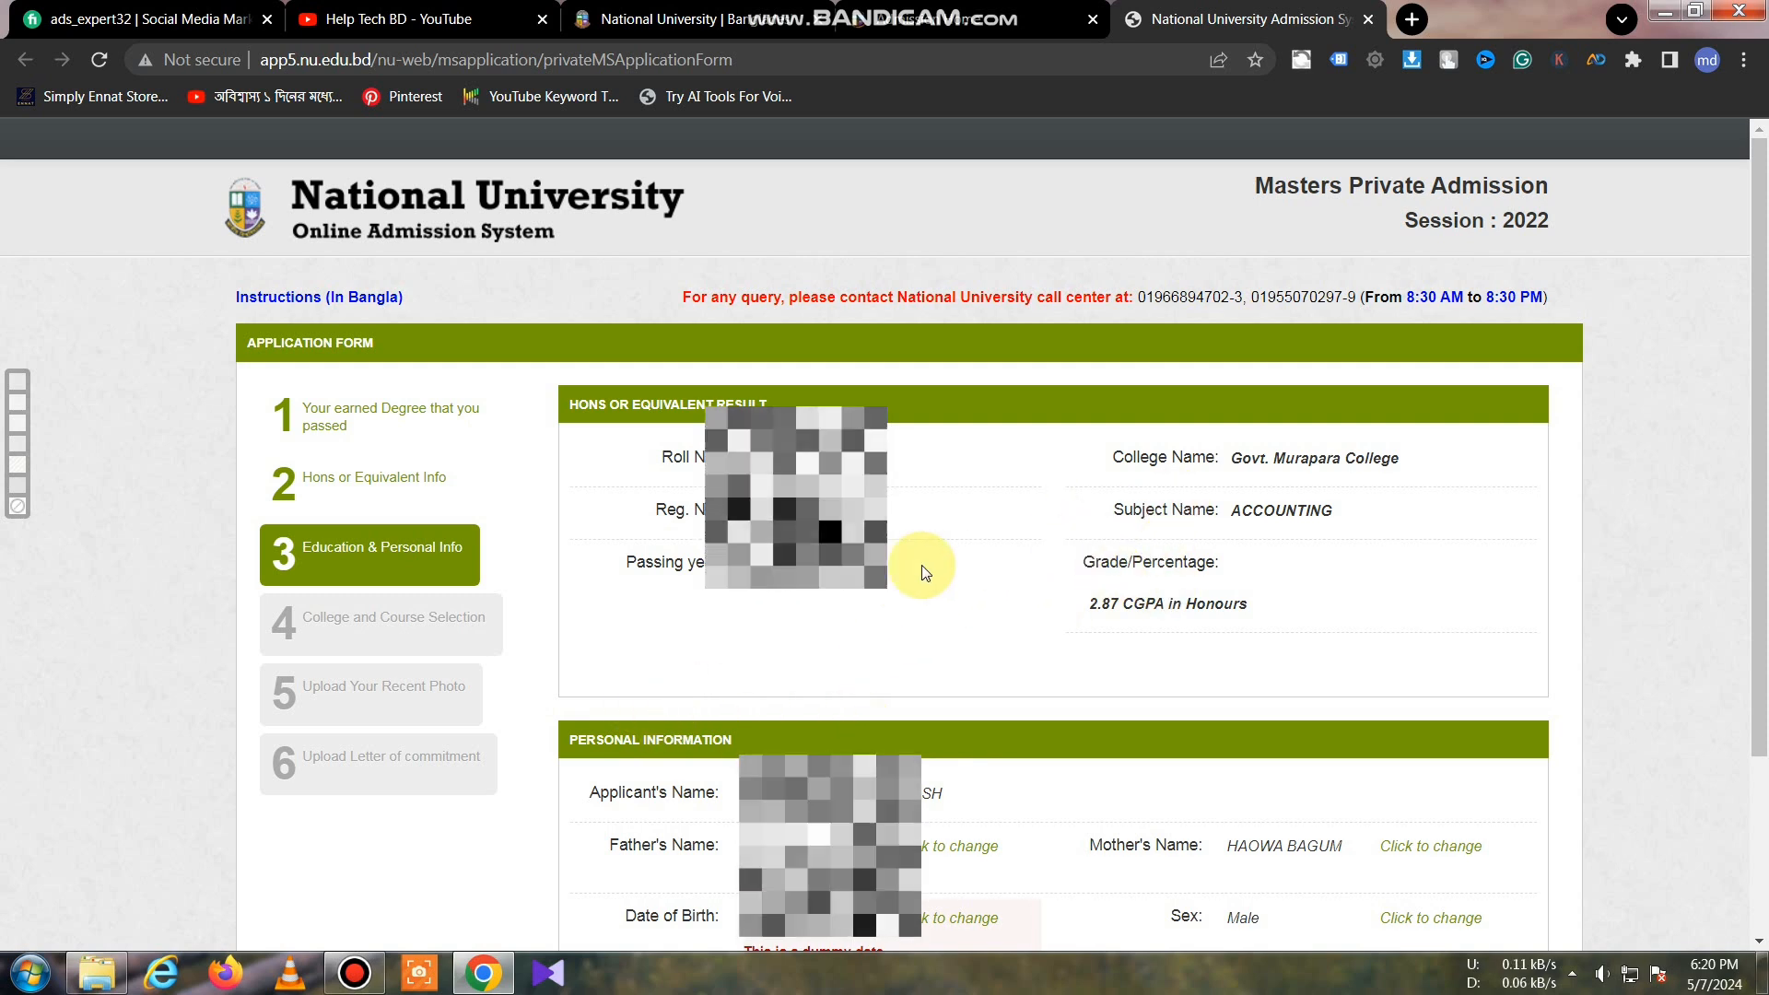
Step: Begin editing the personal details and dismiss the change warning
{"action": "left_click_drag", "start_coordinate": [1760, 405], "coordinate": [1763, 617]}
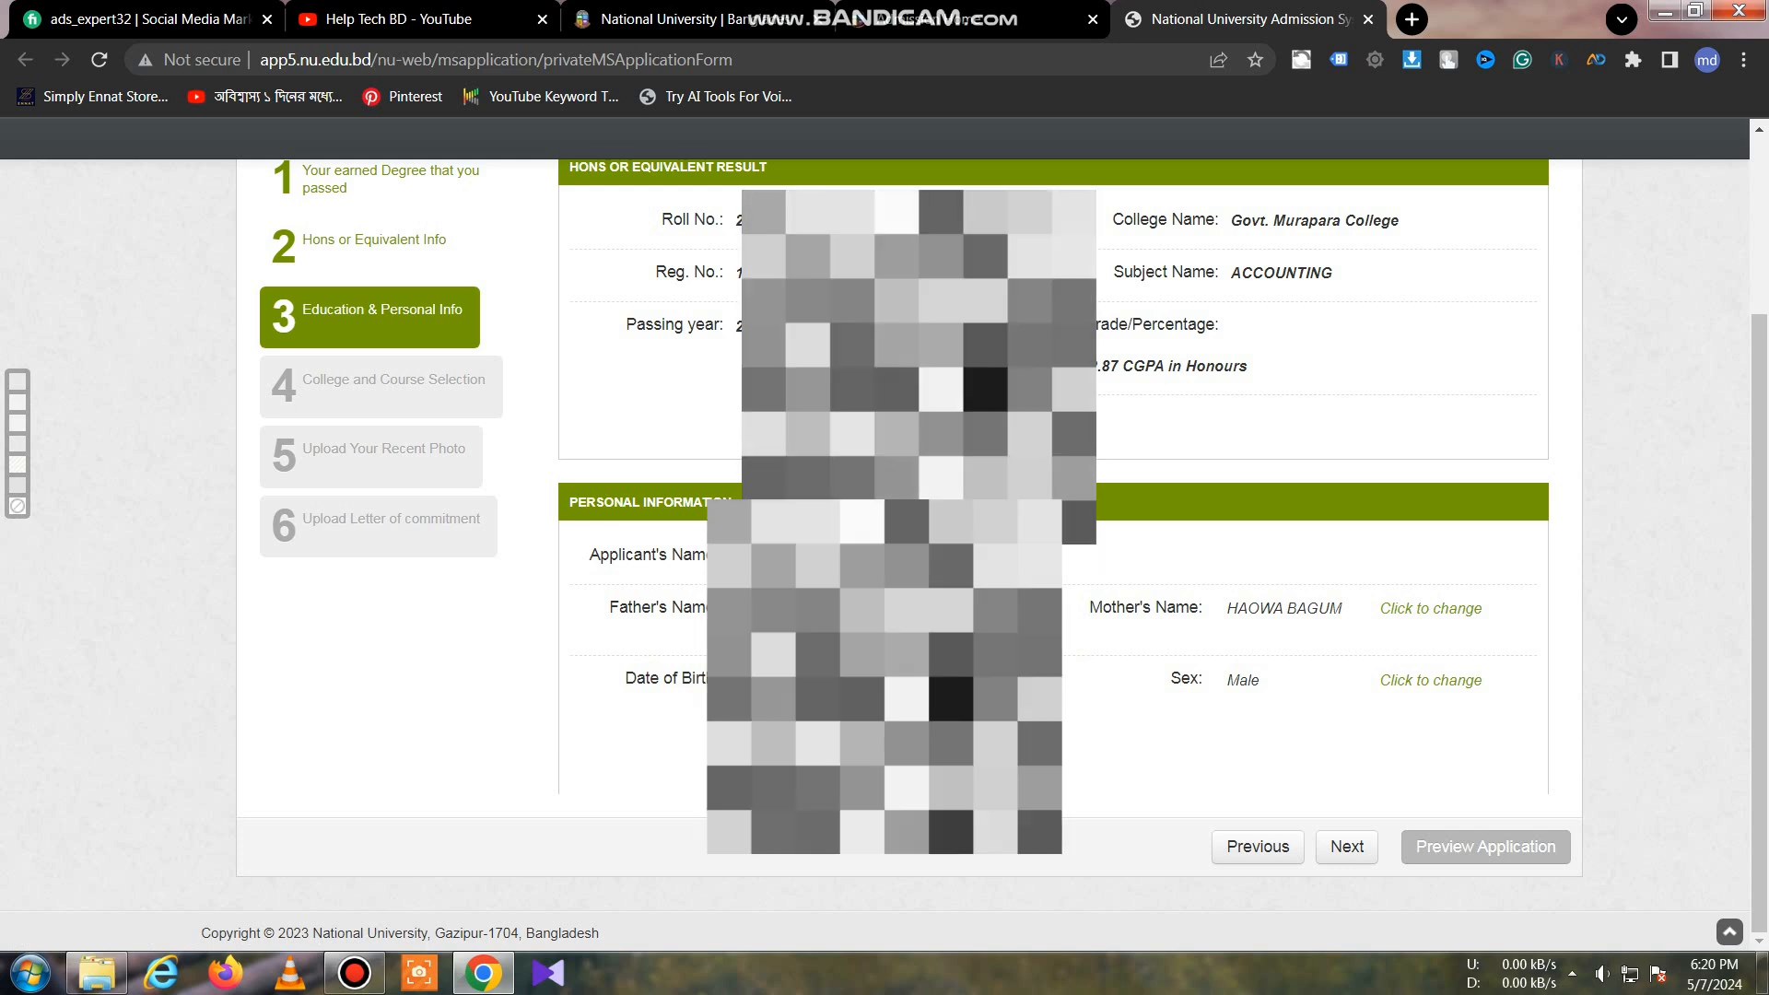
{"action": "left_click", "coordinate": [949, 680]}
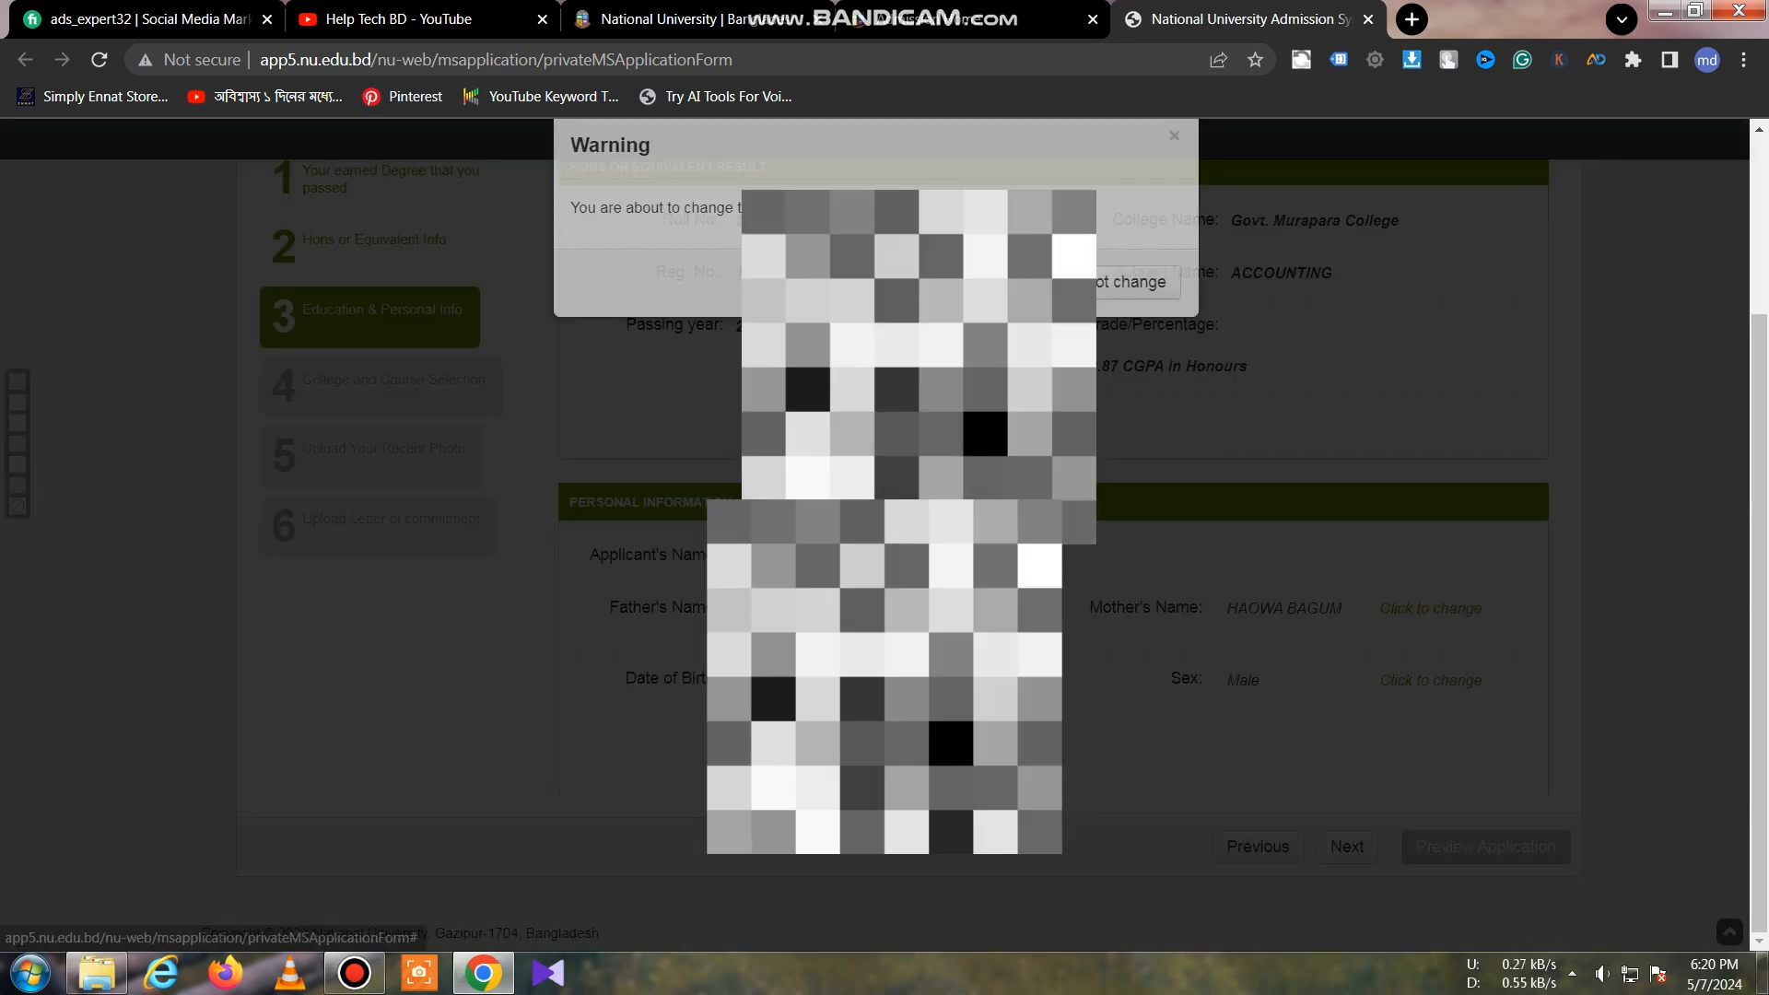
{"action": "left_click", "coordinate": [995, 373]}
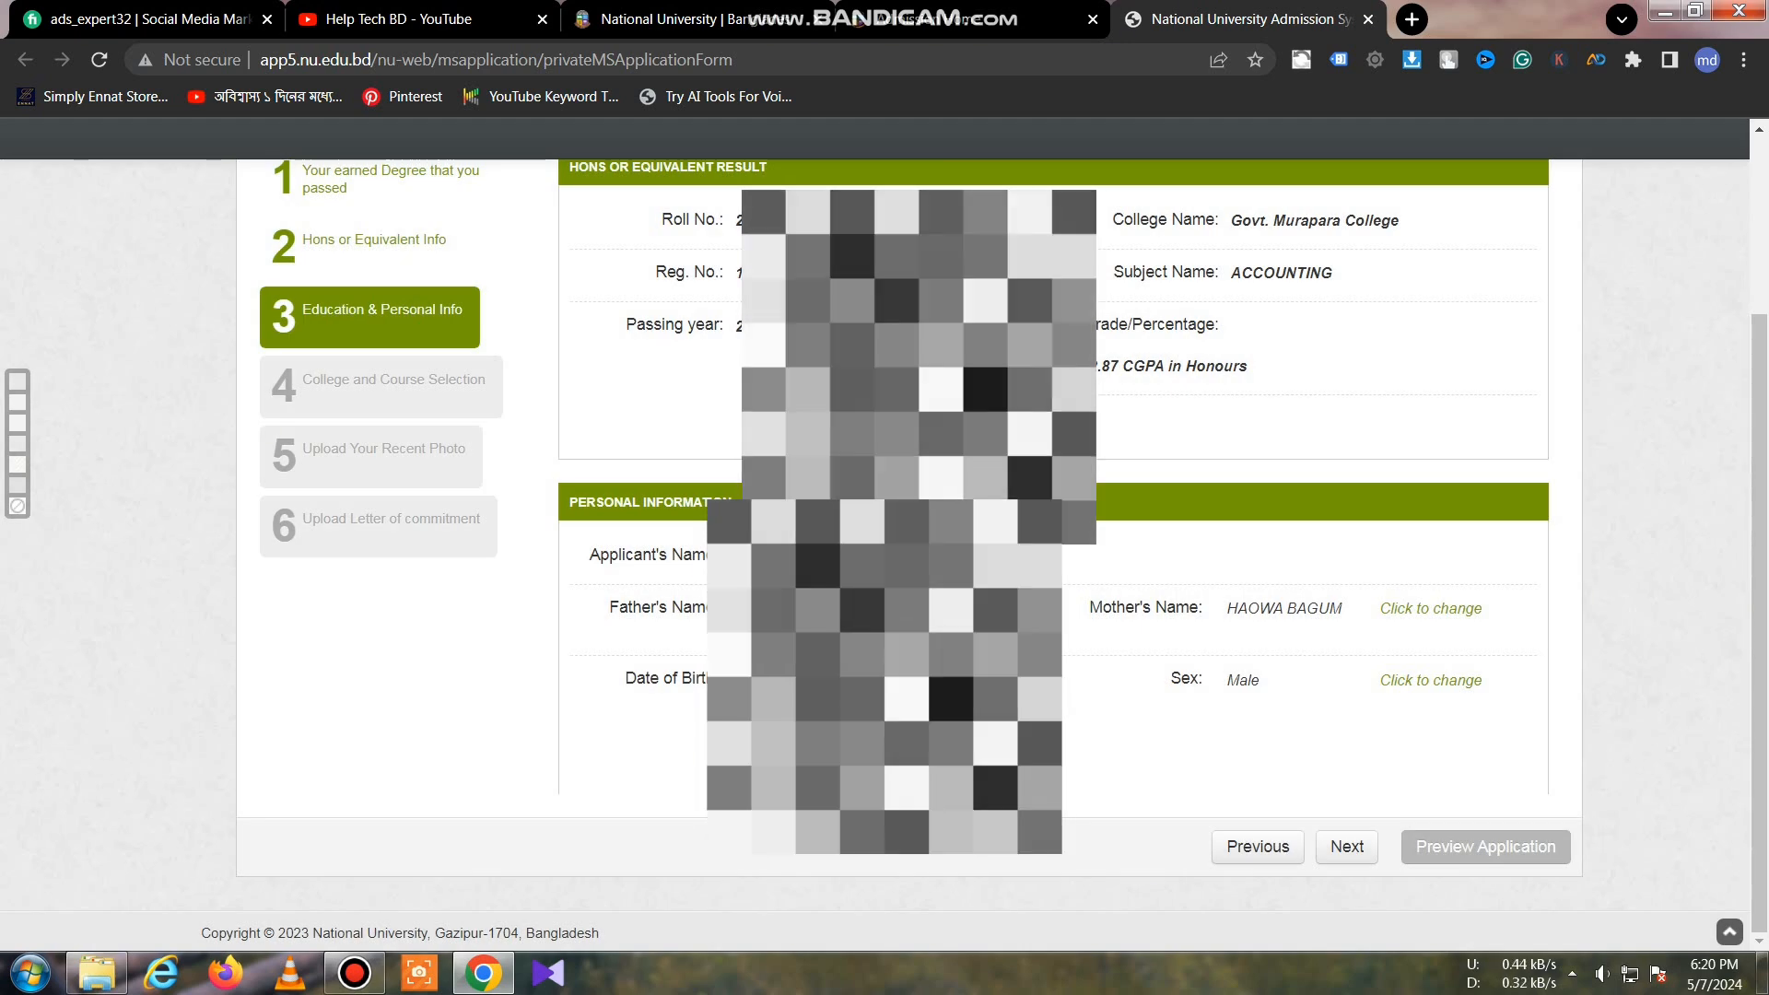
{"action": "left_click", "coordinate": [877, 689]}
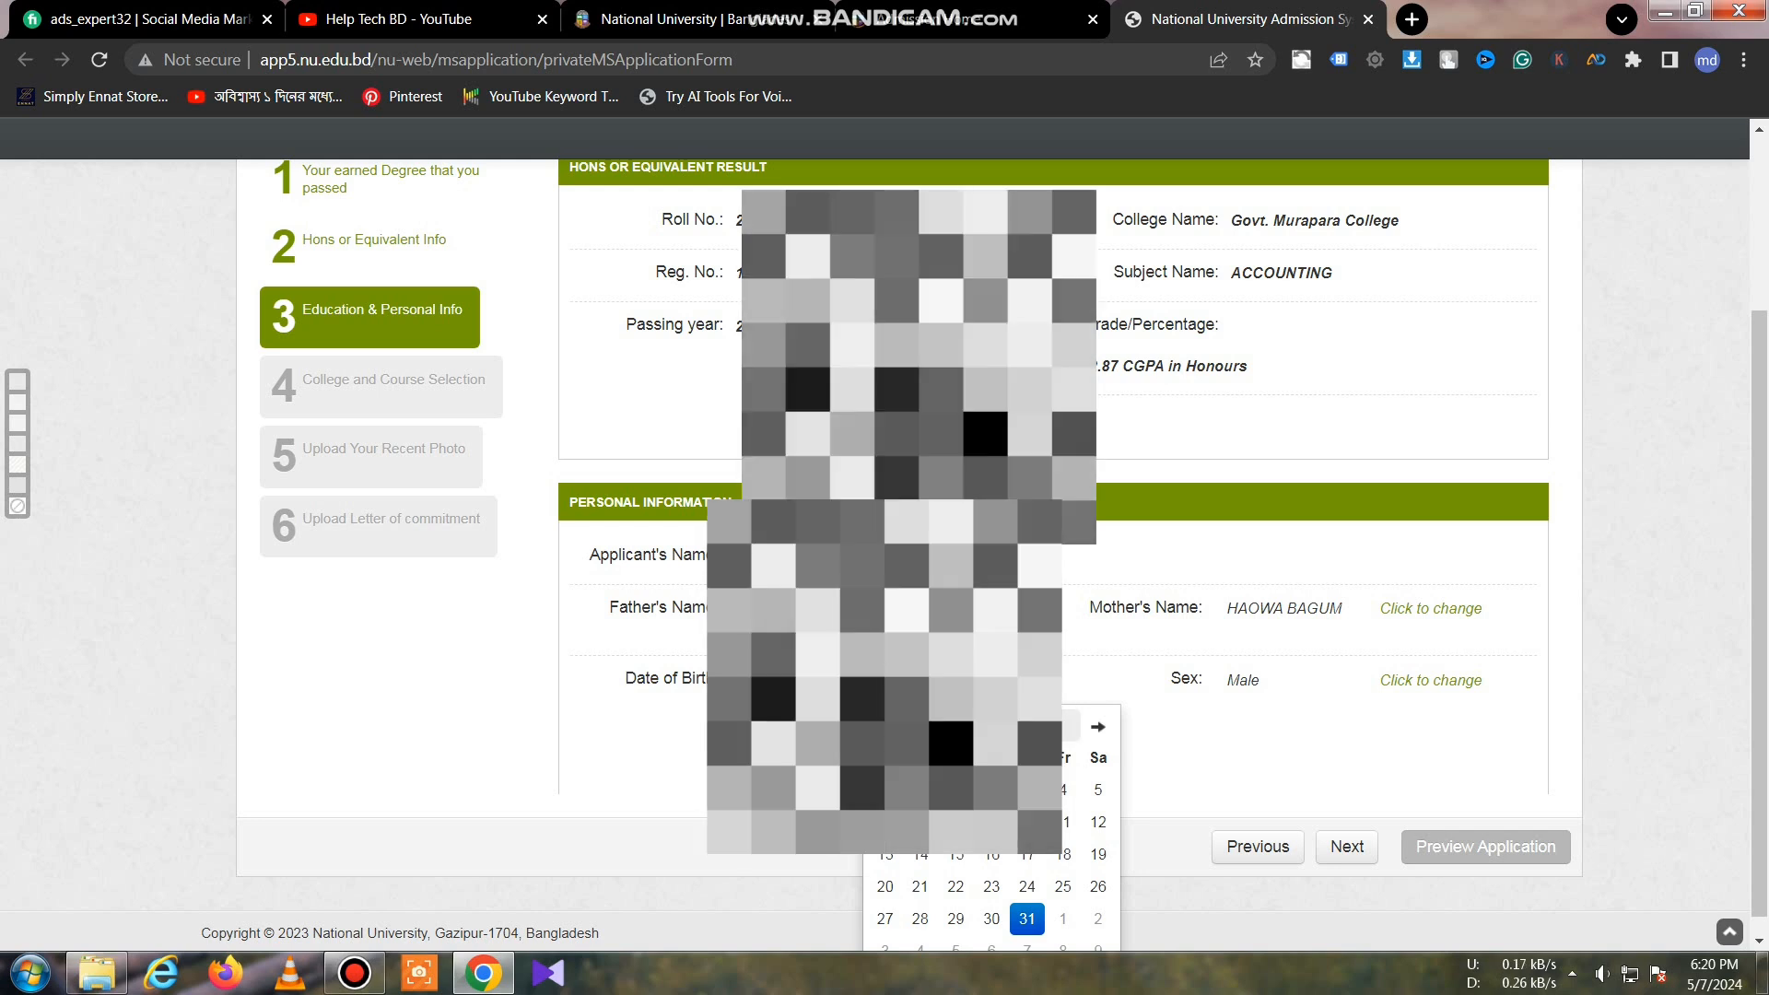
{"action": "left_click", "coordinate": [992, 727]}
{"action": "left_click", "coordinate": [992, 727]}
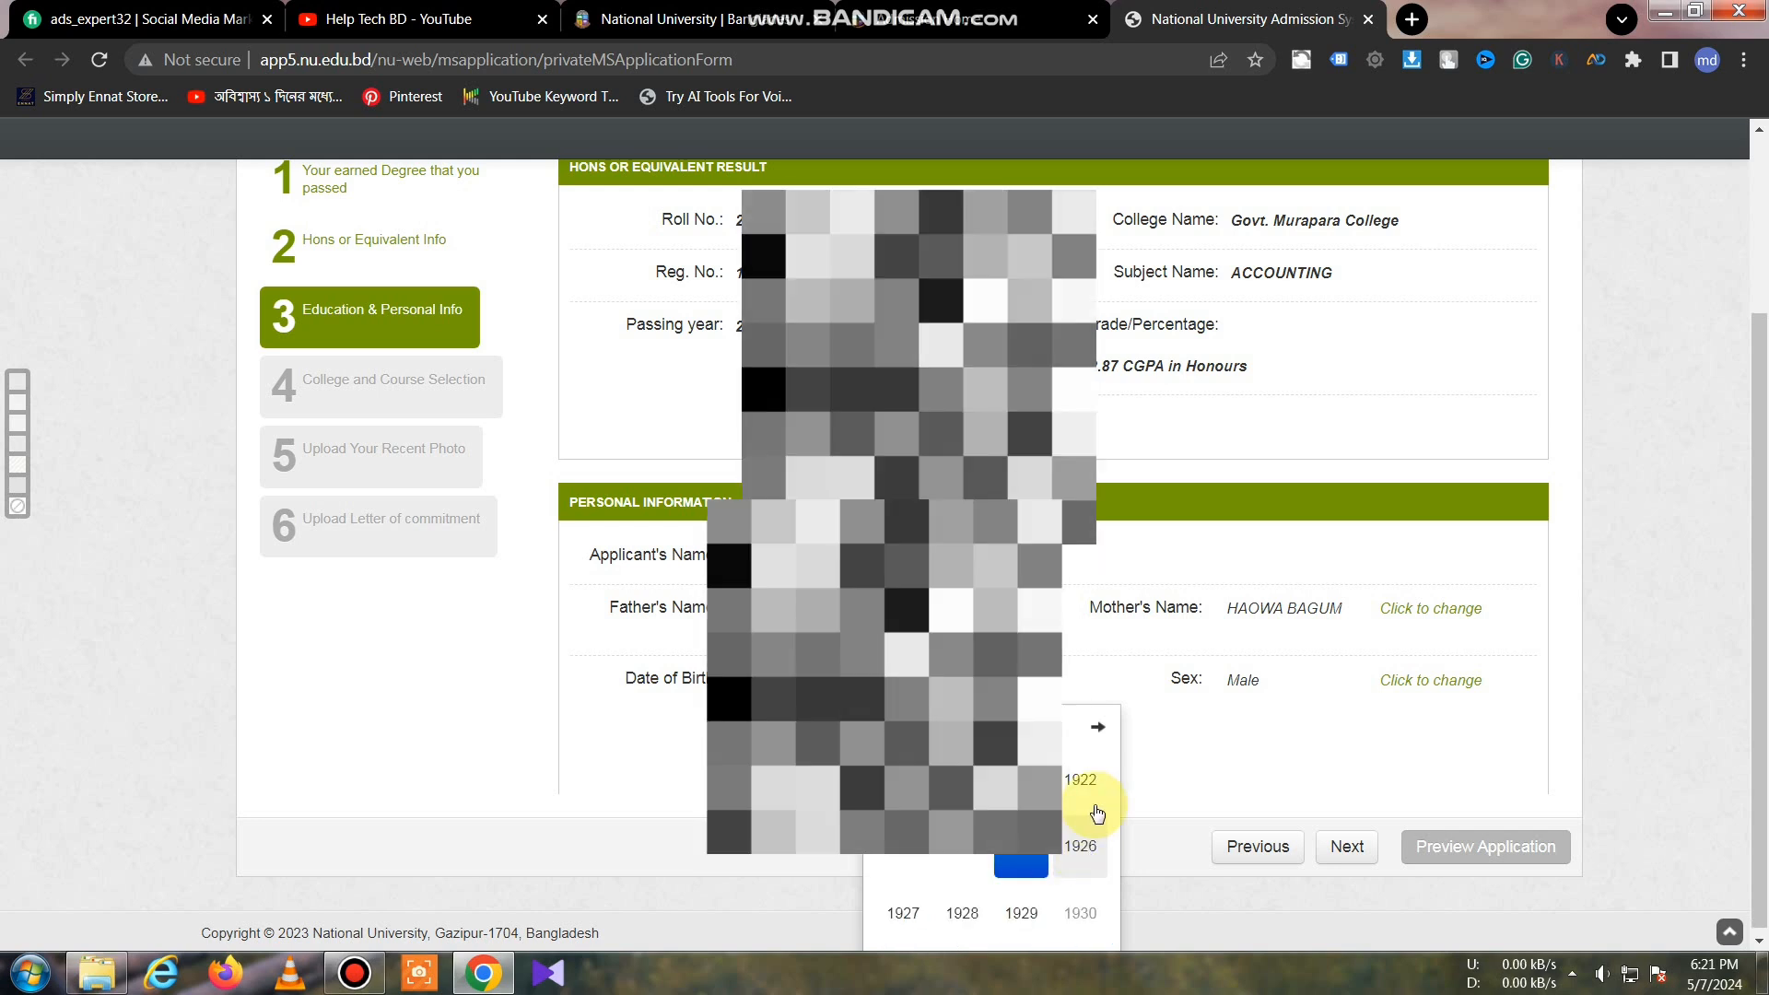
{"action": "left_click", "coordinate": [1096, 730]}
{"action": "left_click", "coordinate": [1096, 730]}
{"action": "left_click", "coordinate": [1097, 730]}
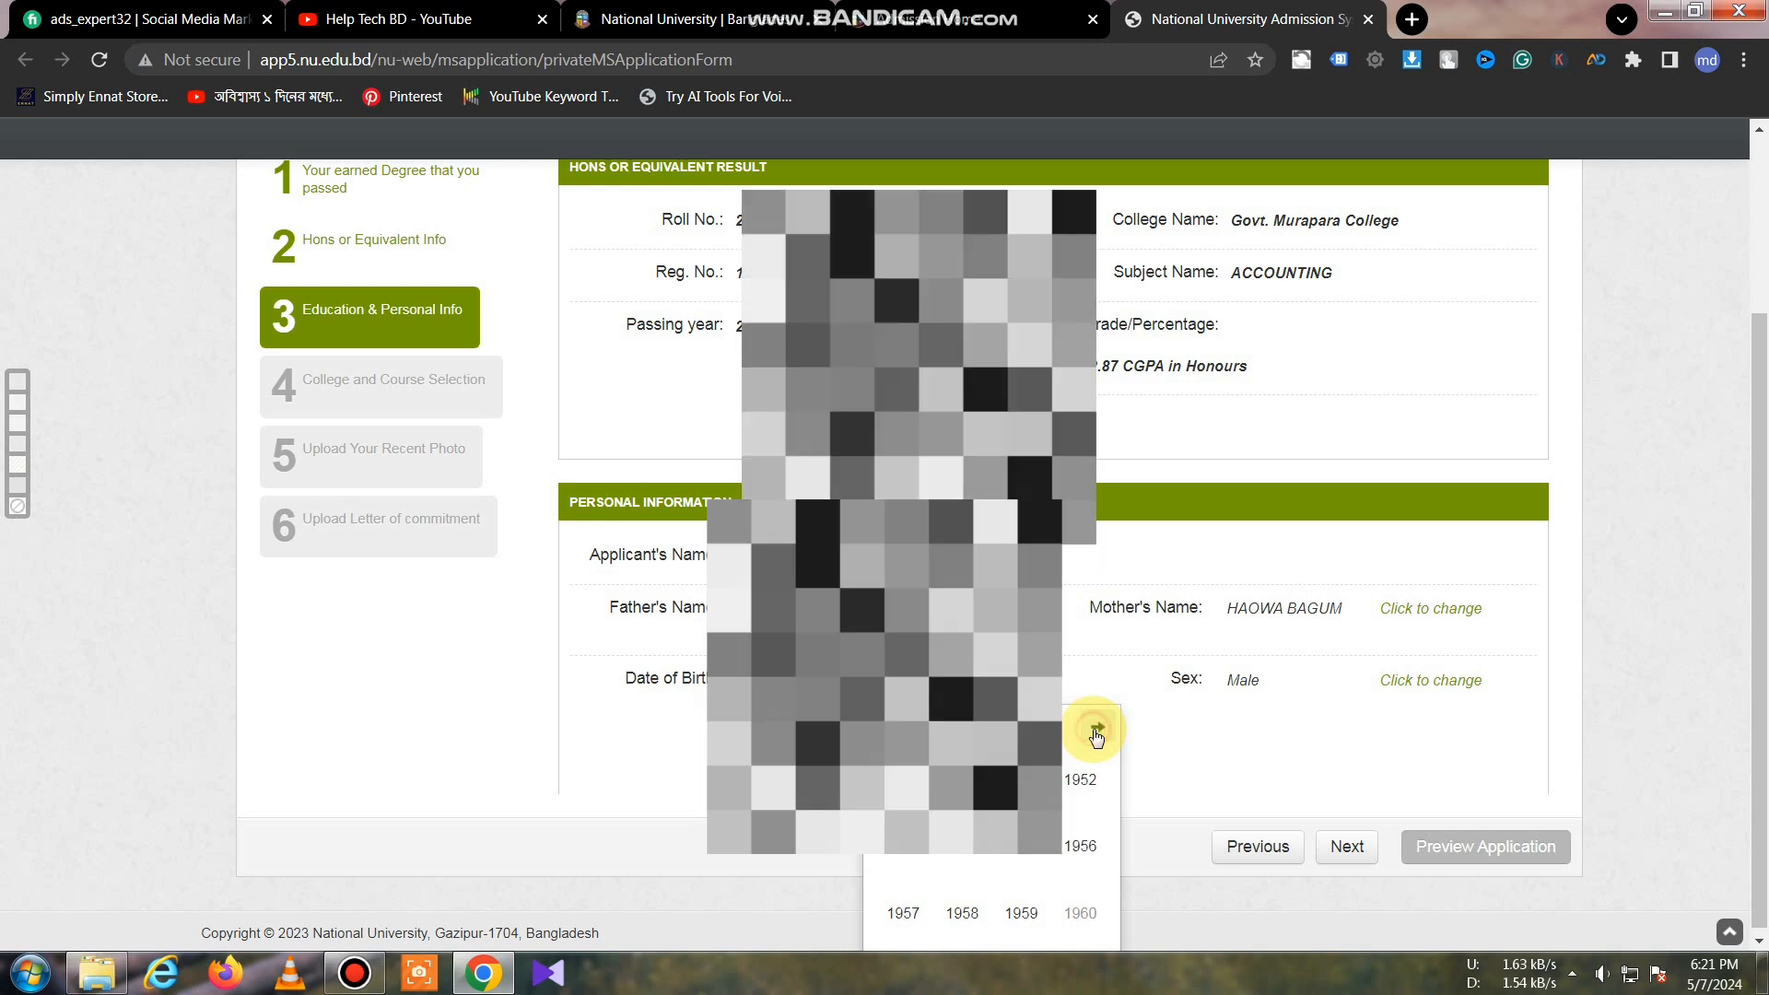
{"action": "left_click", "coordinate": [1096, 730]}
{"action": "left_click", "coordinate": [1097, 730]}
{"action": "left_click", "coordinate": [1096, 730]}
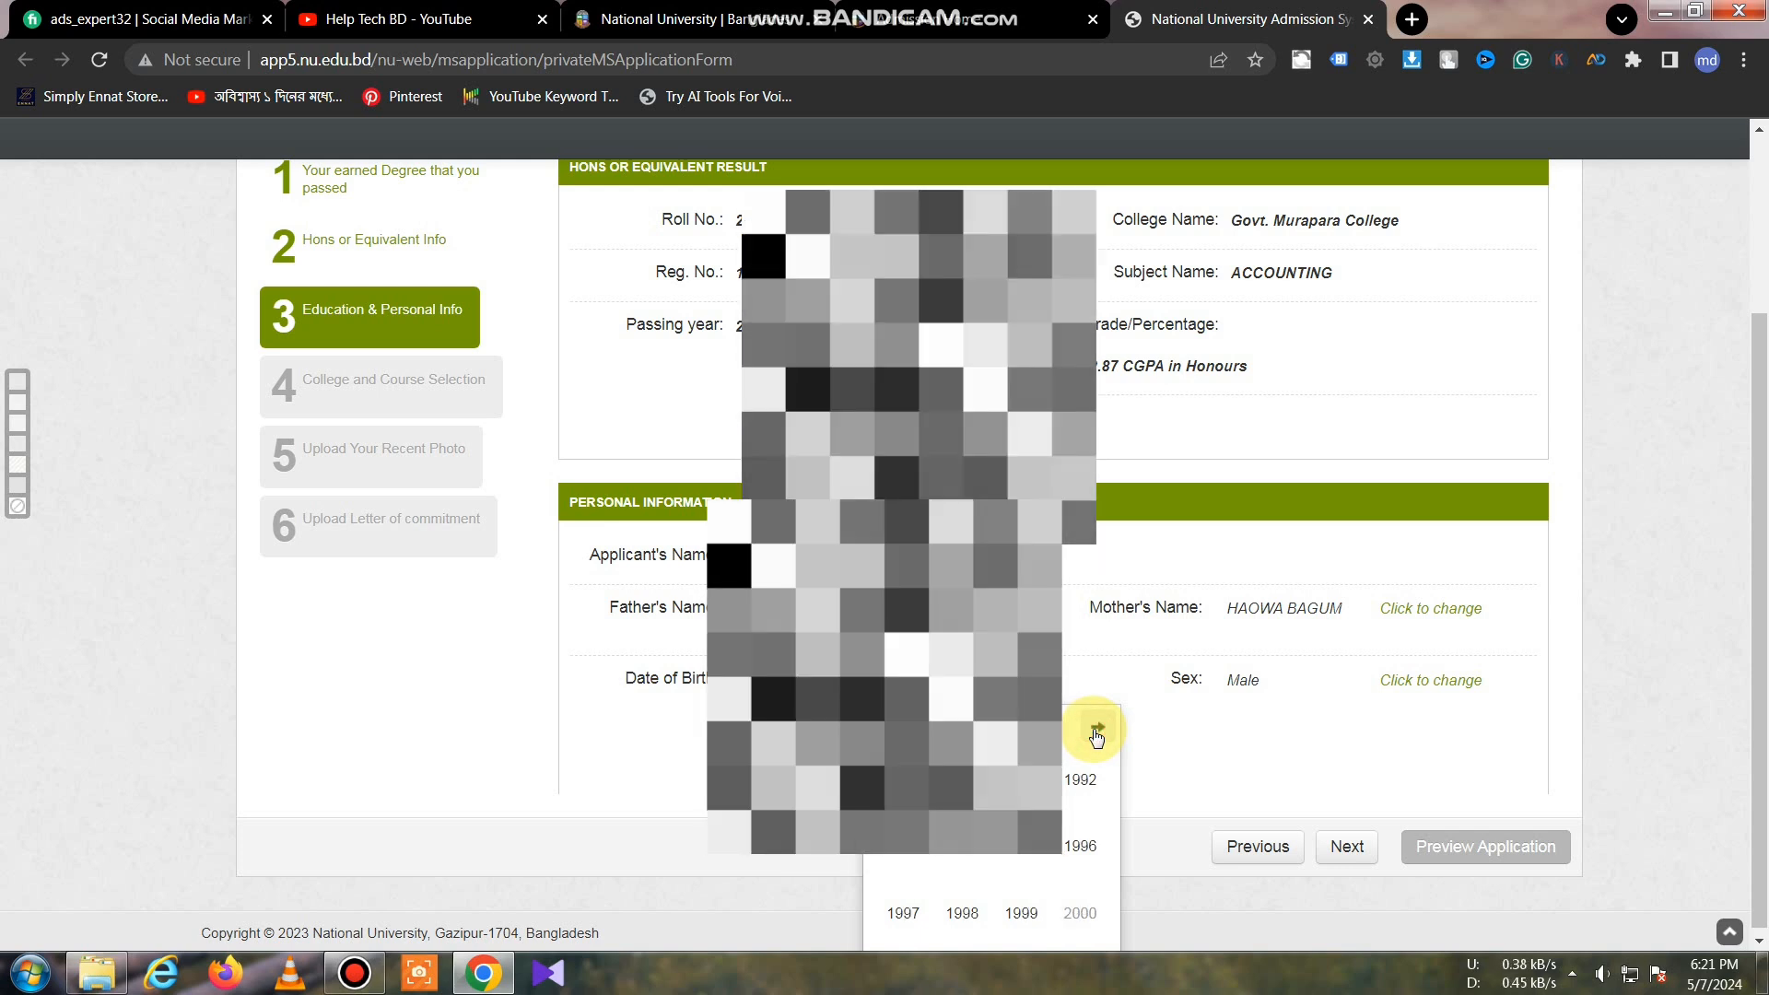
{"action": "left_click", "coordinate": [905, 922]}
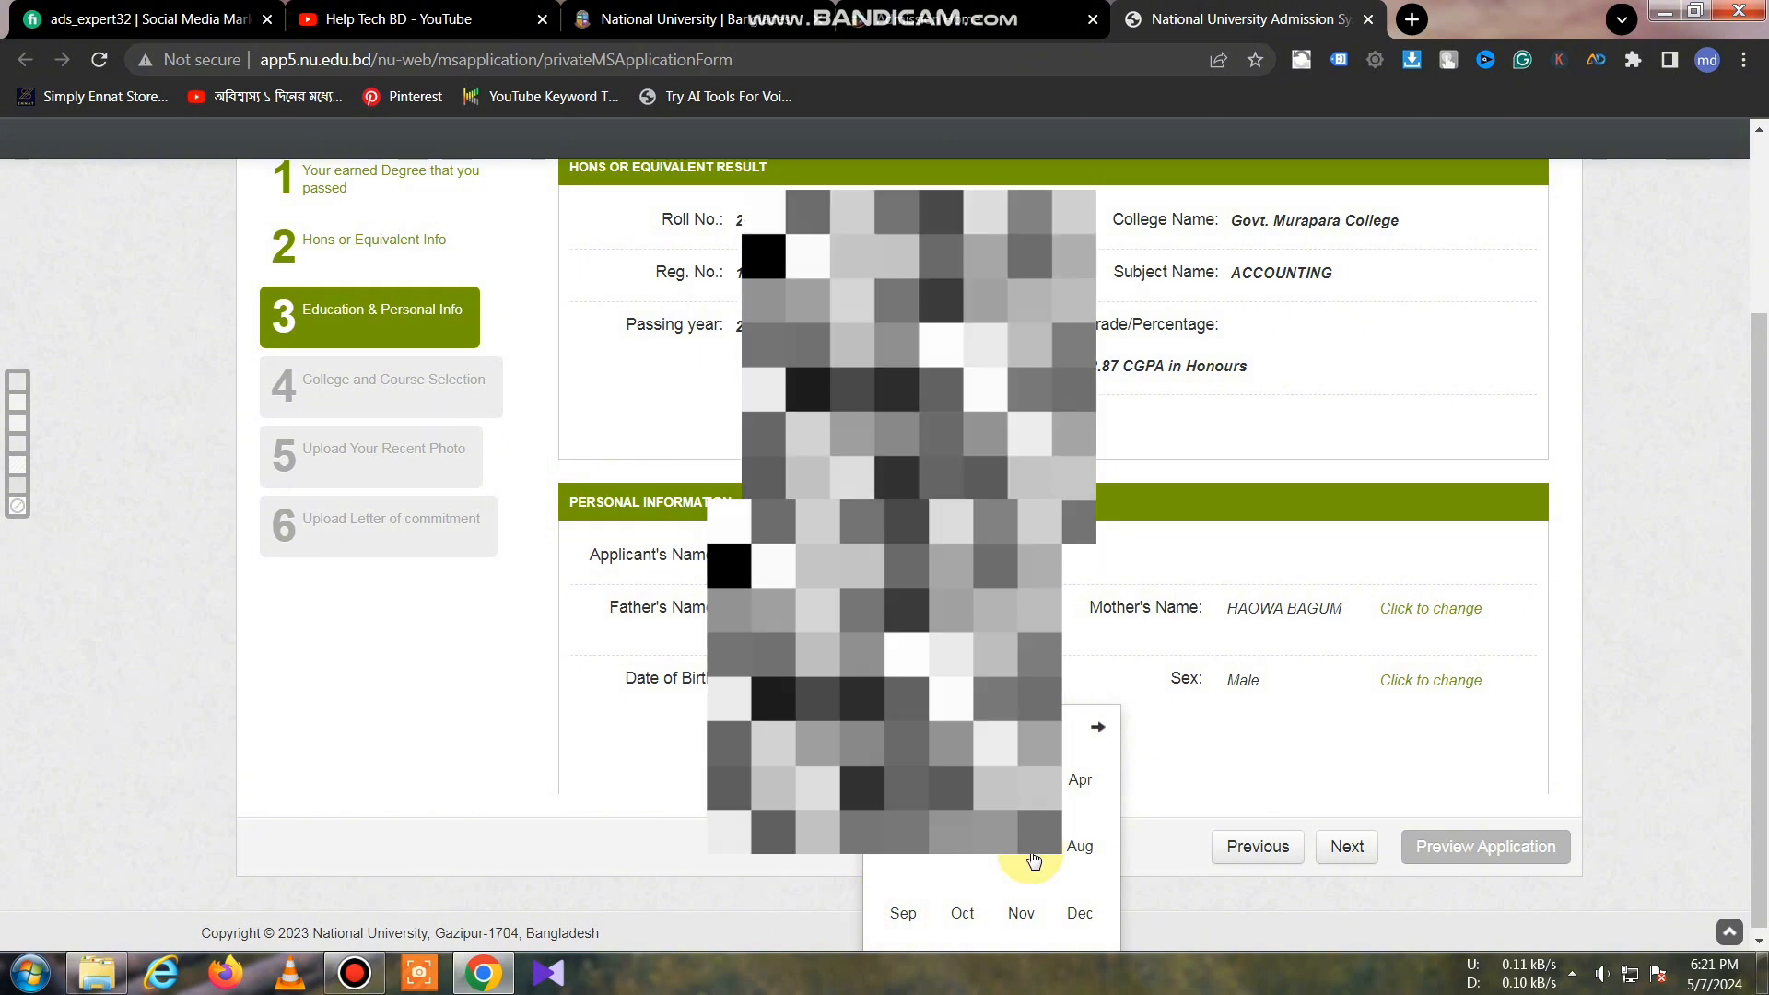
{"action": "left_click", "coordinate": [1023, 915]}
{"action": "left_click", "coordinate": [955, 918]}
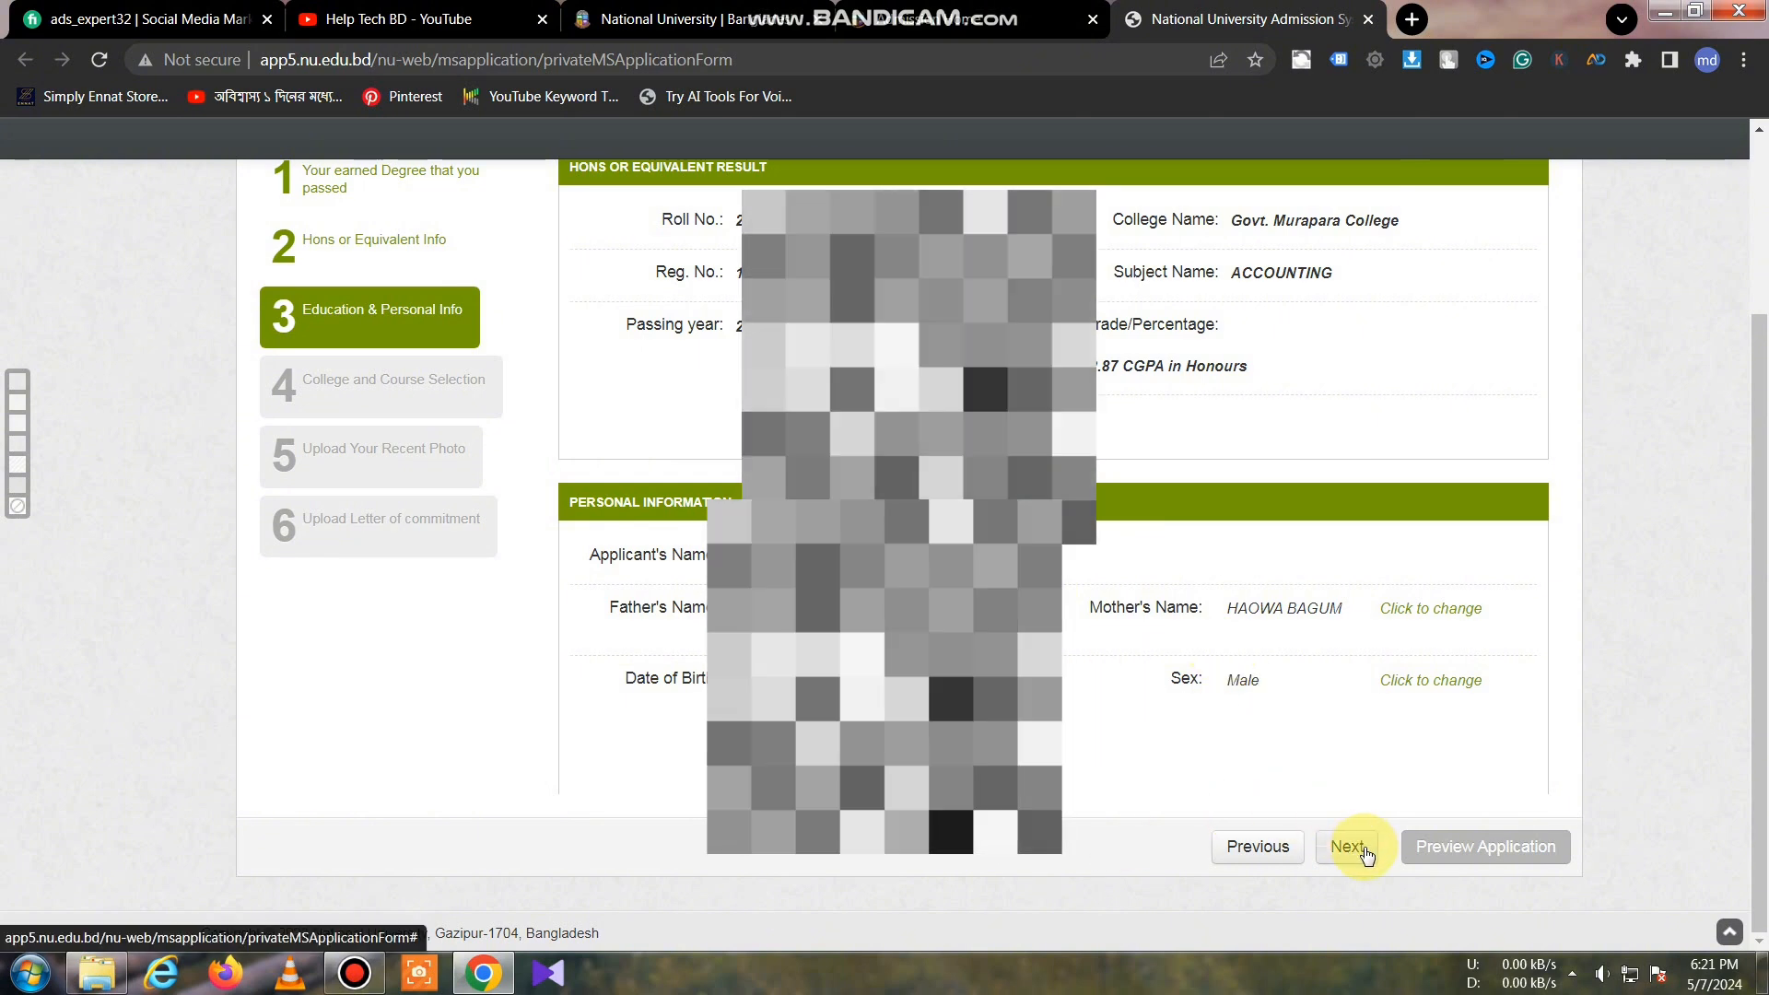
Step: On the college step, choose DHAKA, NARAYANGANJ and Govt. Tolaram College to list ACCOUNTING seats
{"action": "left_click", "coordinate": [1347, 846]}
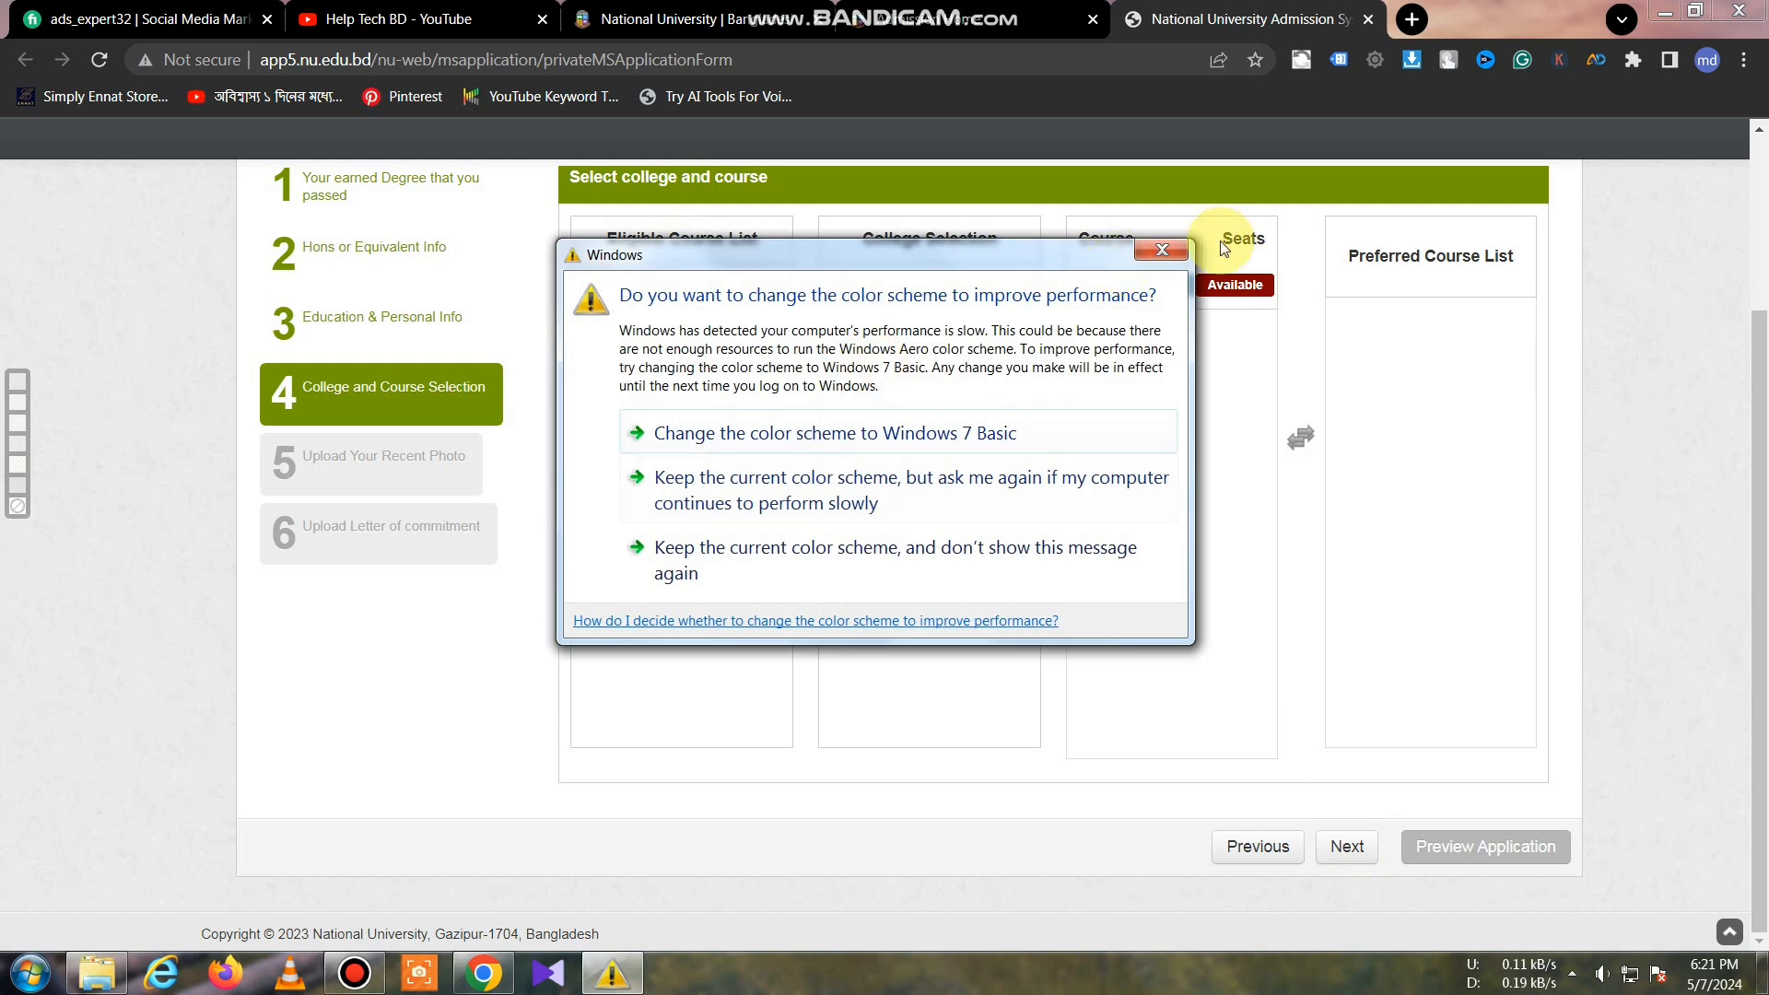
{"action": "left_click", "coordinate": [1164, 255]}
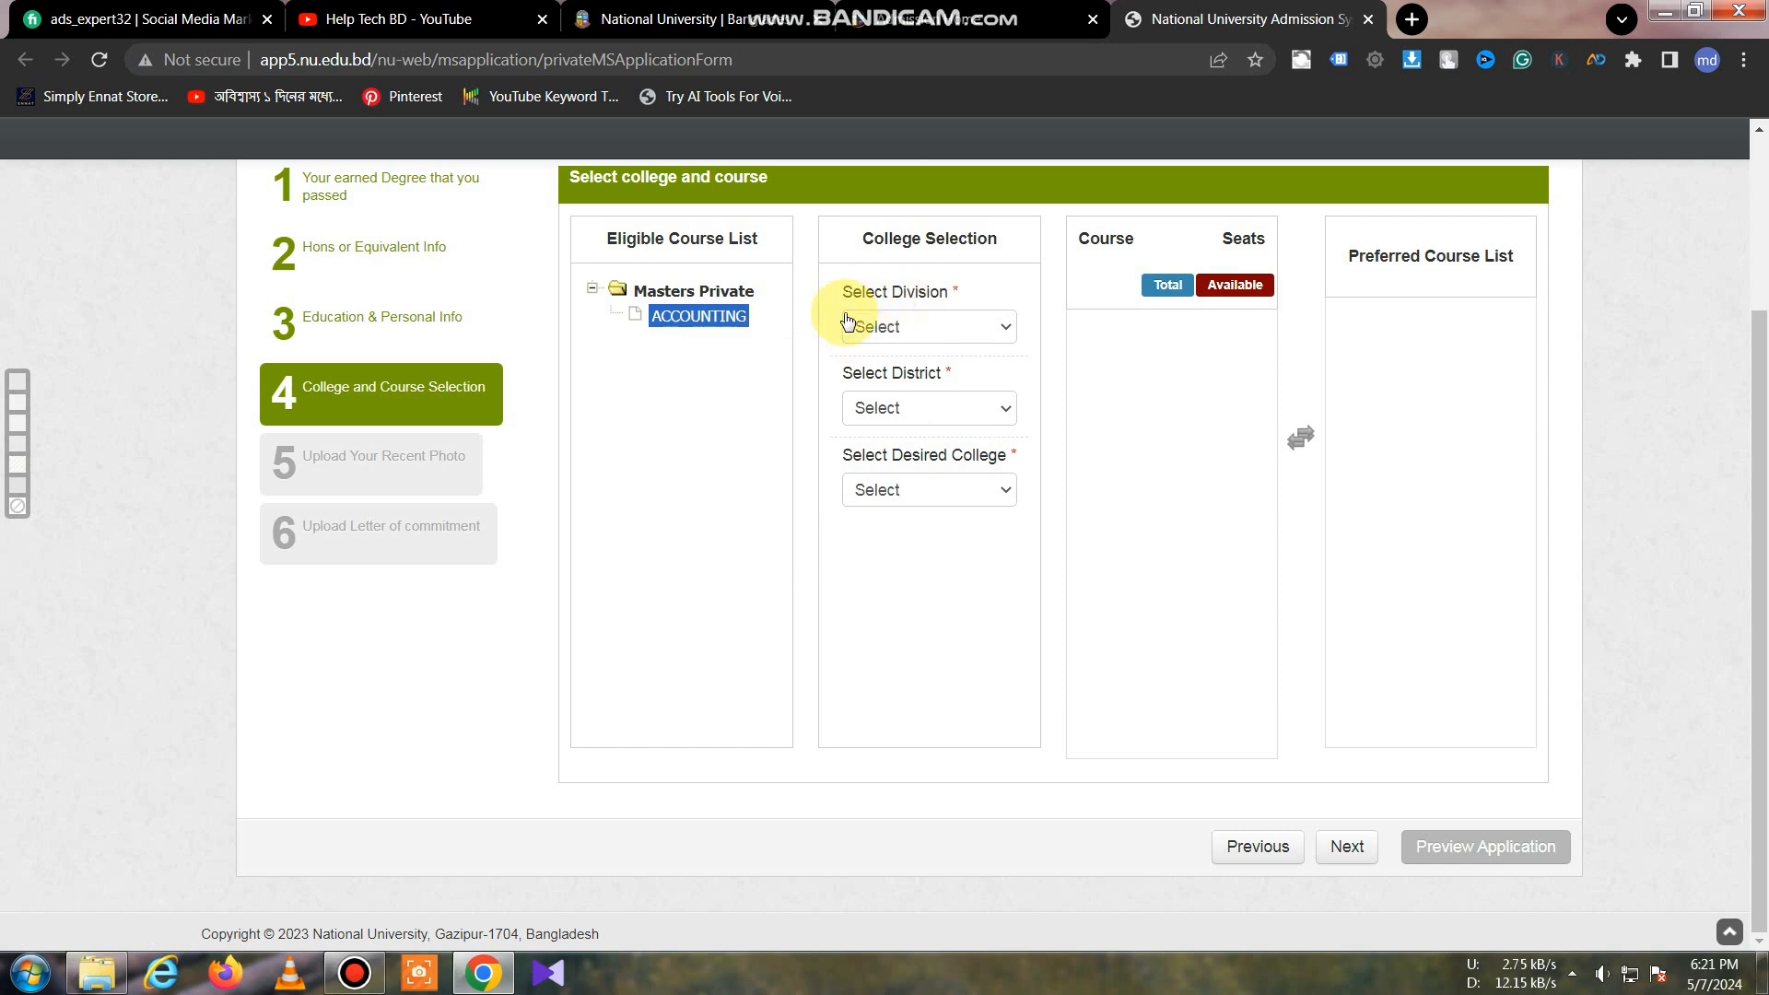
{"action": "left_click", "coordinate": [921, 331]}
{"action": "left_click", "coordinate": [916, 416]}
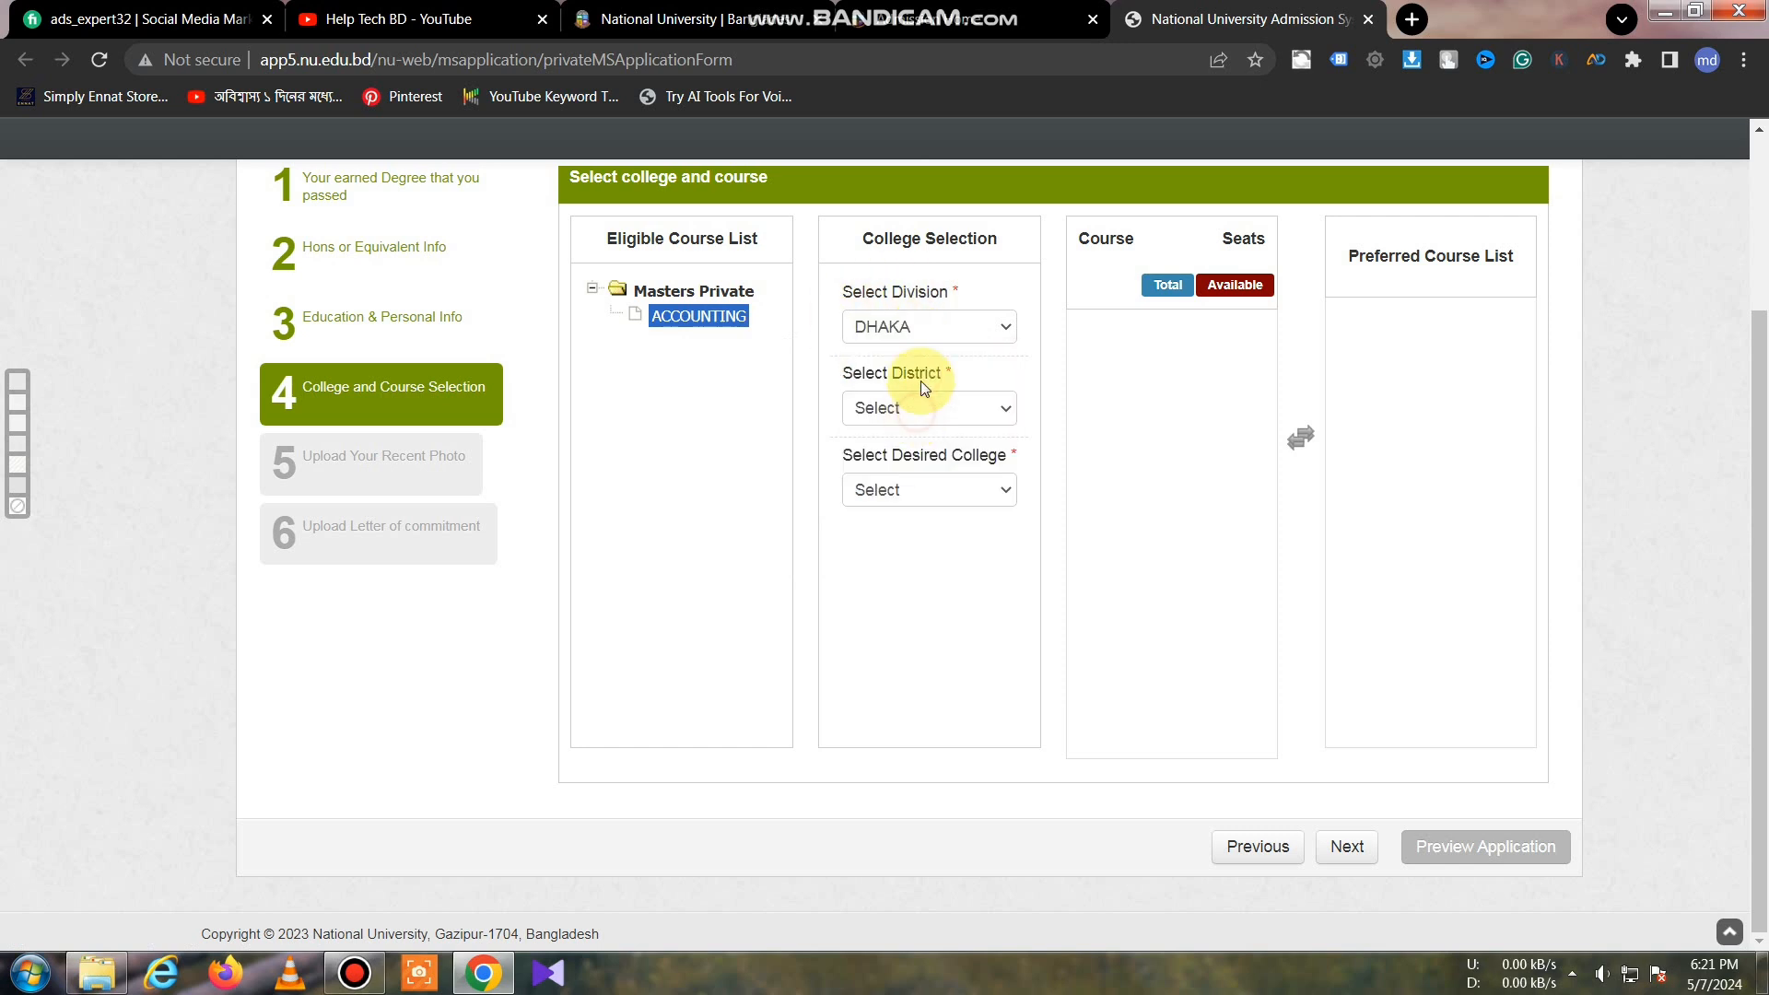
{"action": "left_click", "coordinate": [928, 407]}
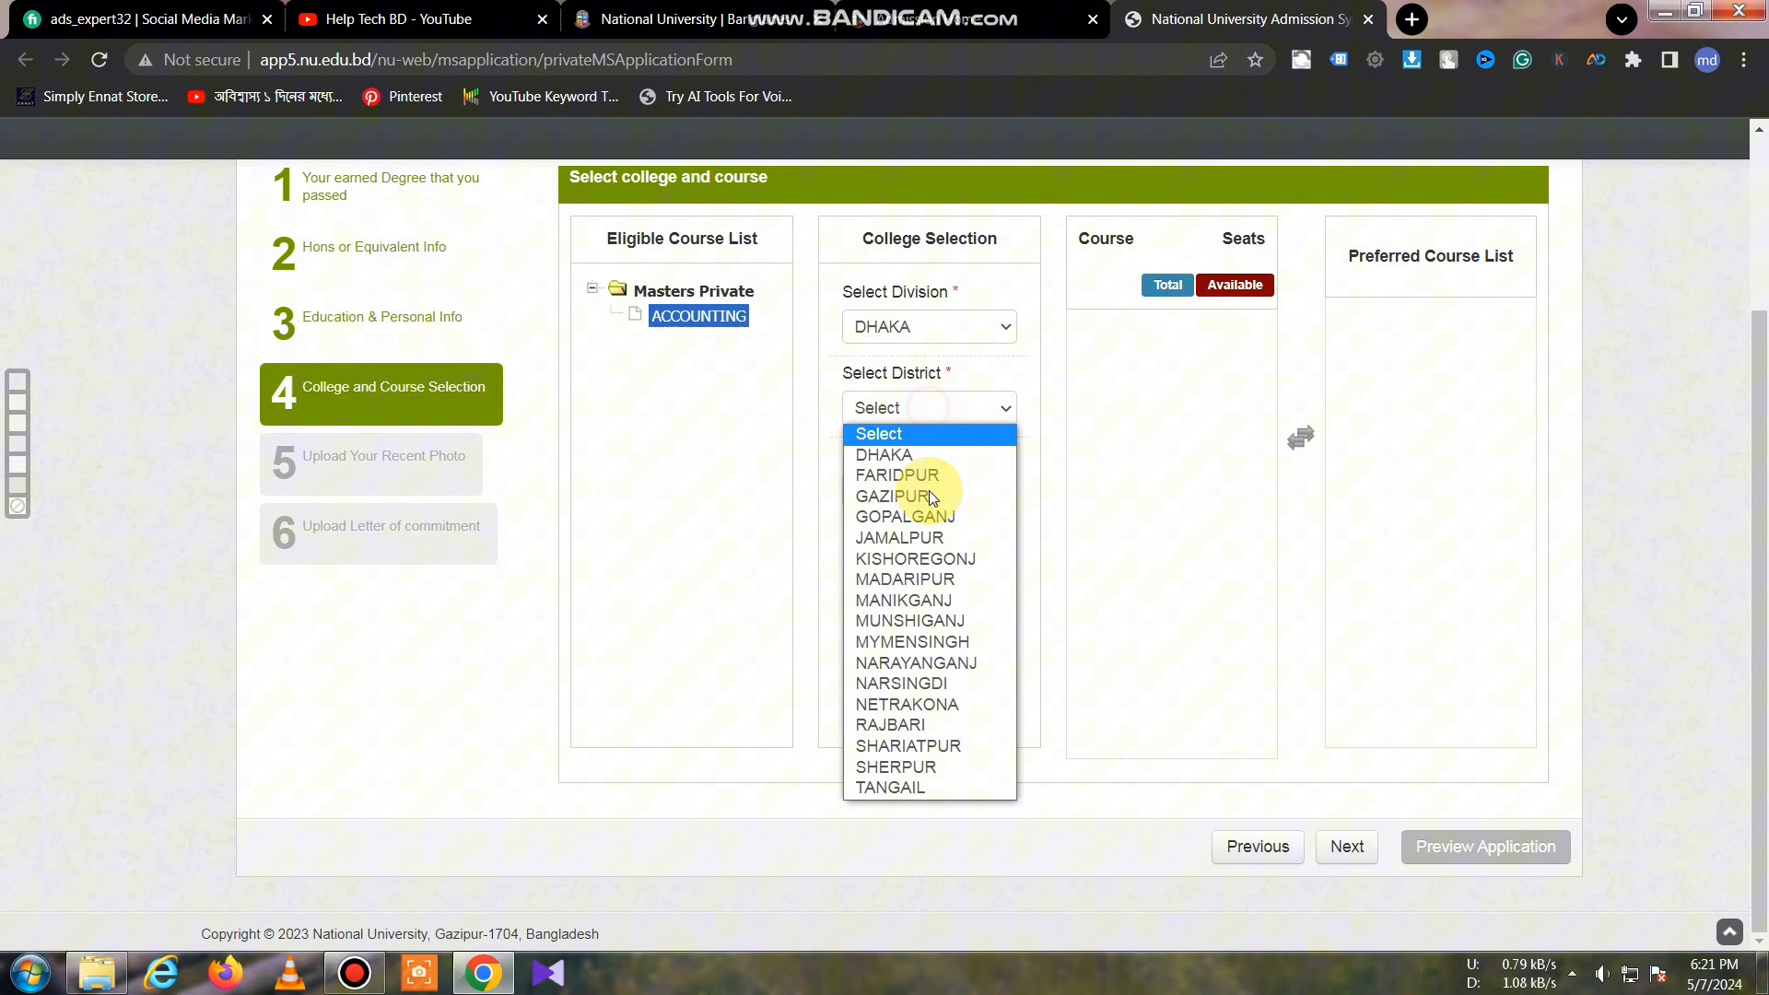
{"action": "left_click", "coordinate": [960, 664]}
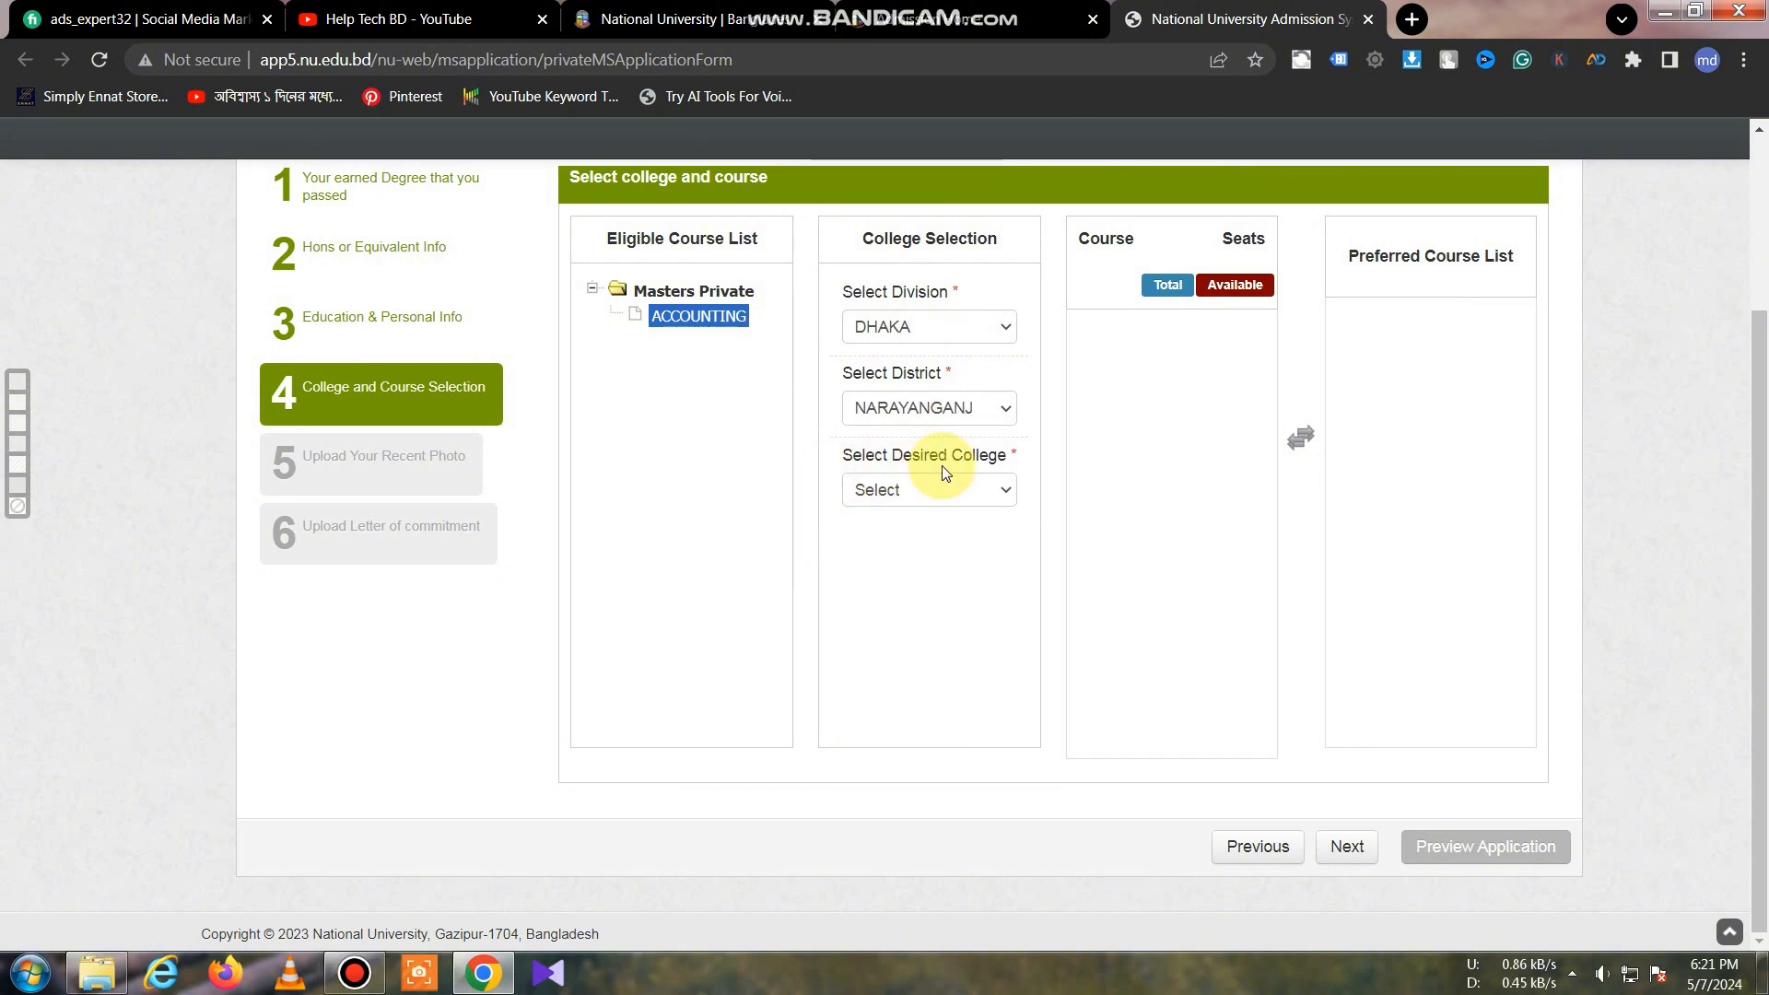
{"action": "left_click", "coordinate": [963, 489]}
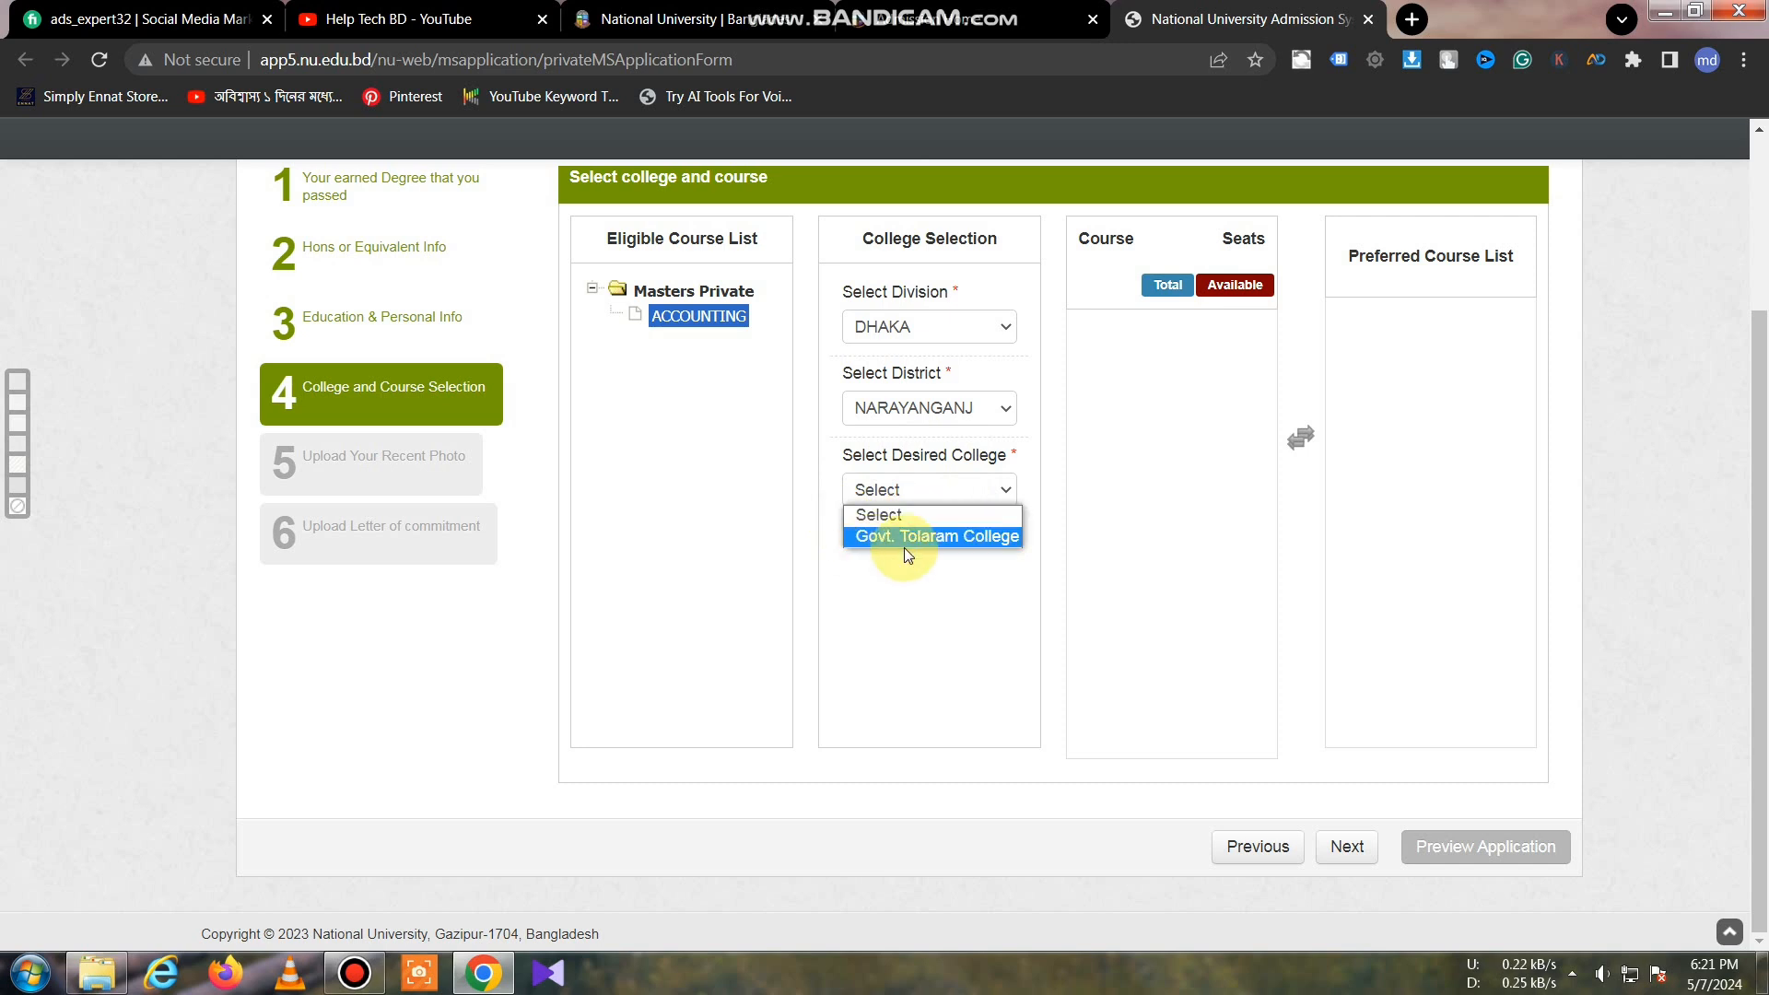
{"action": "left_click", "coordinate": [927, 540]}
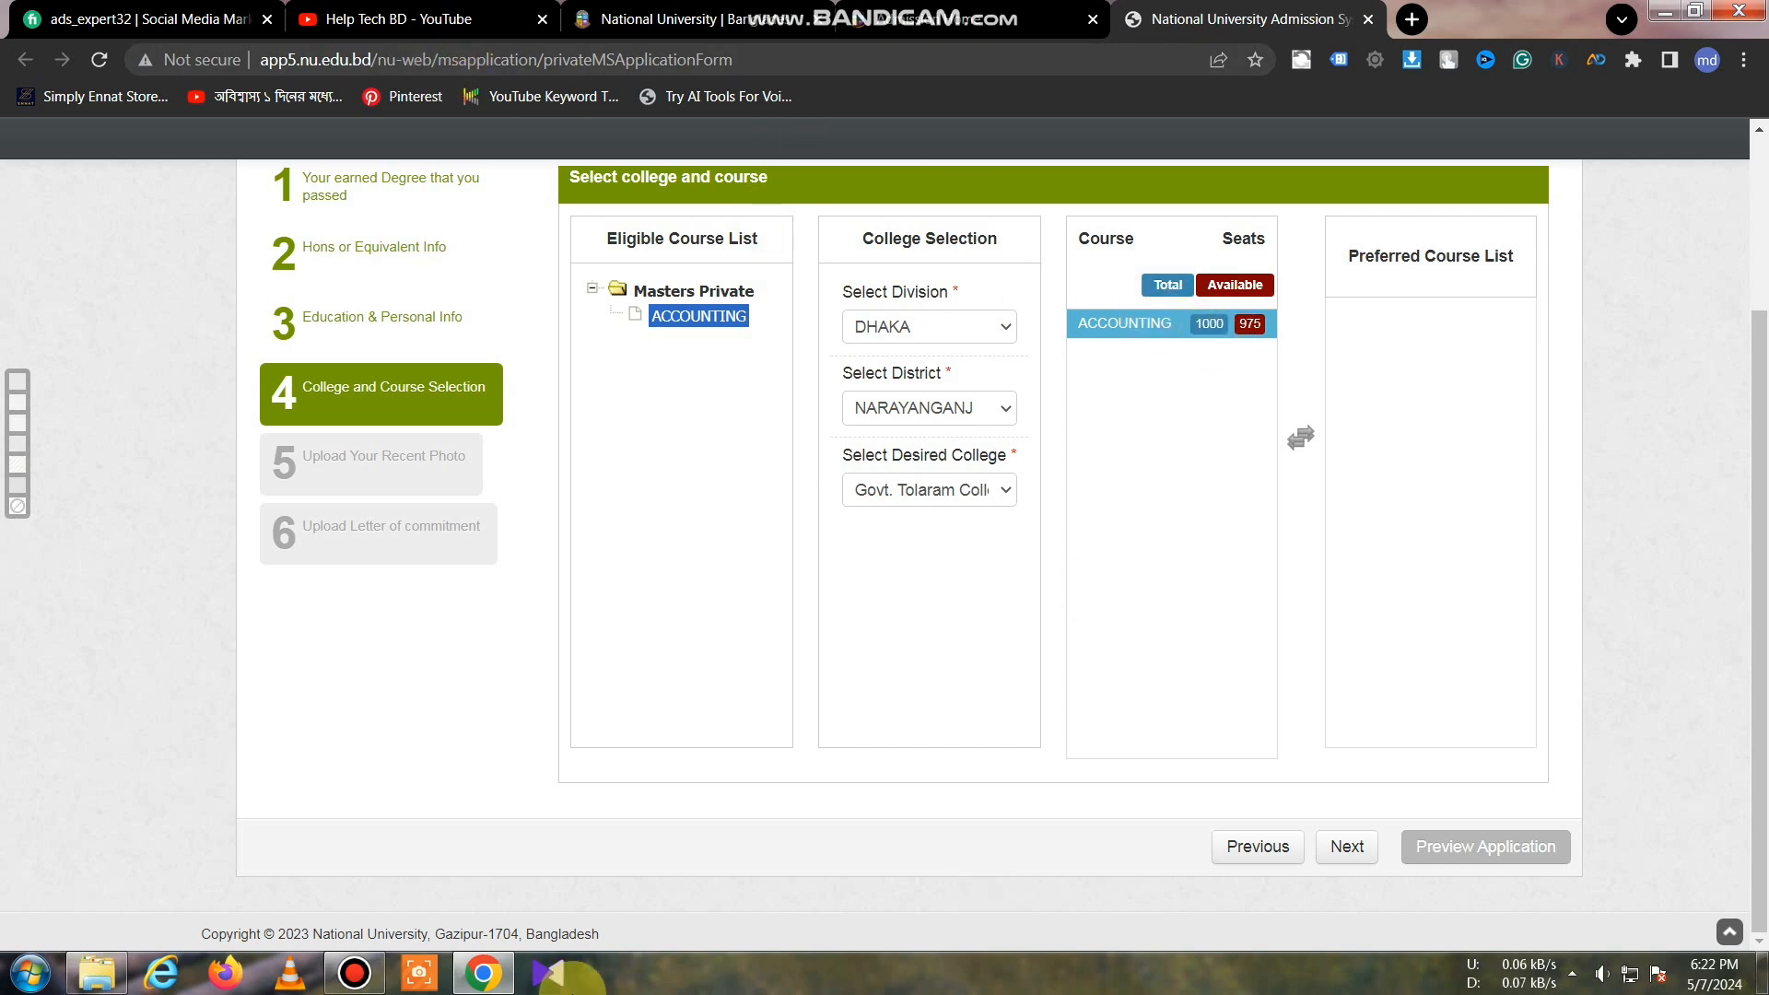
{"action": "left_click", "coordinate": [553, 811]}
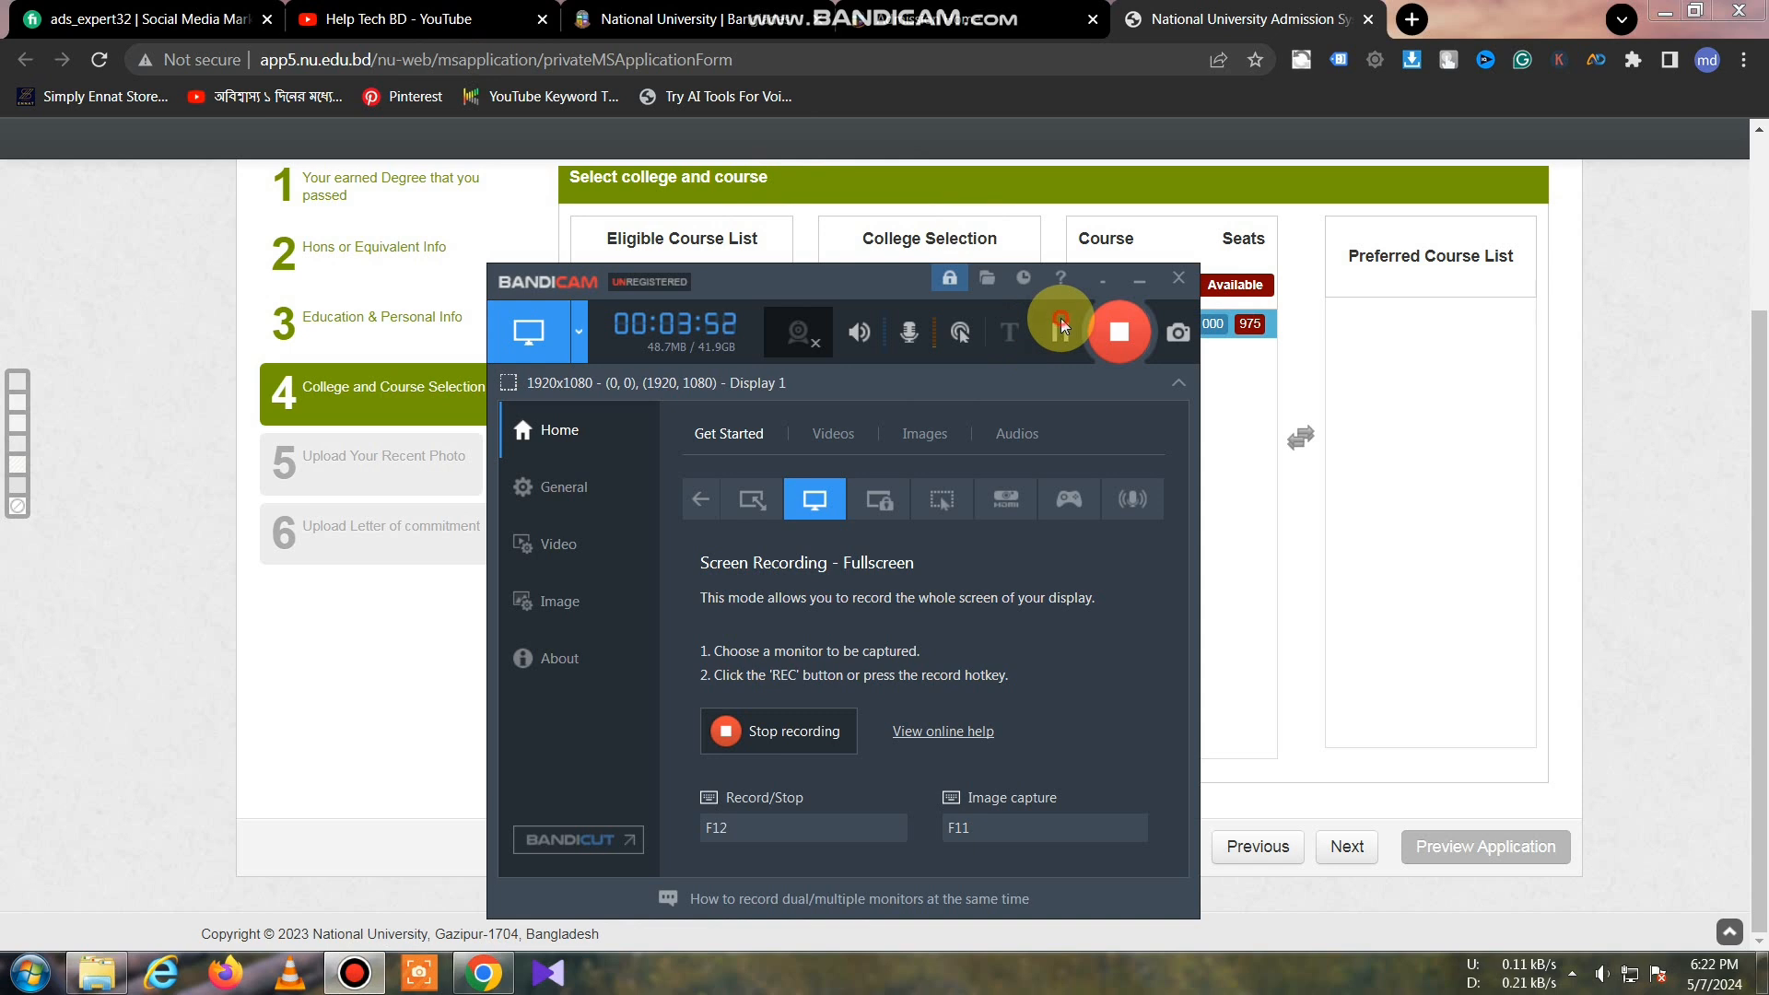
Step: Add ACCOUNTING as preferred course 1 and continue to Step 5, Upload Your Recent Photo
{"action": "left_click", "coordinate": [1061, 324]}
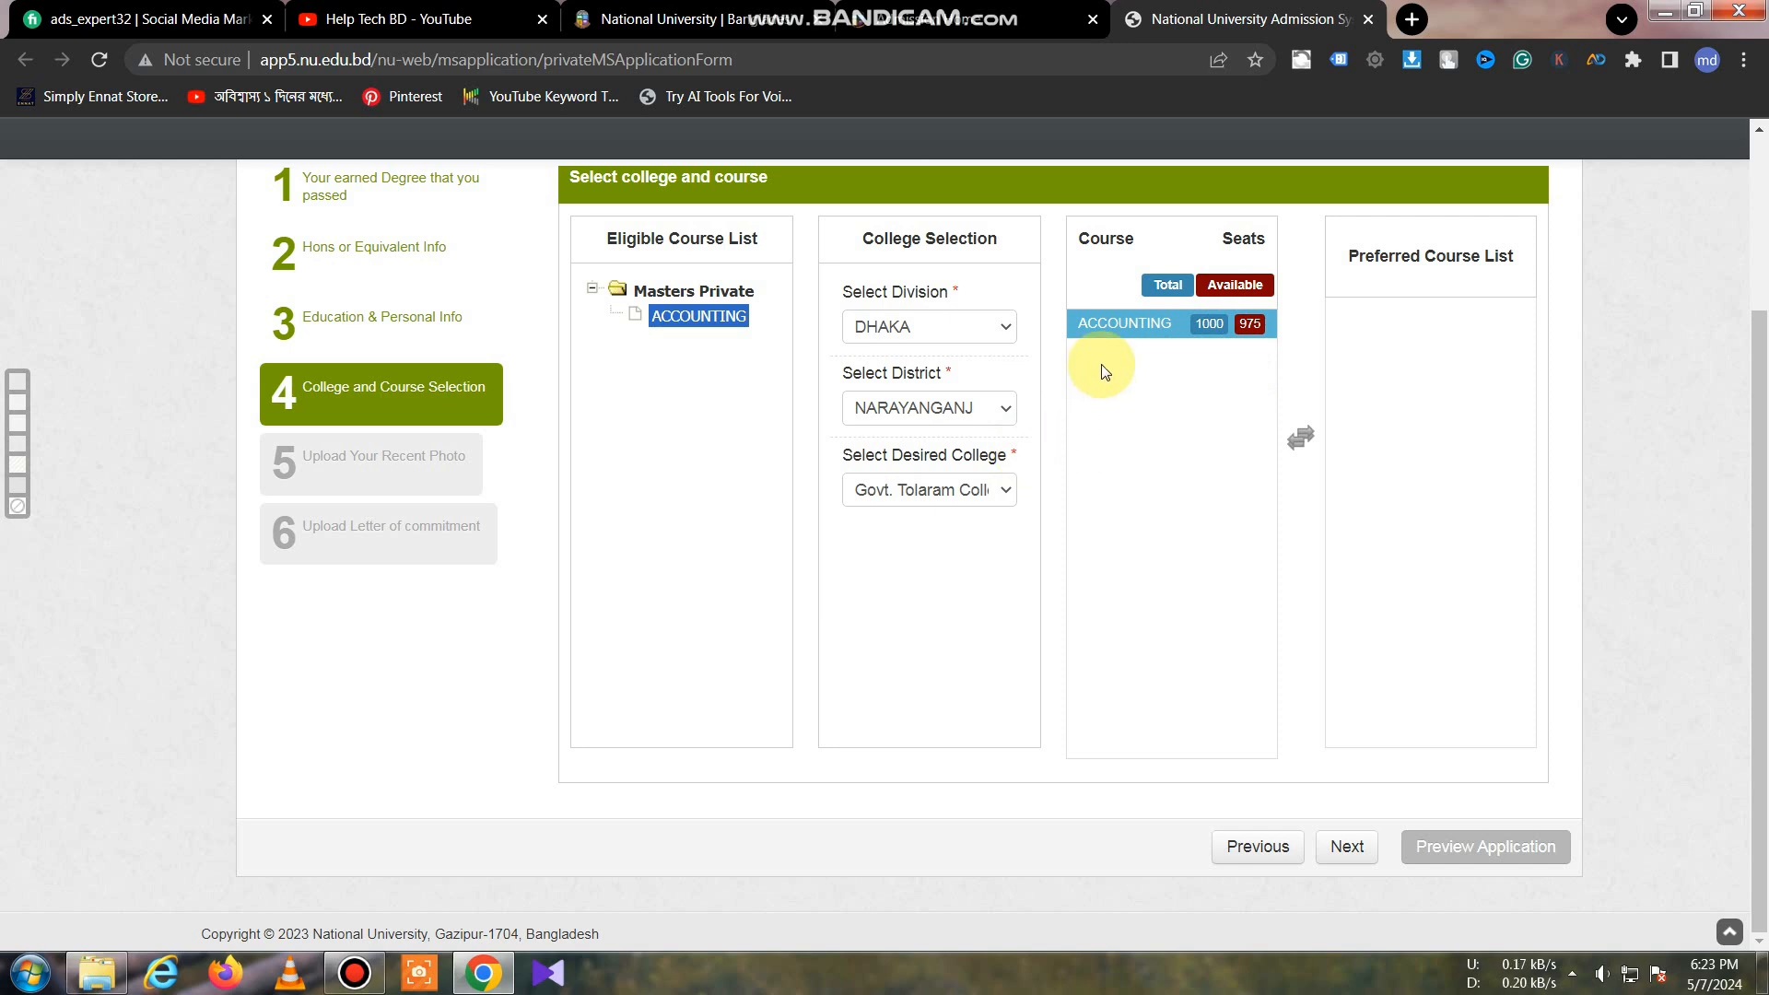
{"action": "left_click", "coordinate": [1154, 325]}
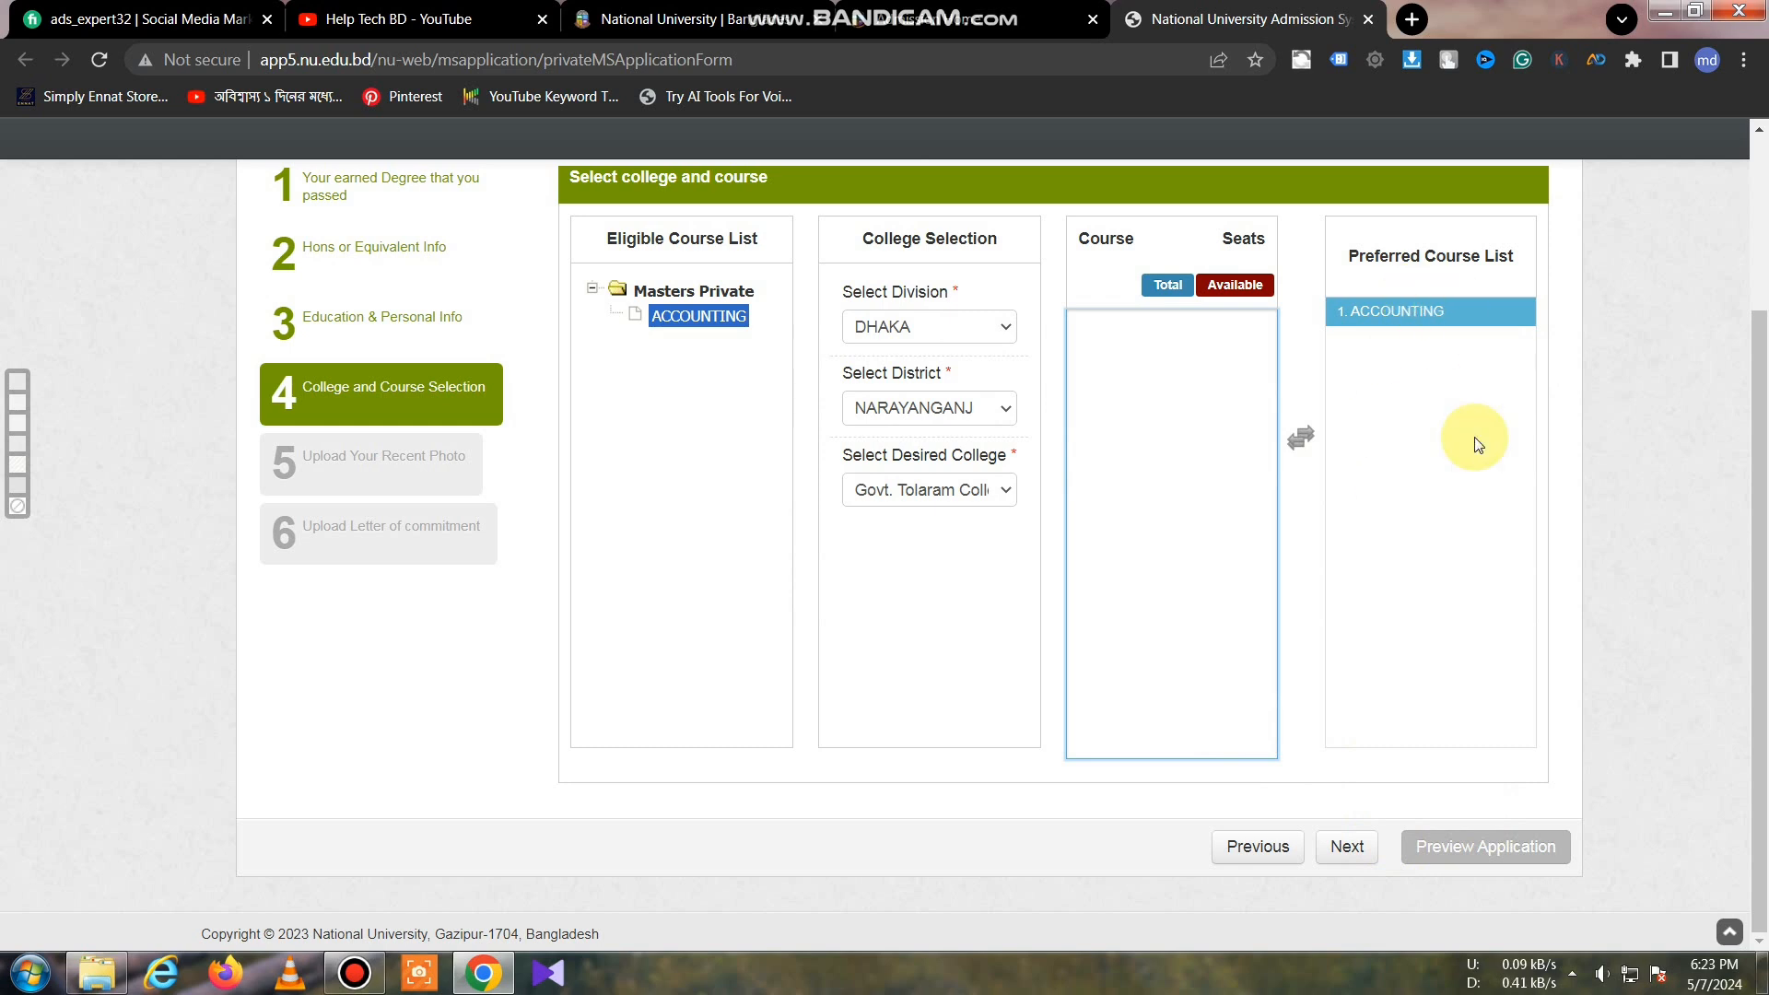
{"action": "left_click", "coordinate": [1348, 855]}
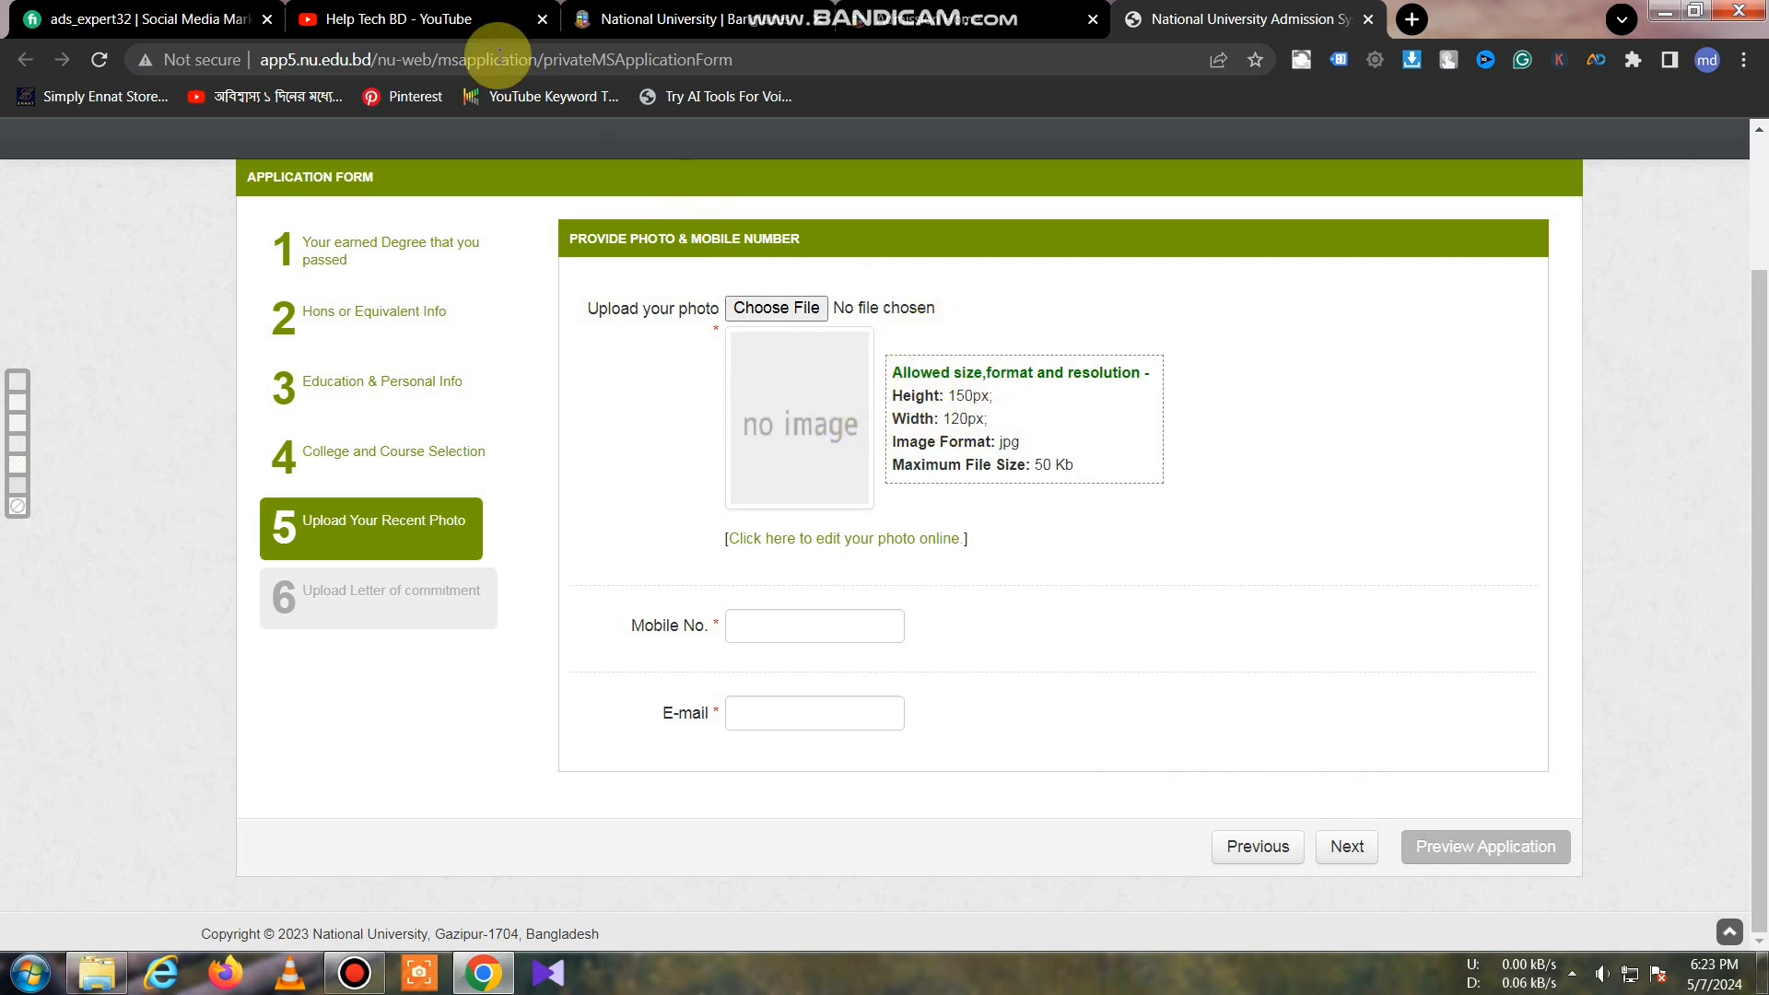
Step: Glance at the Help Tech BD YouTube tab, then return to the application form tab
{"action": "left_click", "coordinate": [433, 18]}
{"action": "left_click_drag", "start_coordinate": [1754, 396], "coordinate": [1764, 622]}
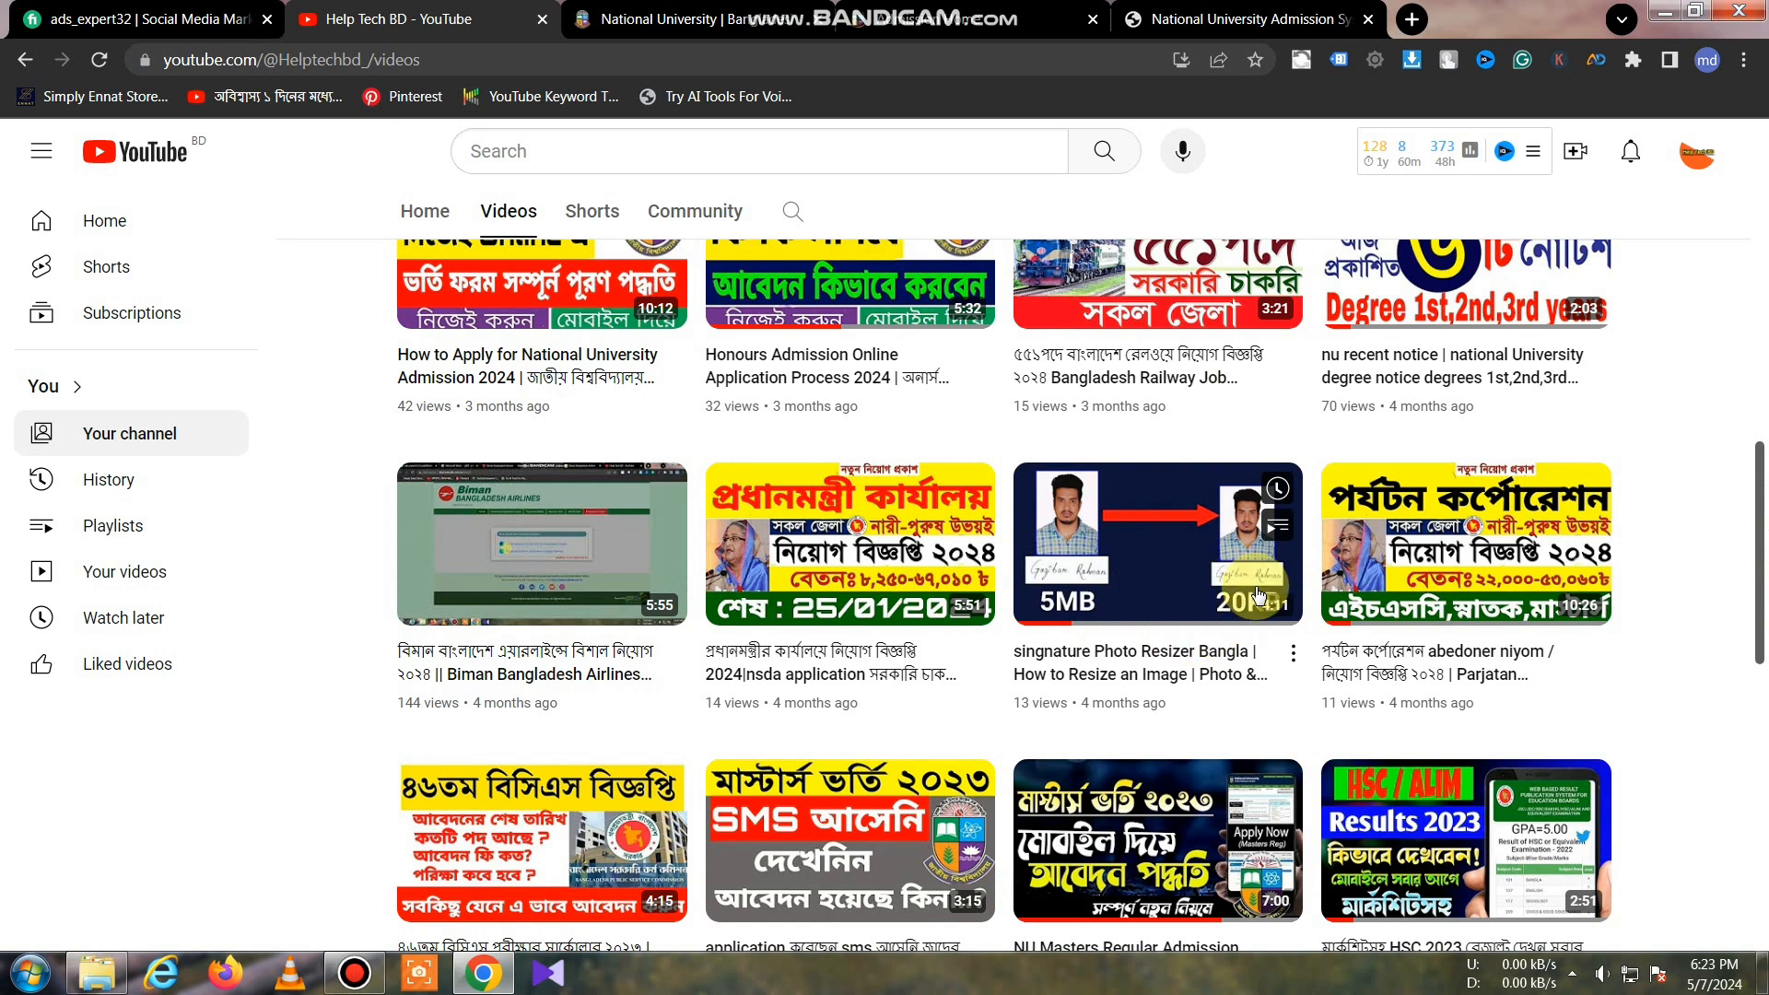
{"action": "left_click", "coordinate": [656, 18]}
{"action": "left_click", "coordinate": [999, 14]}
{"action": "left_click", "coordinate": [1197, 18]}
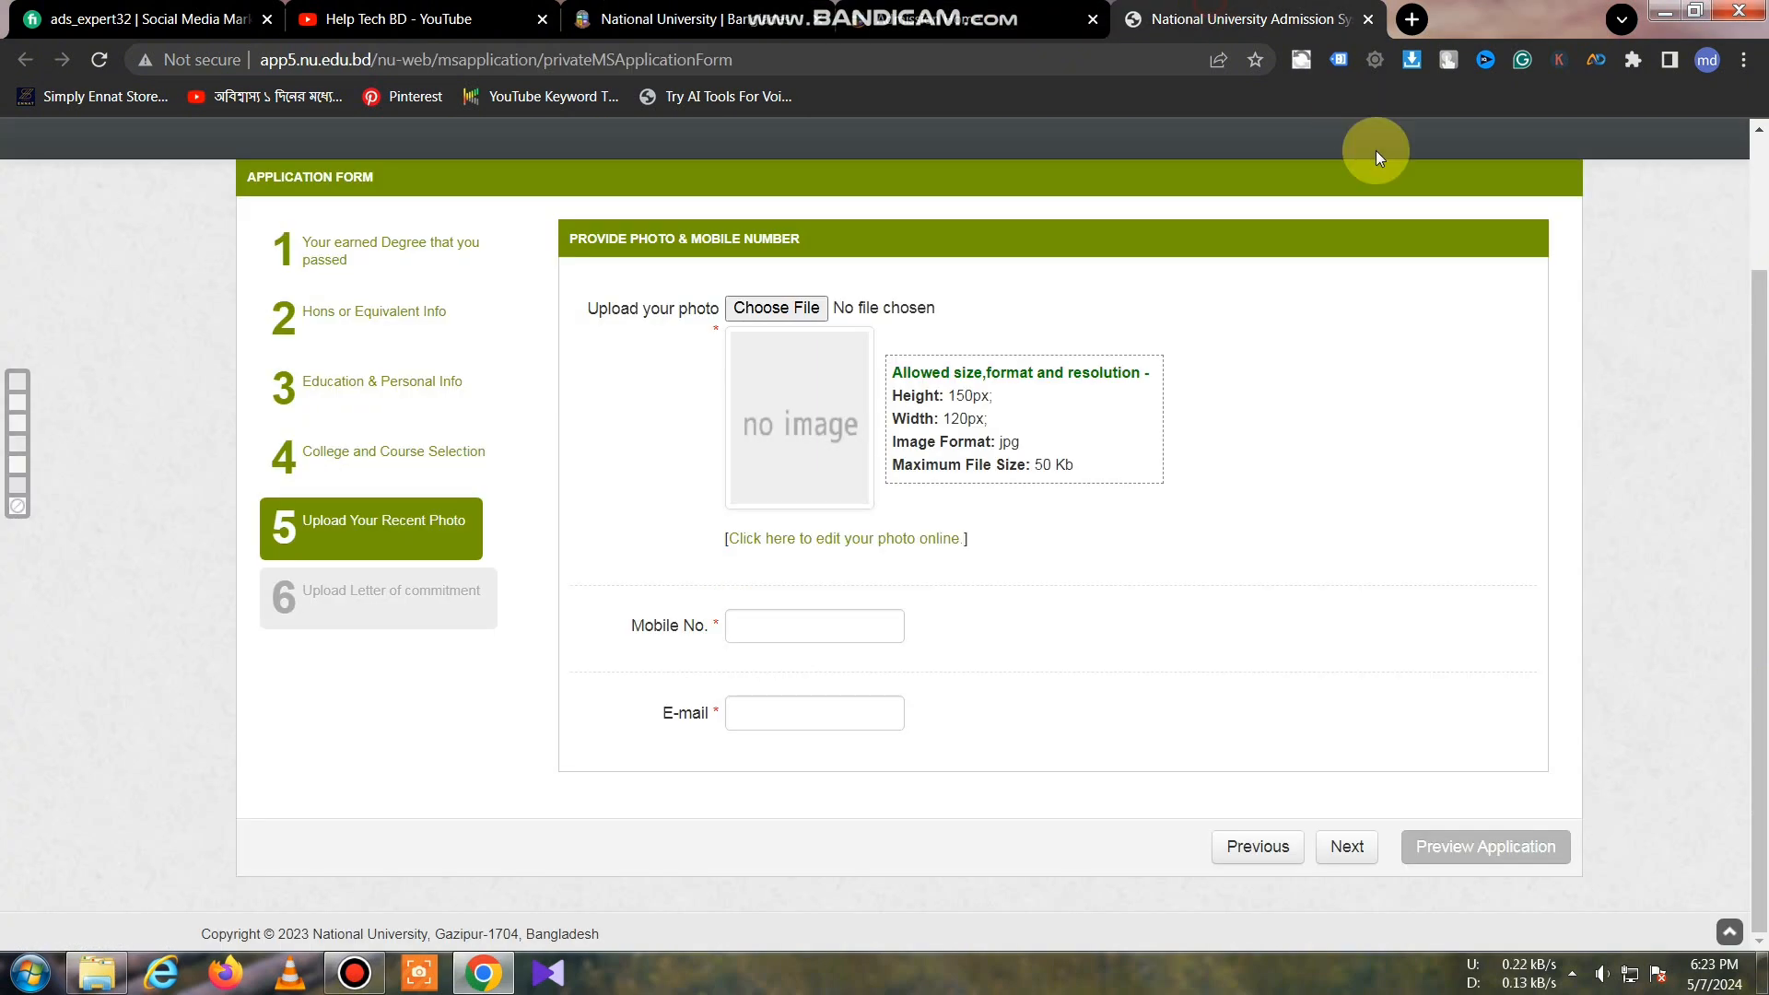
Step: Upload w120+h150.jpg from E:\stu\New folder as the applicant's photo
{"action": "left_click", "coordinate": [779, 309]}
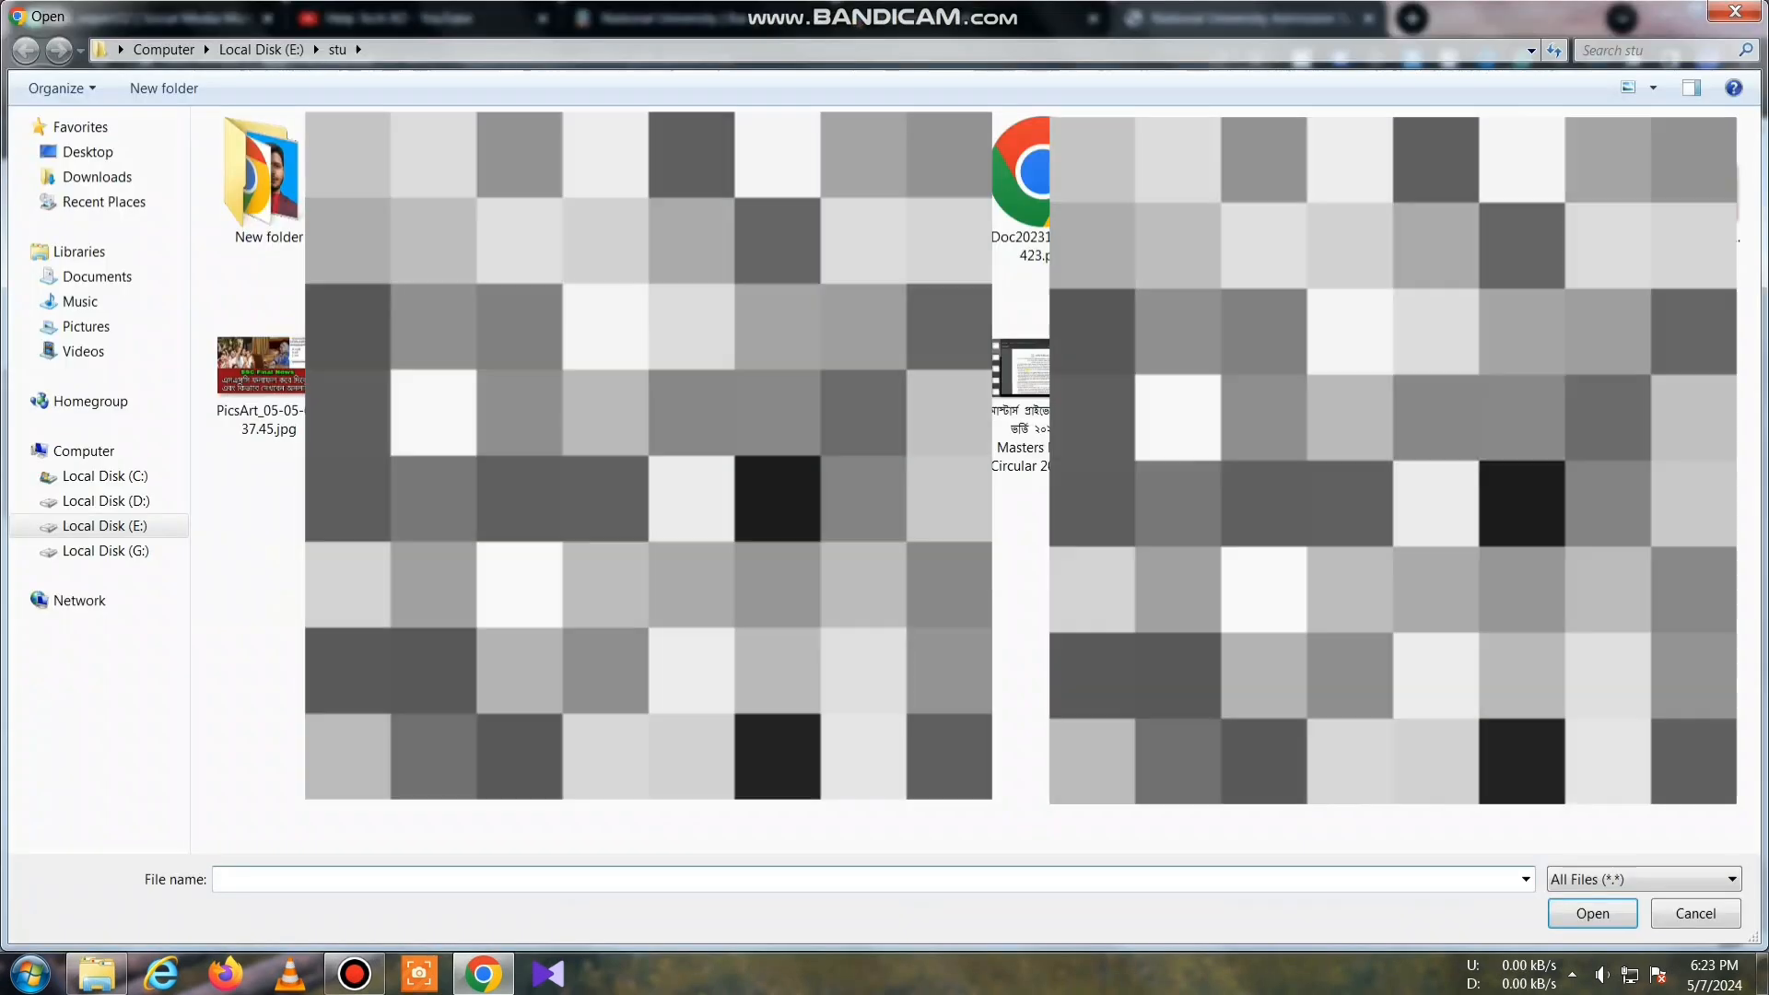
{"action": "double_click", "coordinate": [259, 192]}
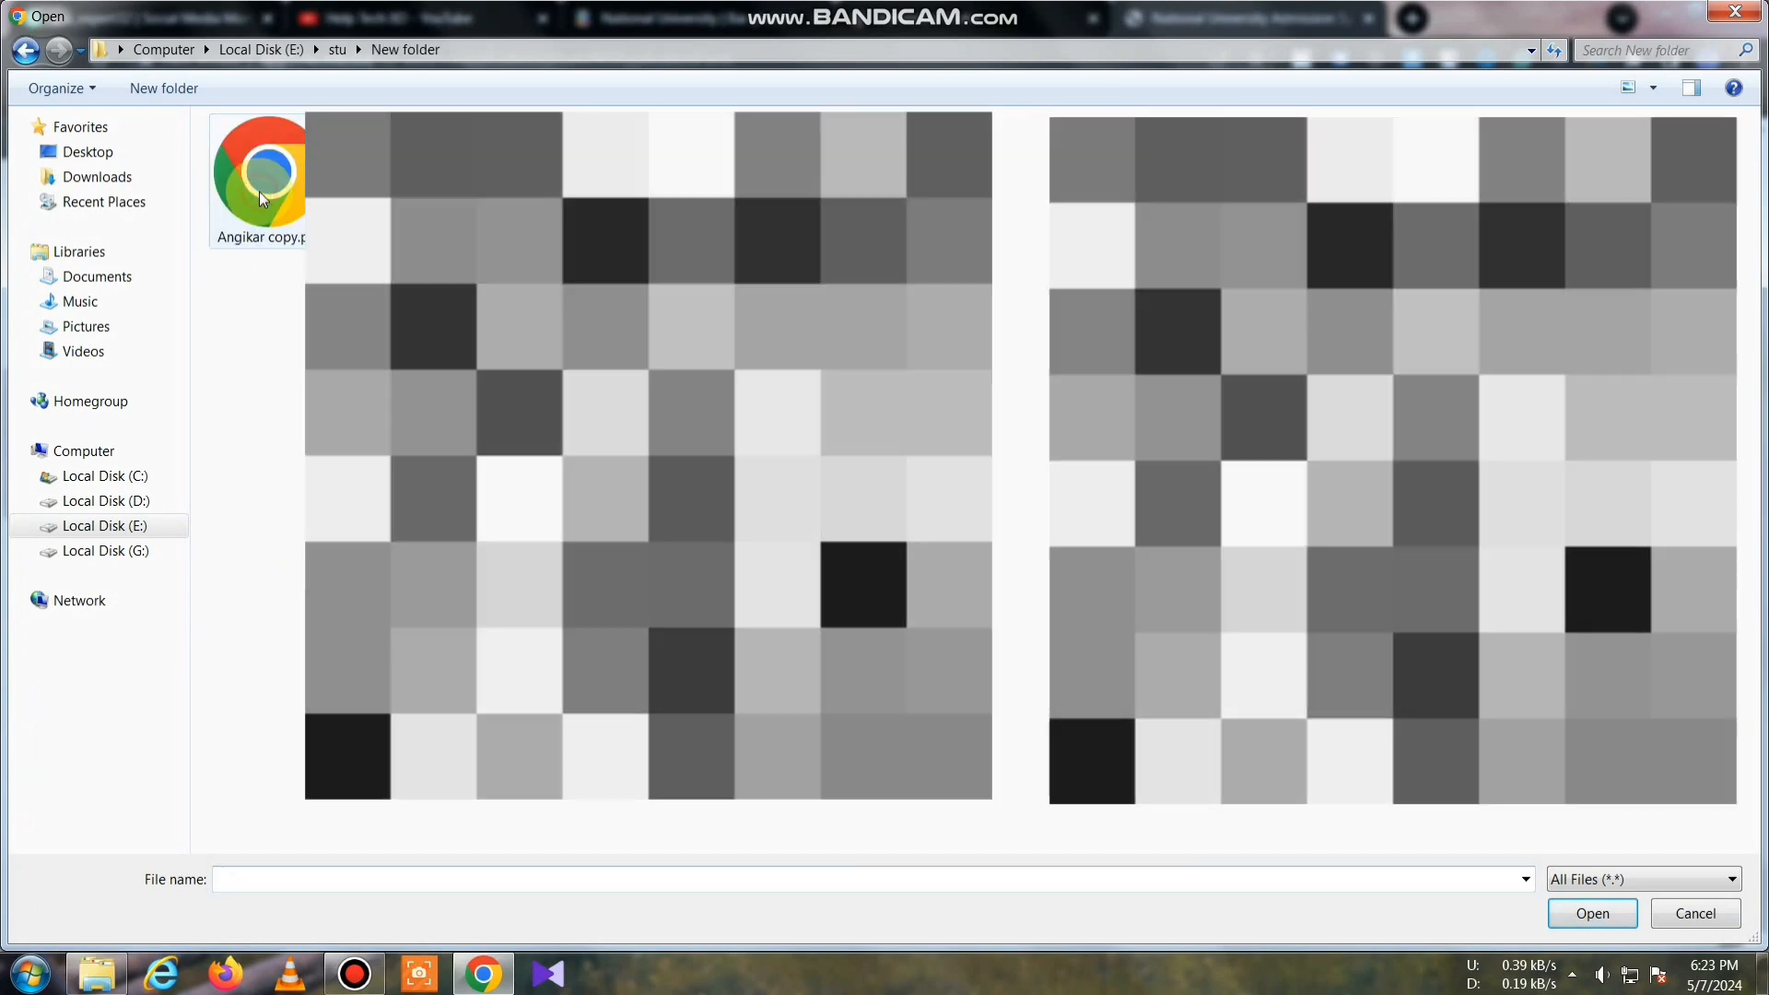
{"action": "left_click", "coordinate": [516, 184]}
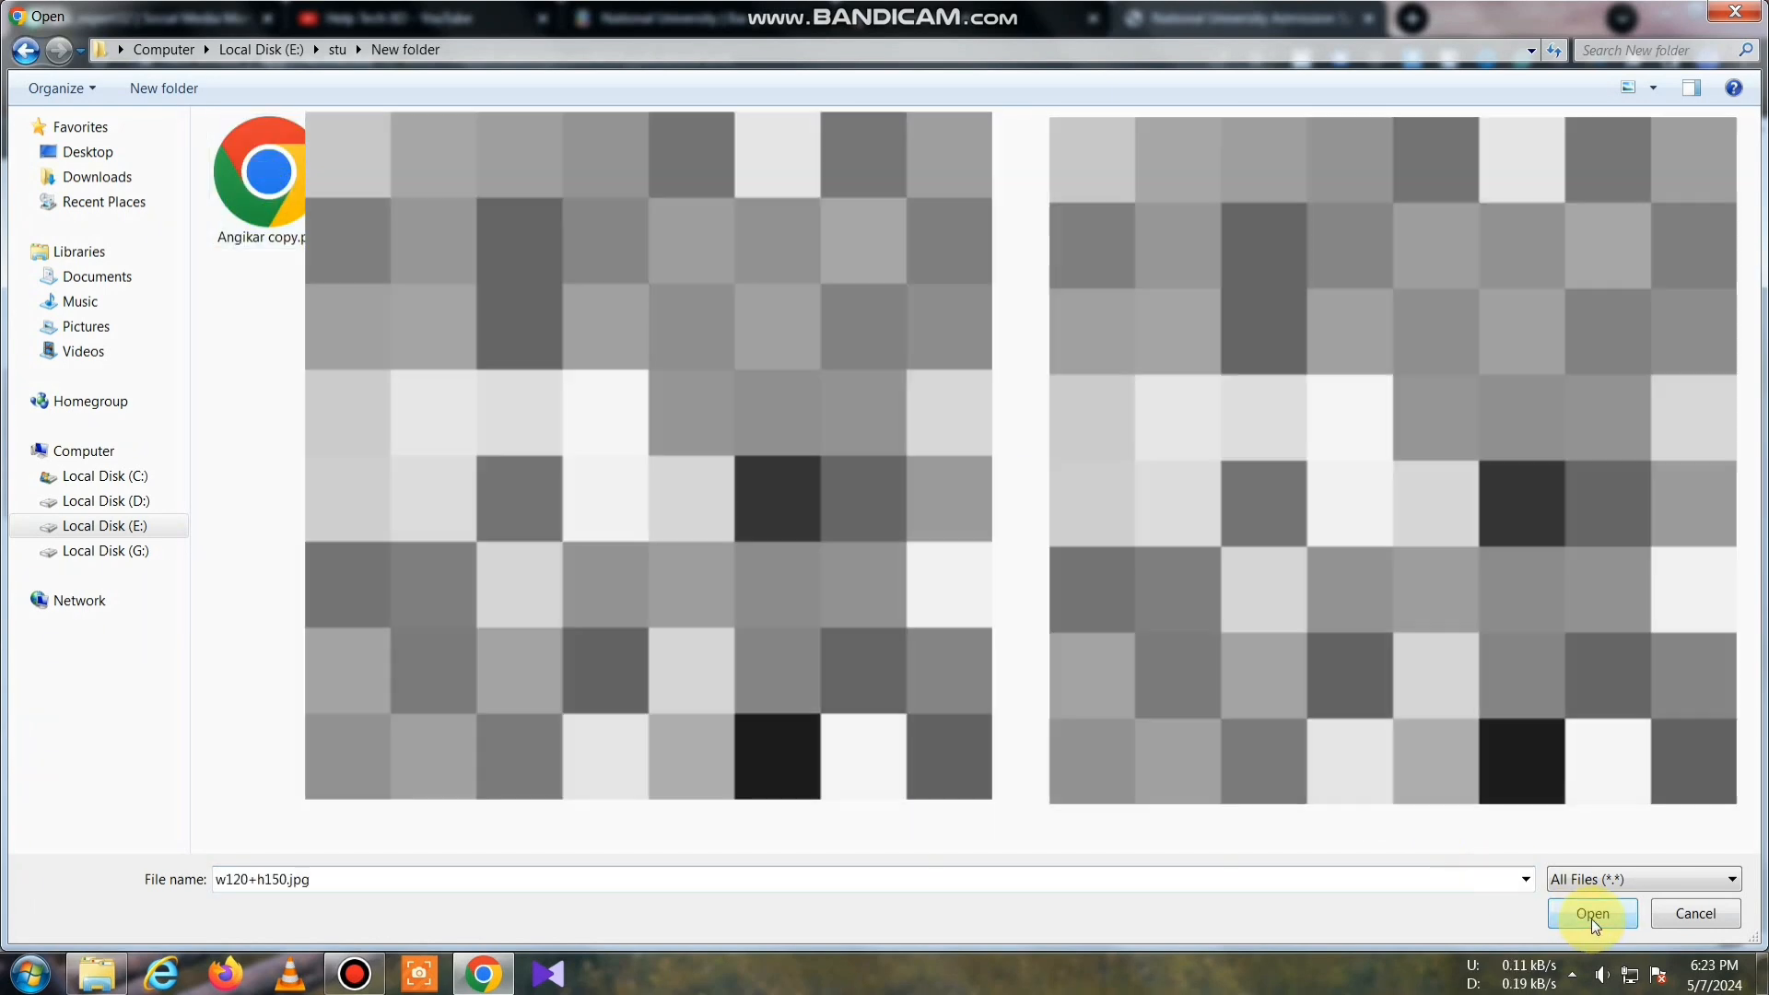
{"action": "left_click", "coordinate": [1592, 916]}
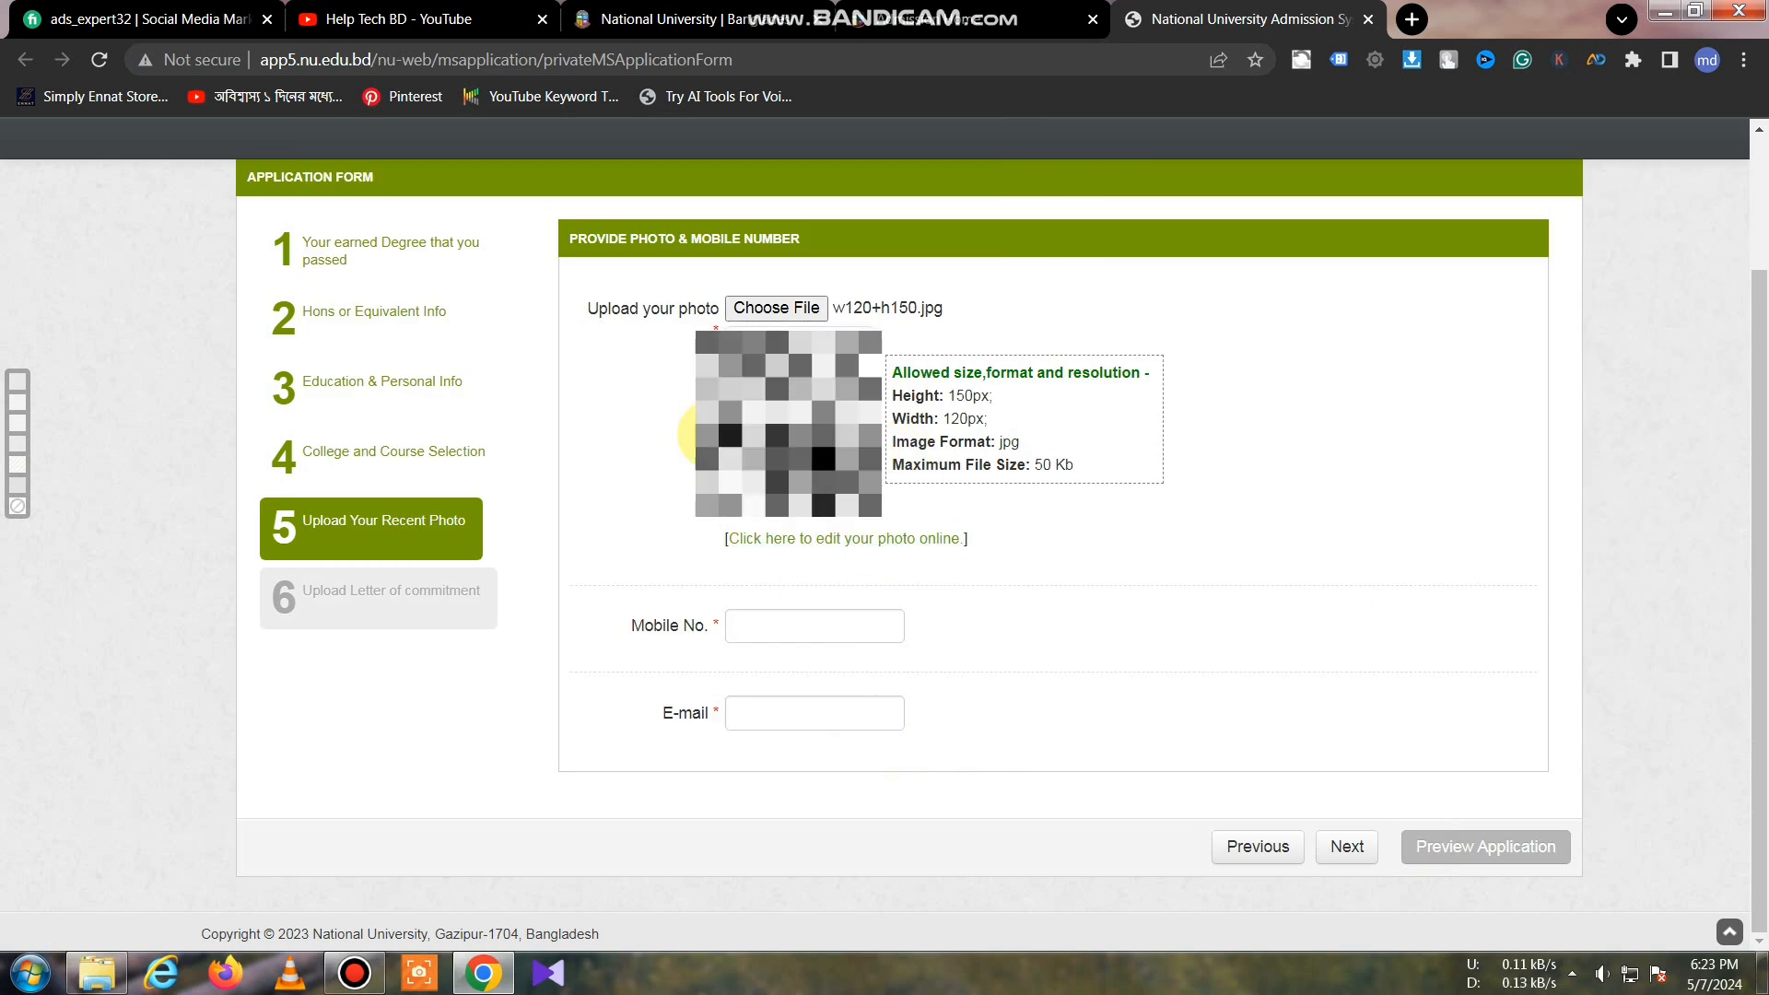
Step: Enter the applicant's mobile number and e-mail address in the fields below the photo
{"action": "left_click", "coordinate": [734, 642]}
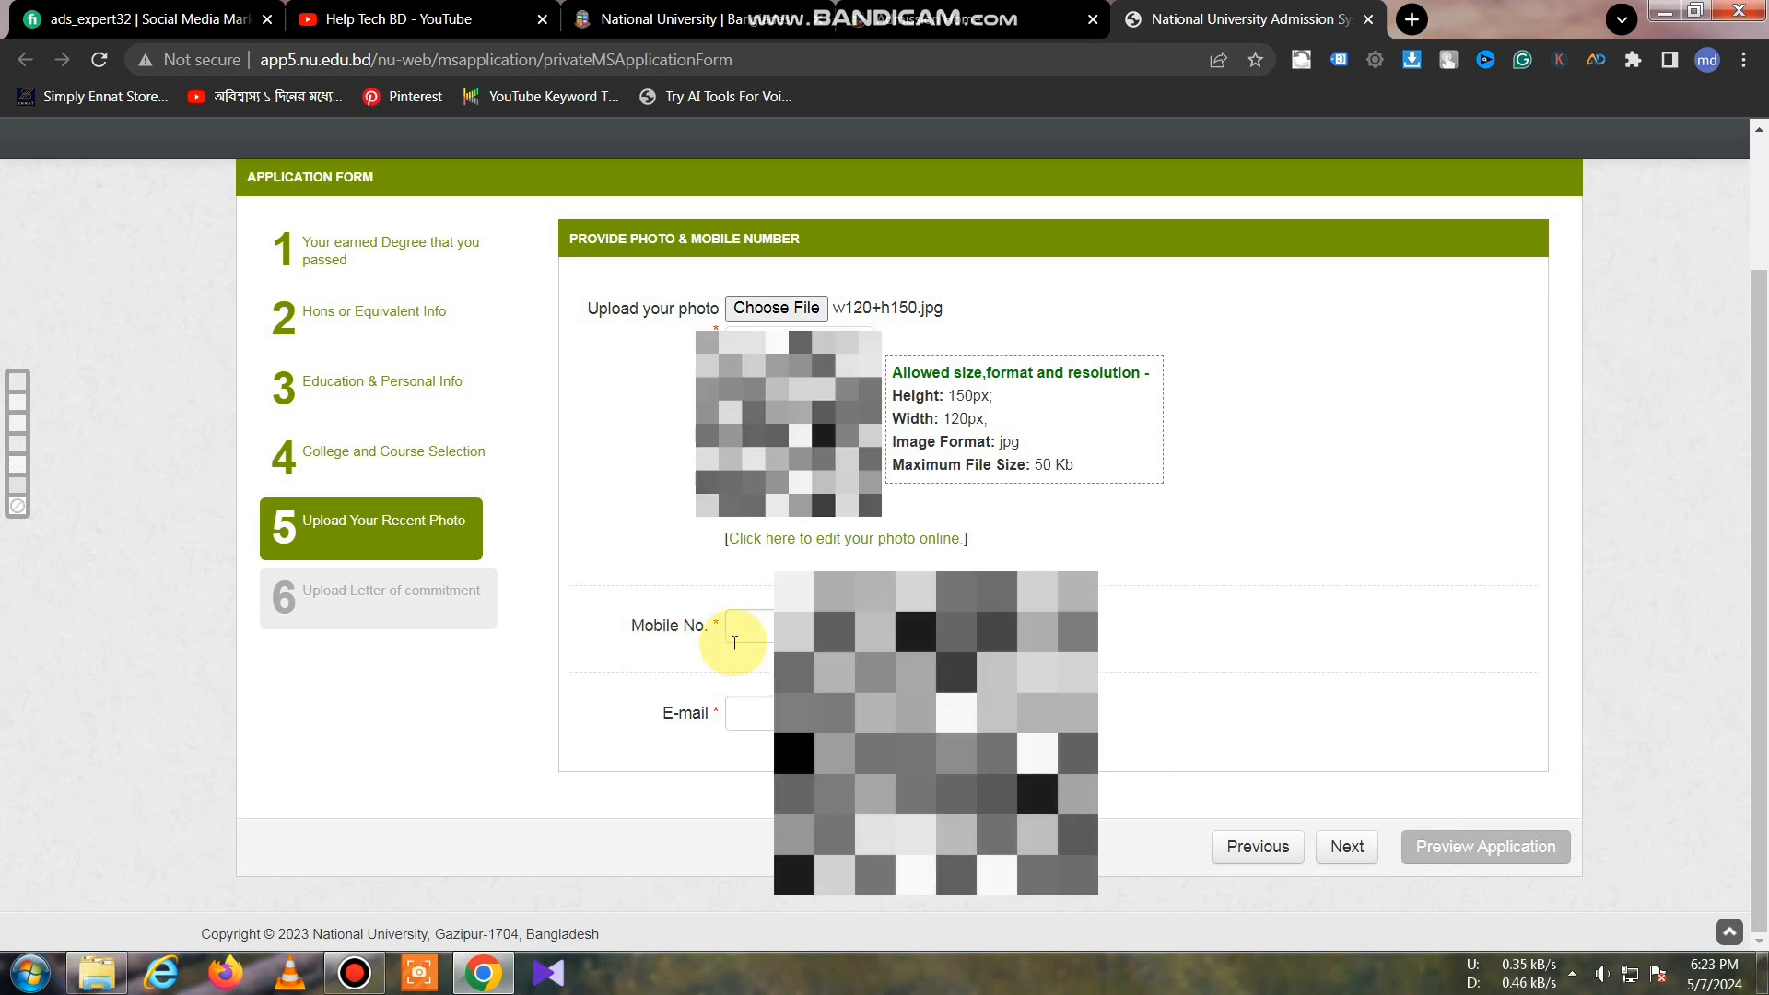
{"action": "type", "text": "01920"}
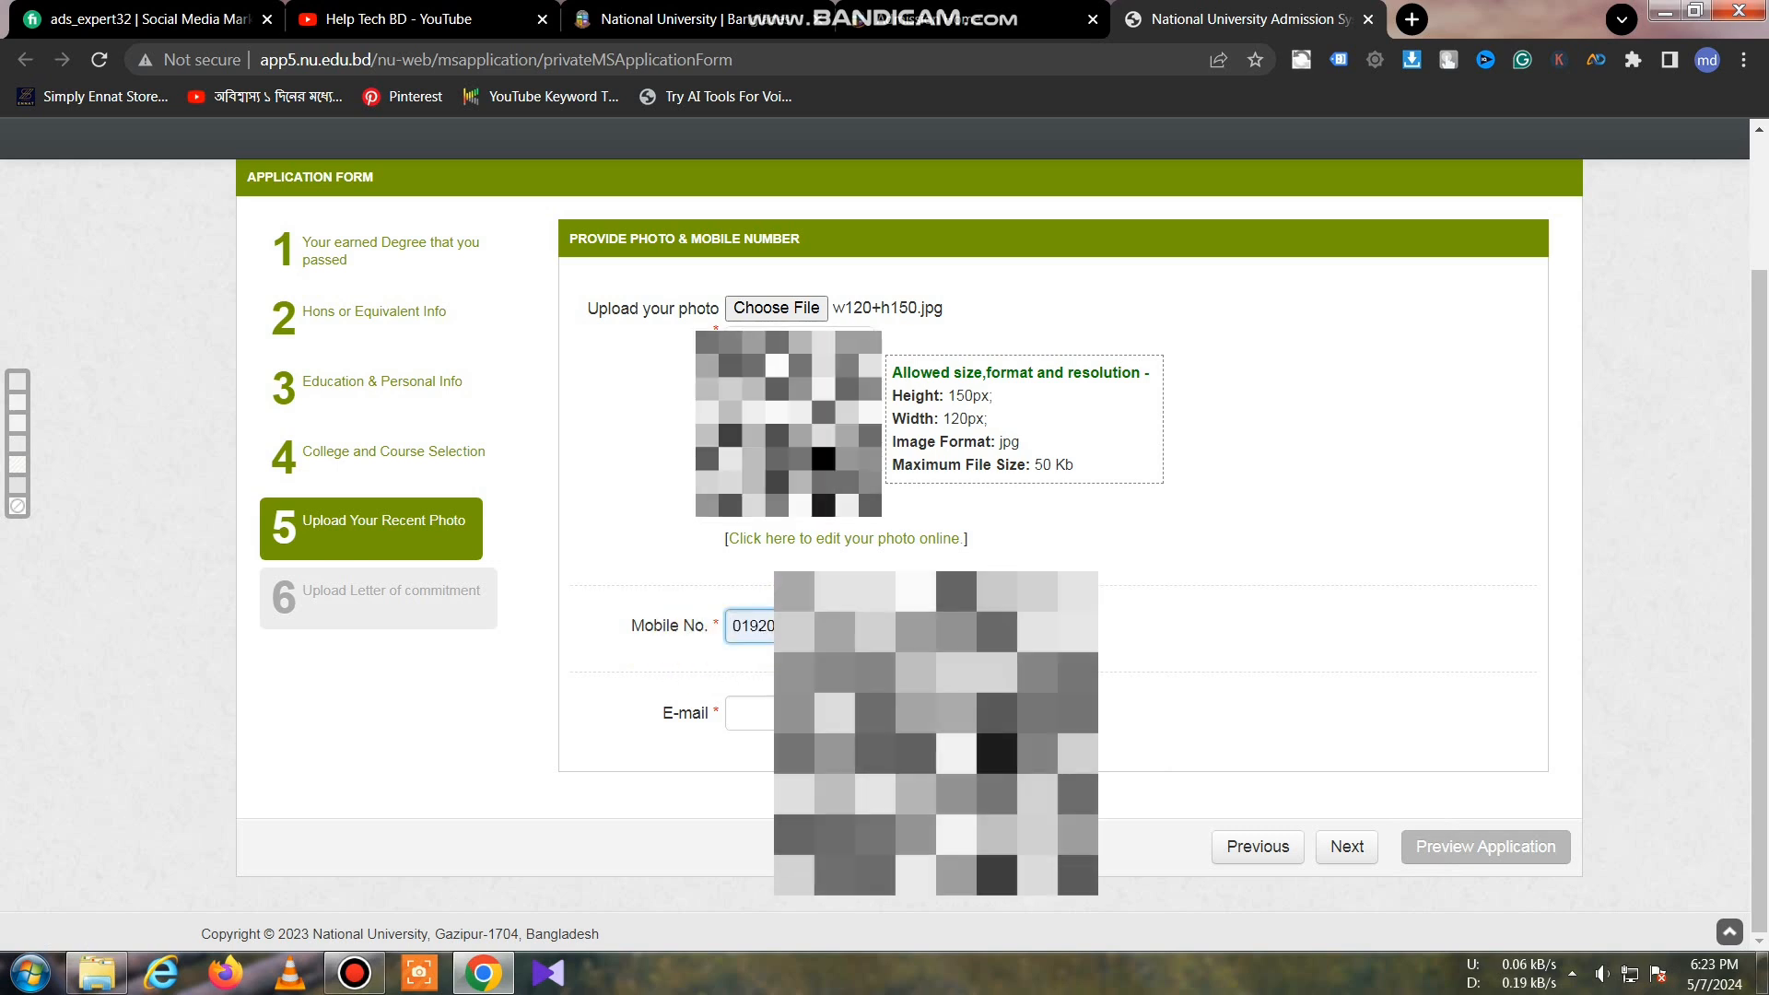
{"action": "left_click", "coordinate": [751, 711]}
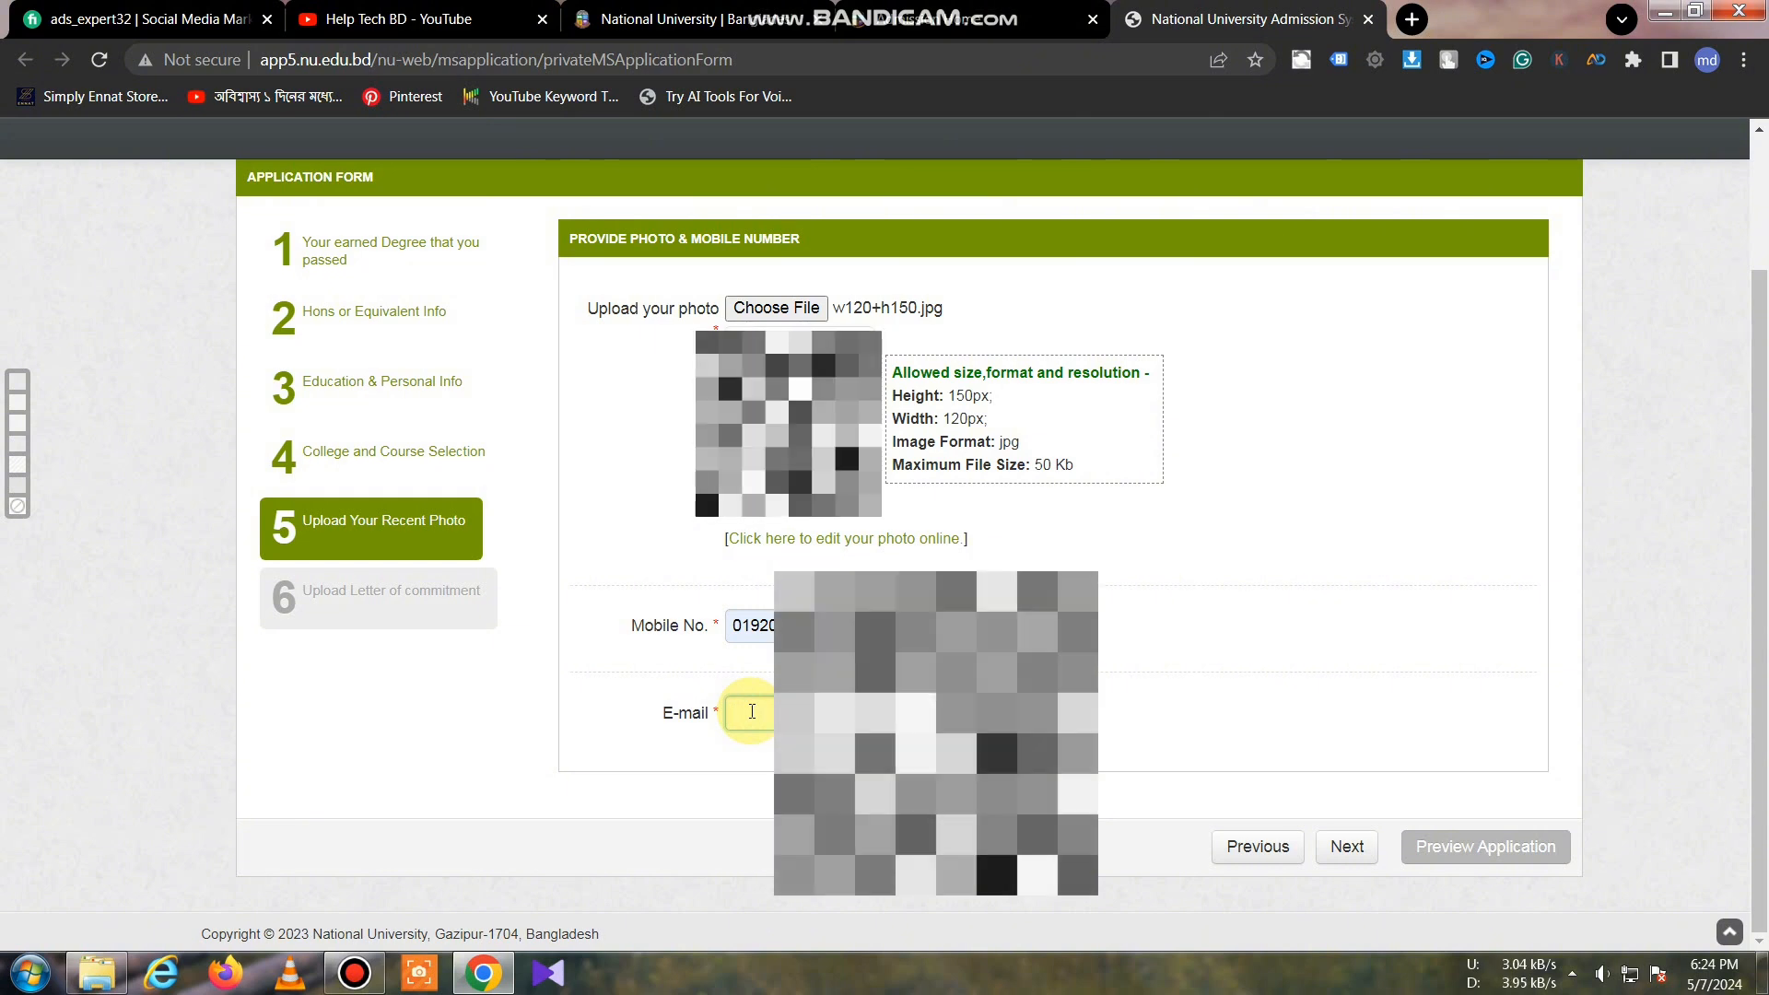
{"action": "type", "text": "s"}
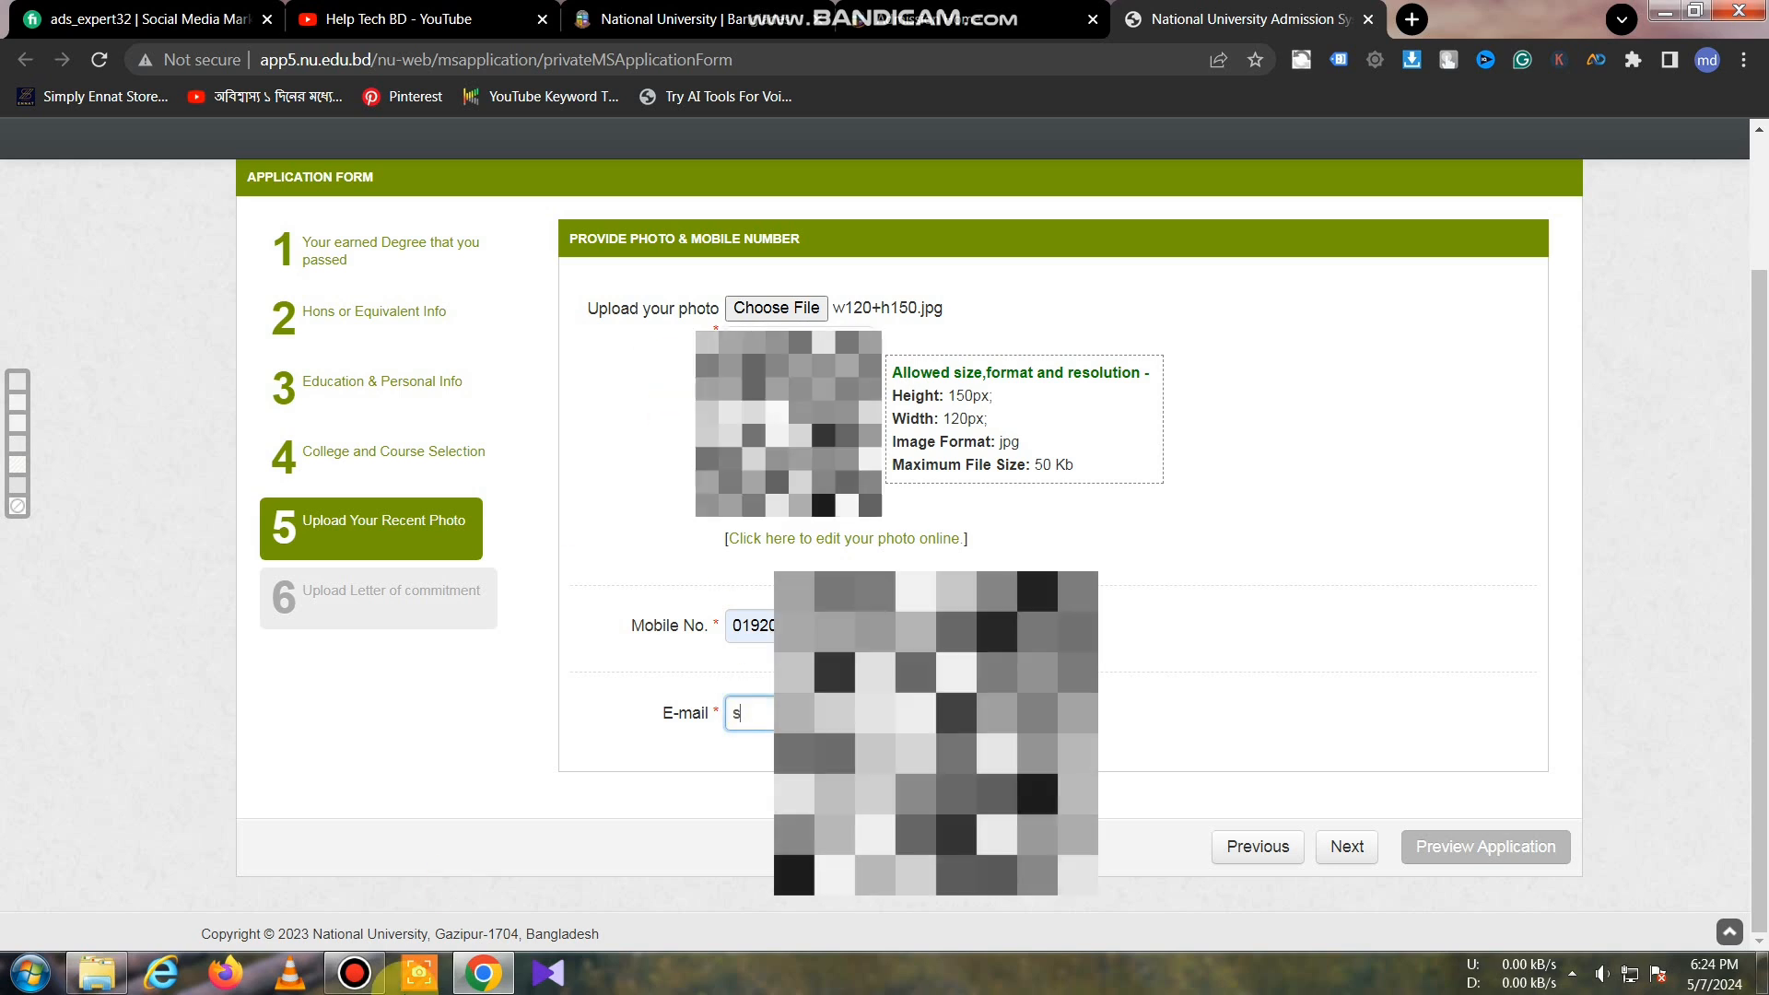
{"action": "left_click", "coordinate": [352, 974]}
{"action": "left_click", "coordinate": [1034, 347]}
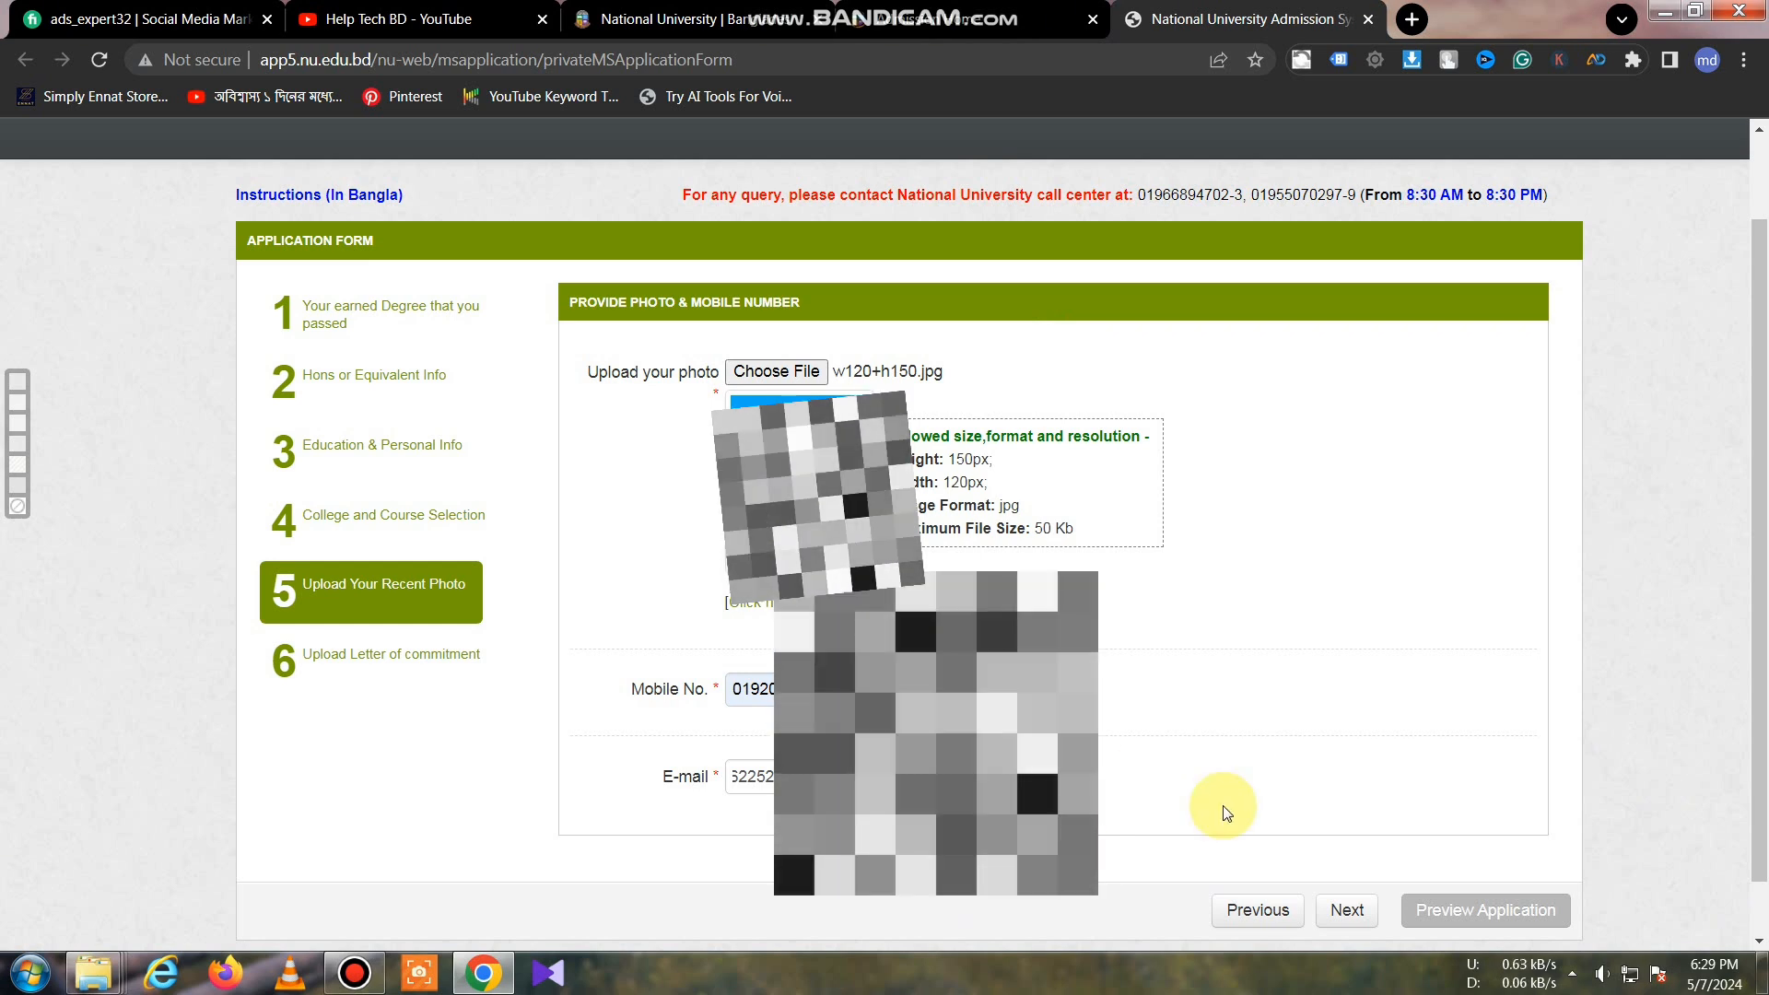
Step: Move on to step 6, Upload Letter of commitment
{"action": "left_click", "coordinate": [1353, 910]}
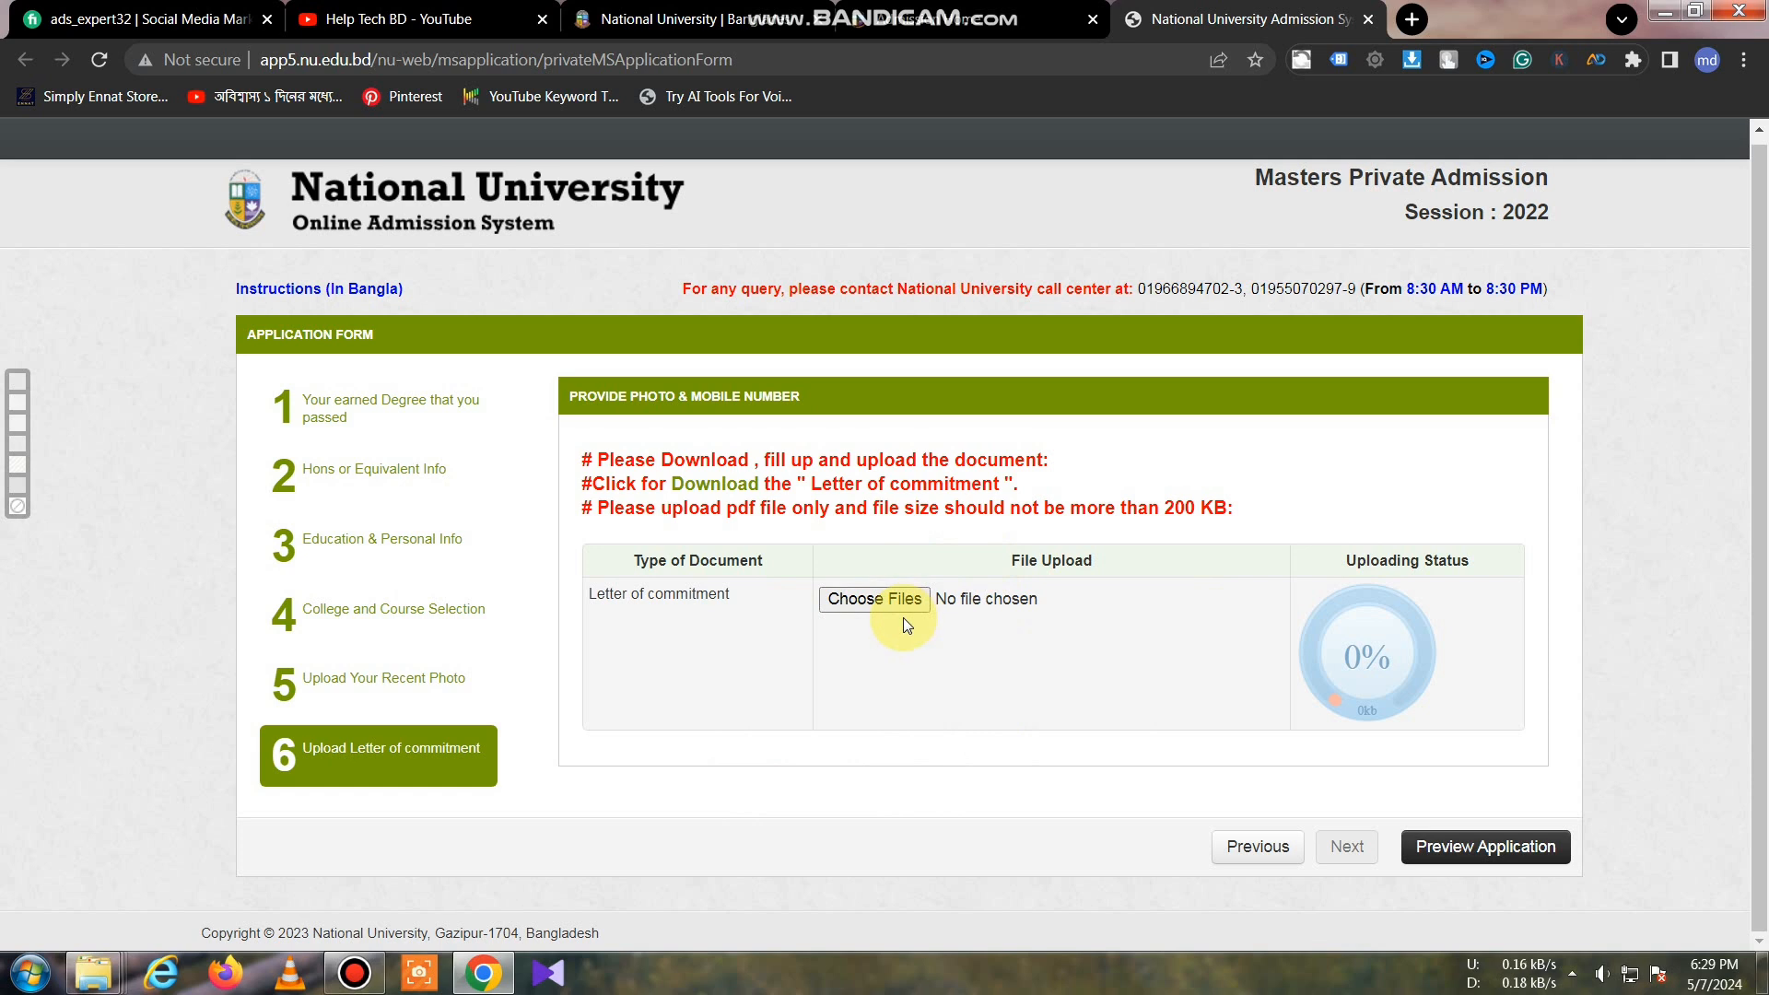
Step: Glance at the Help Tech BD YouTube tab, then return to the form's commitment-letter upload step
{"action": "left_click", "coordinate": [415, 18]}
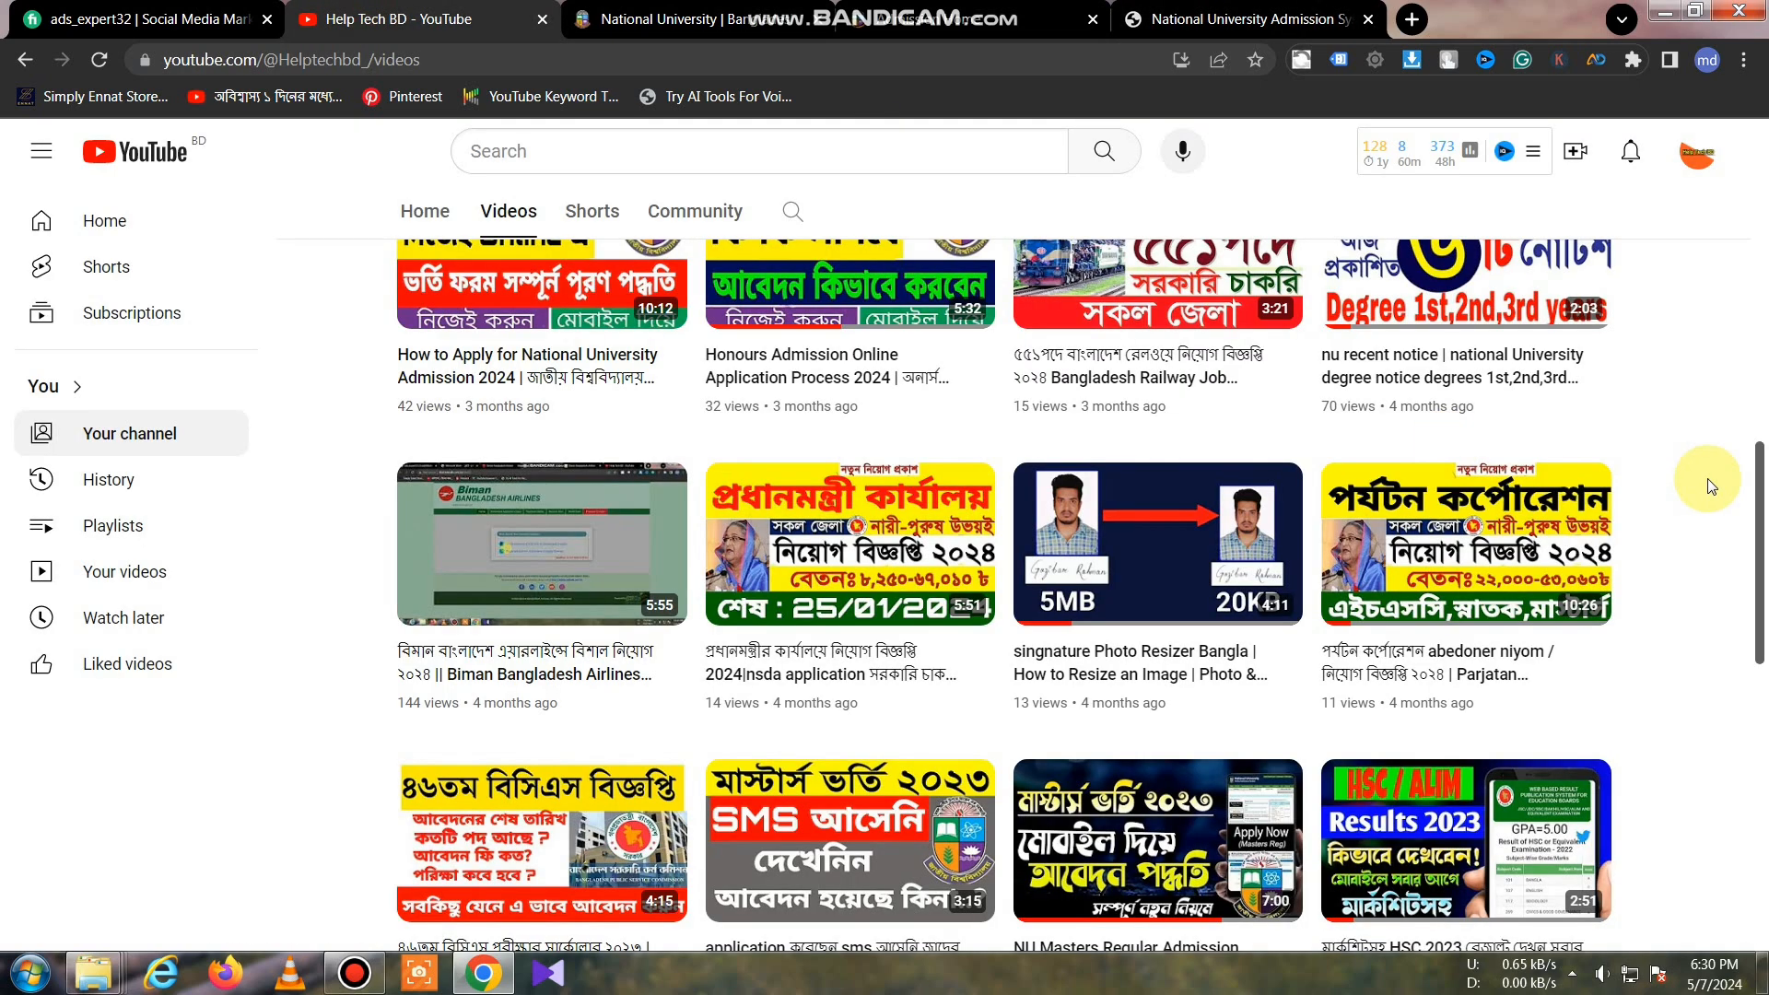
{"action": "left_click_drag", "start_coordinate": [1762, 513], "coordinate": [1762, 701]}
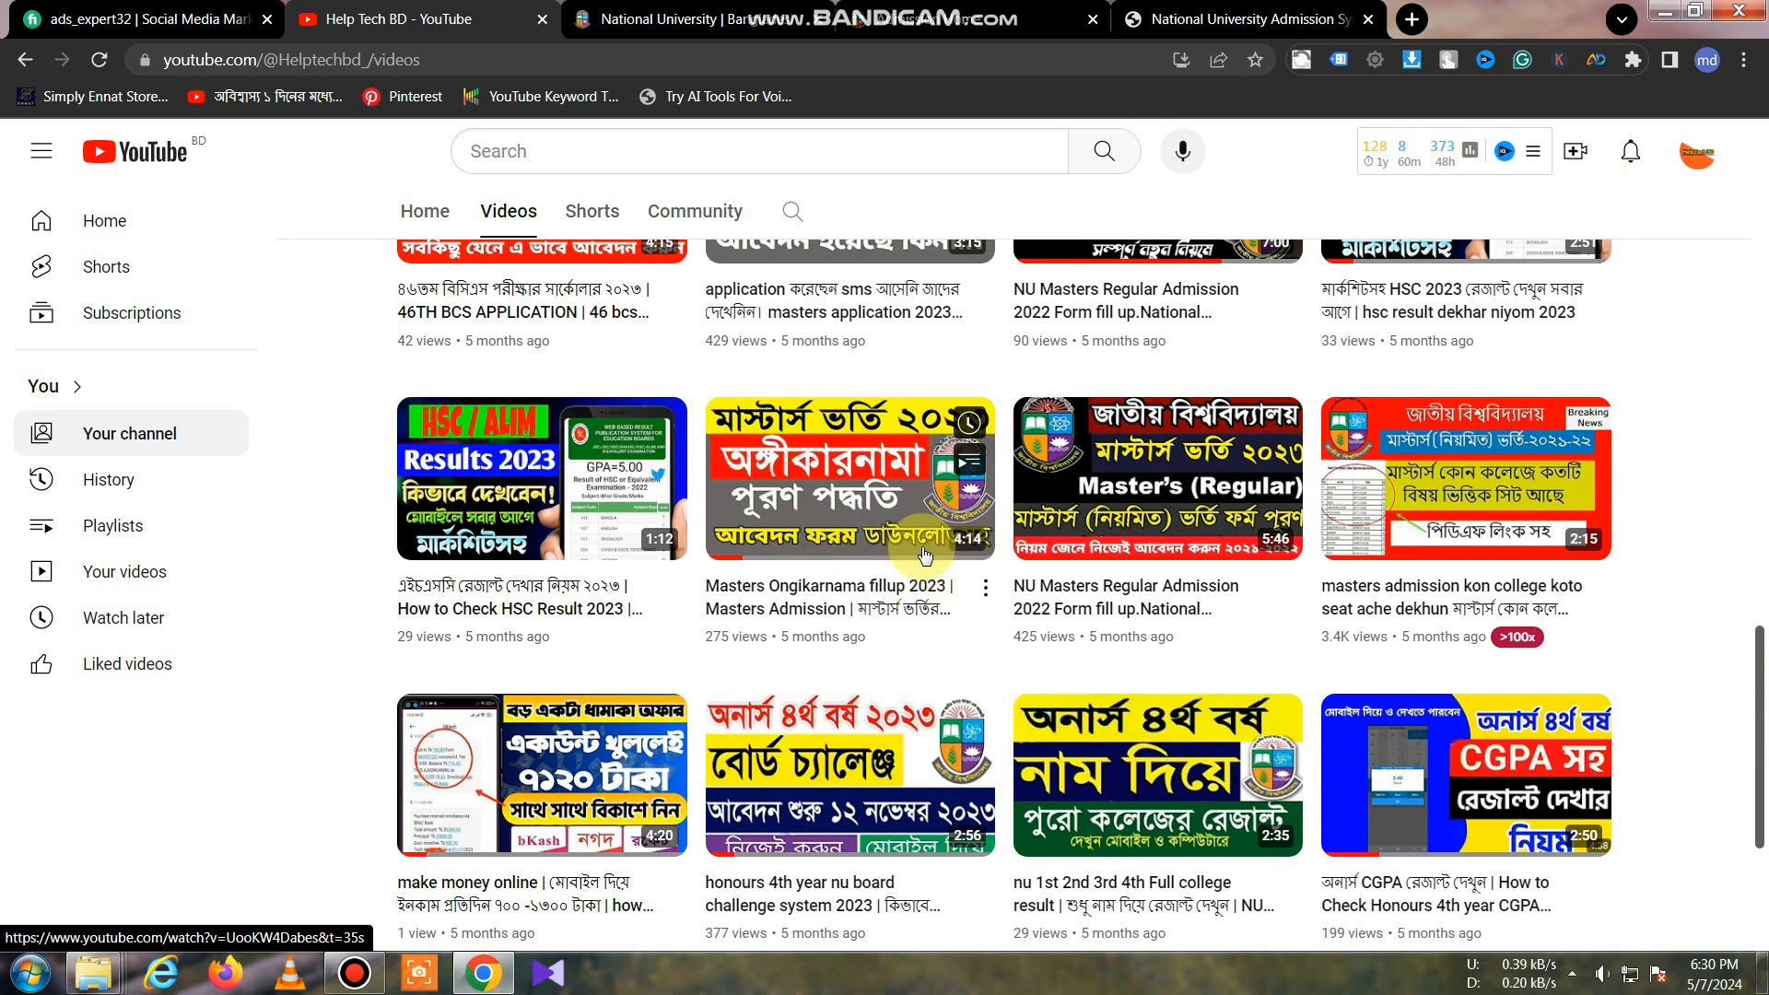
{"action": "left_click", "coordinate": [1278, 9]}
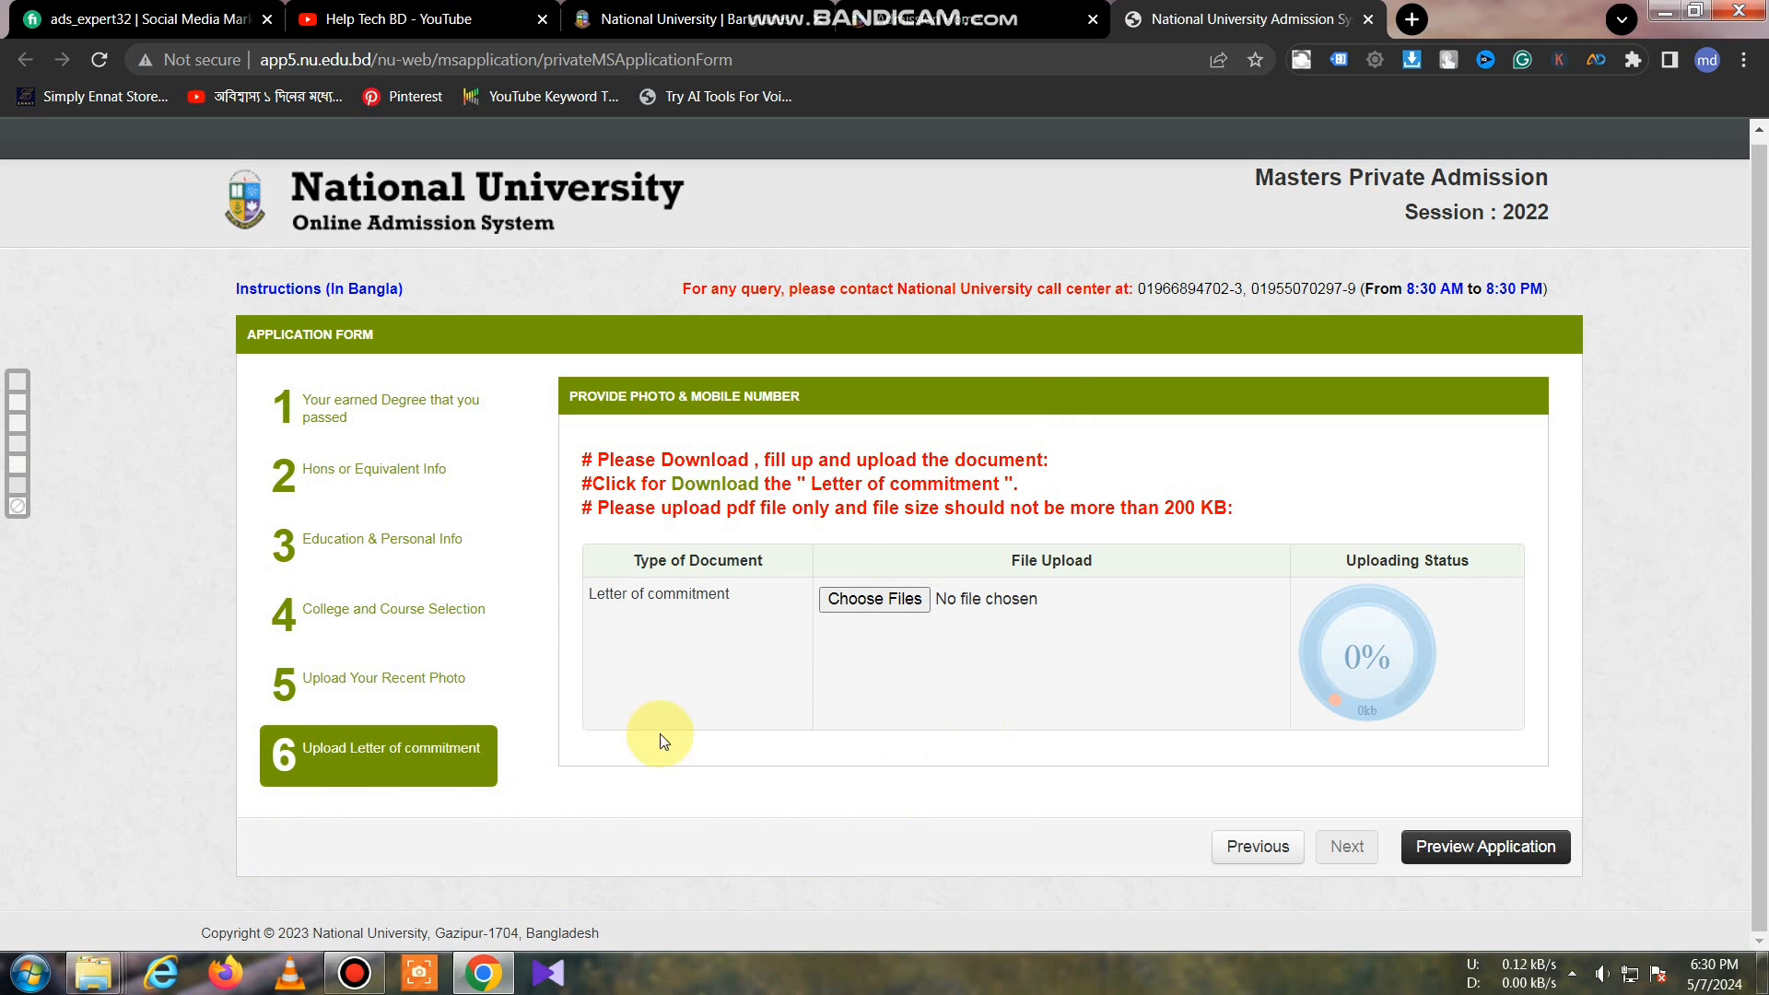
Step: Check the file size of Angikar copy_compressed.pdf and upload it as the letter of commitment
{"action": "left_click", "coordinate": [875, 600]}
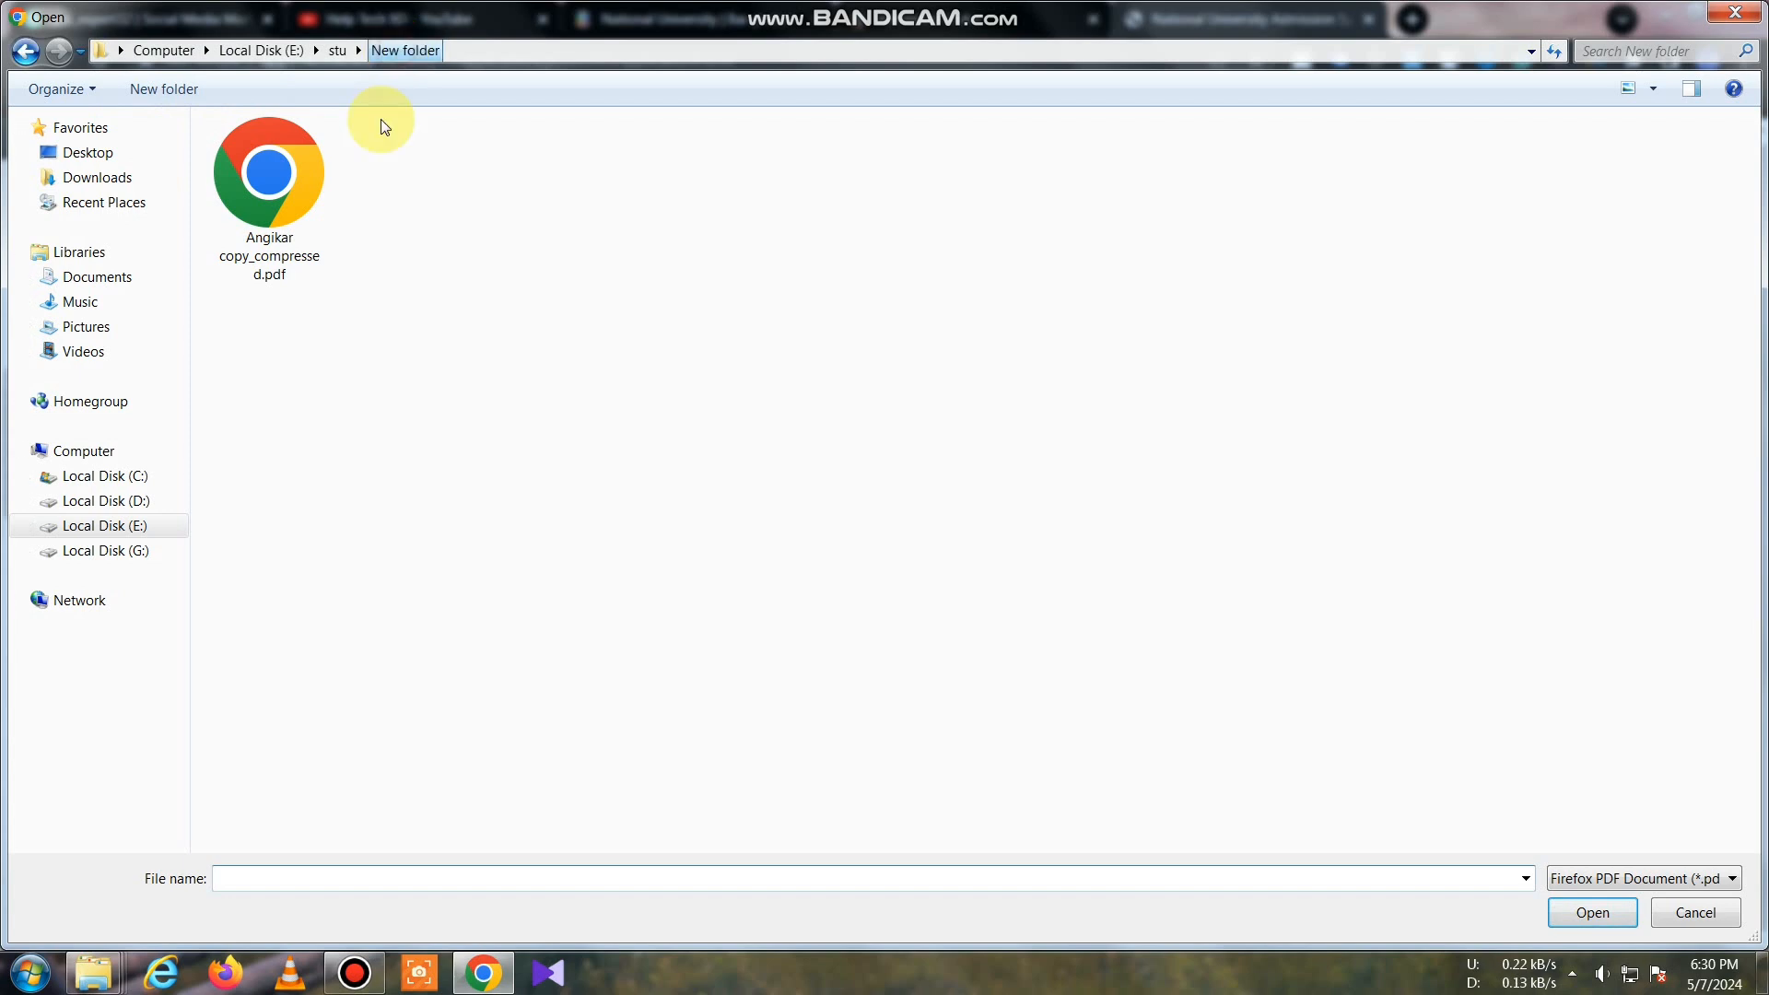
{"action": "left_click", "coordinate": [268, 180]}
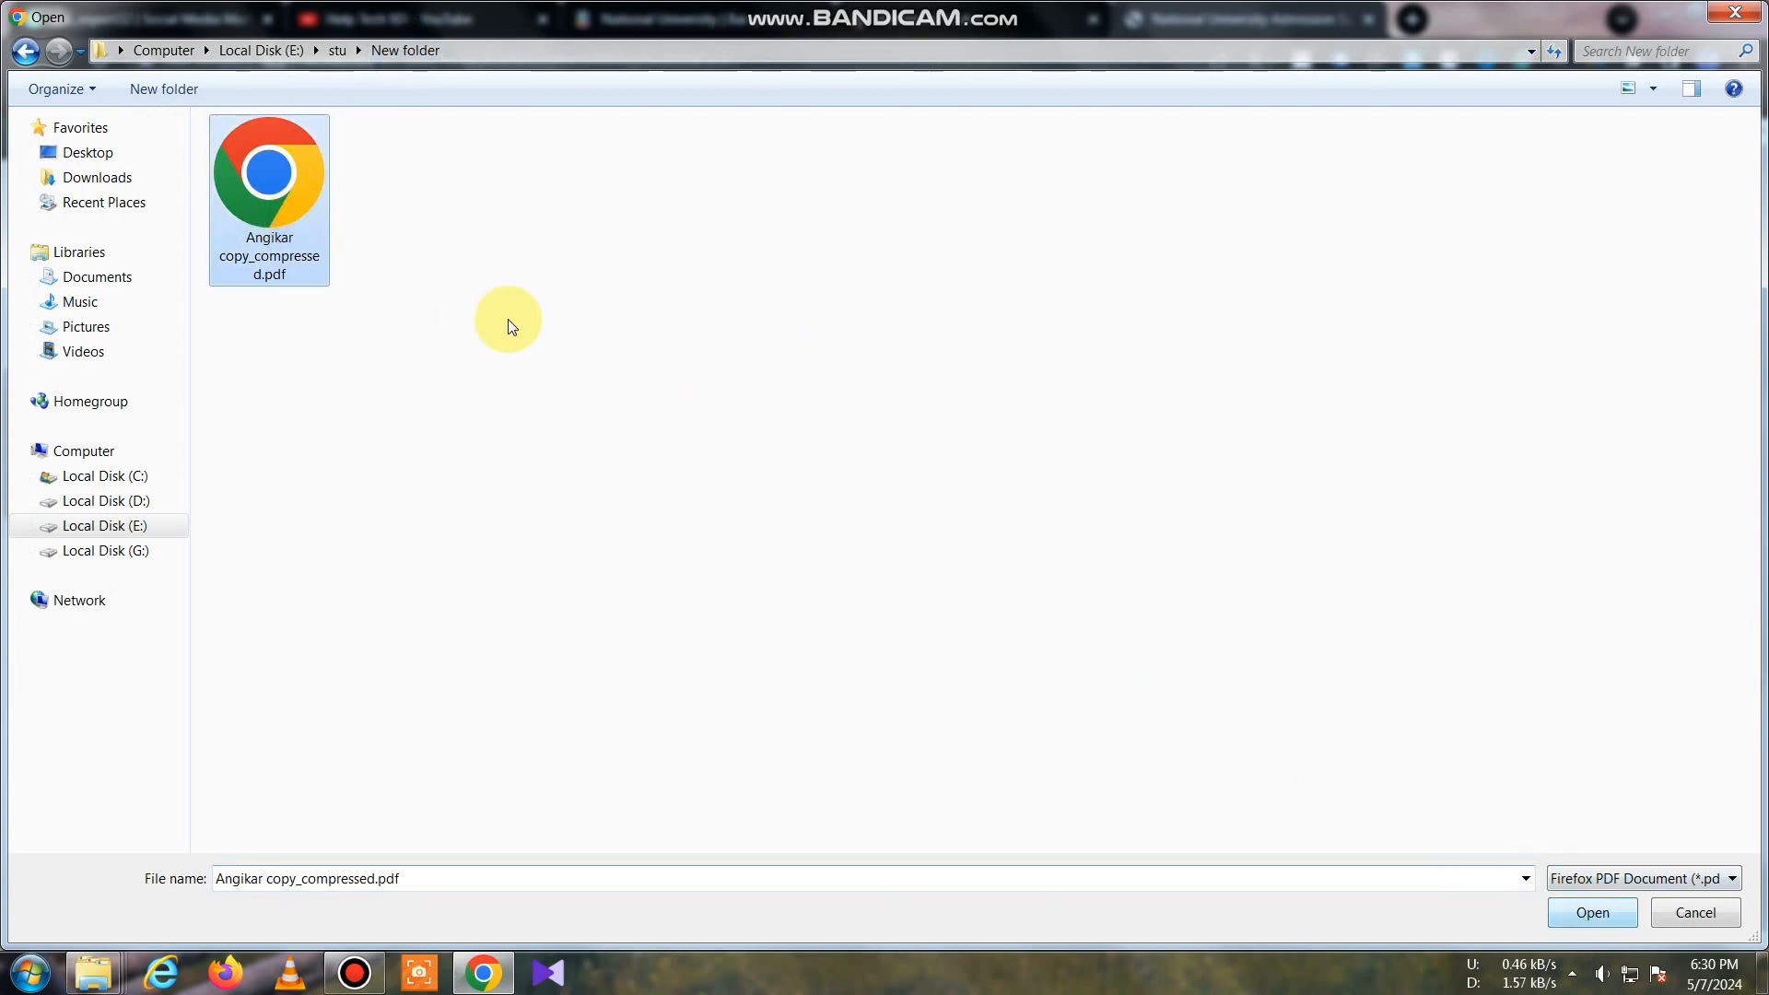
{"action": "right_click", "coordinate": [292, 243]}
{"action": "left_click", "coordinate": [402, 611]}
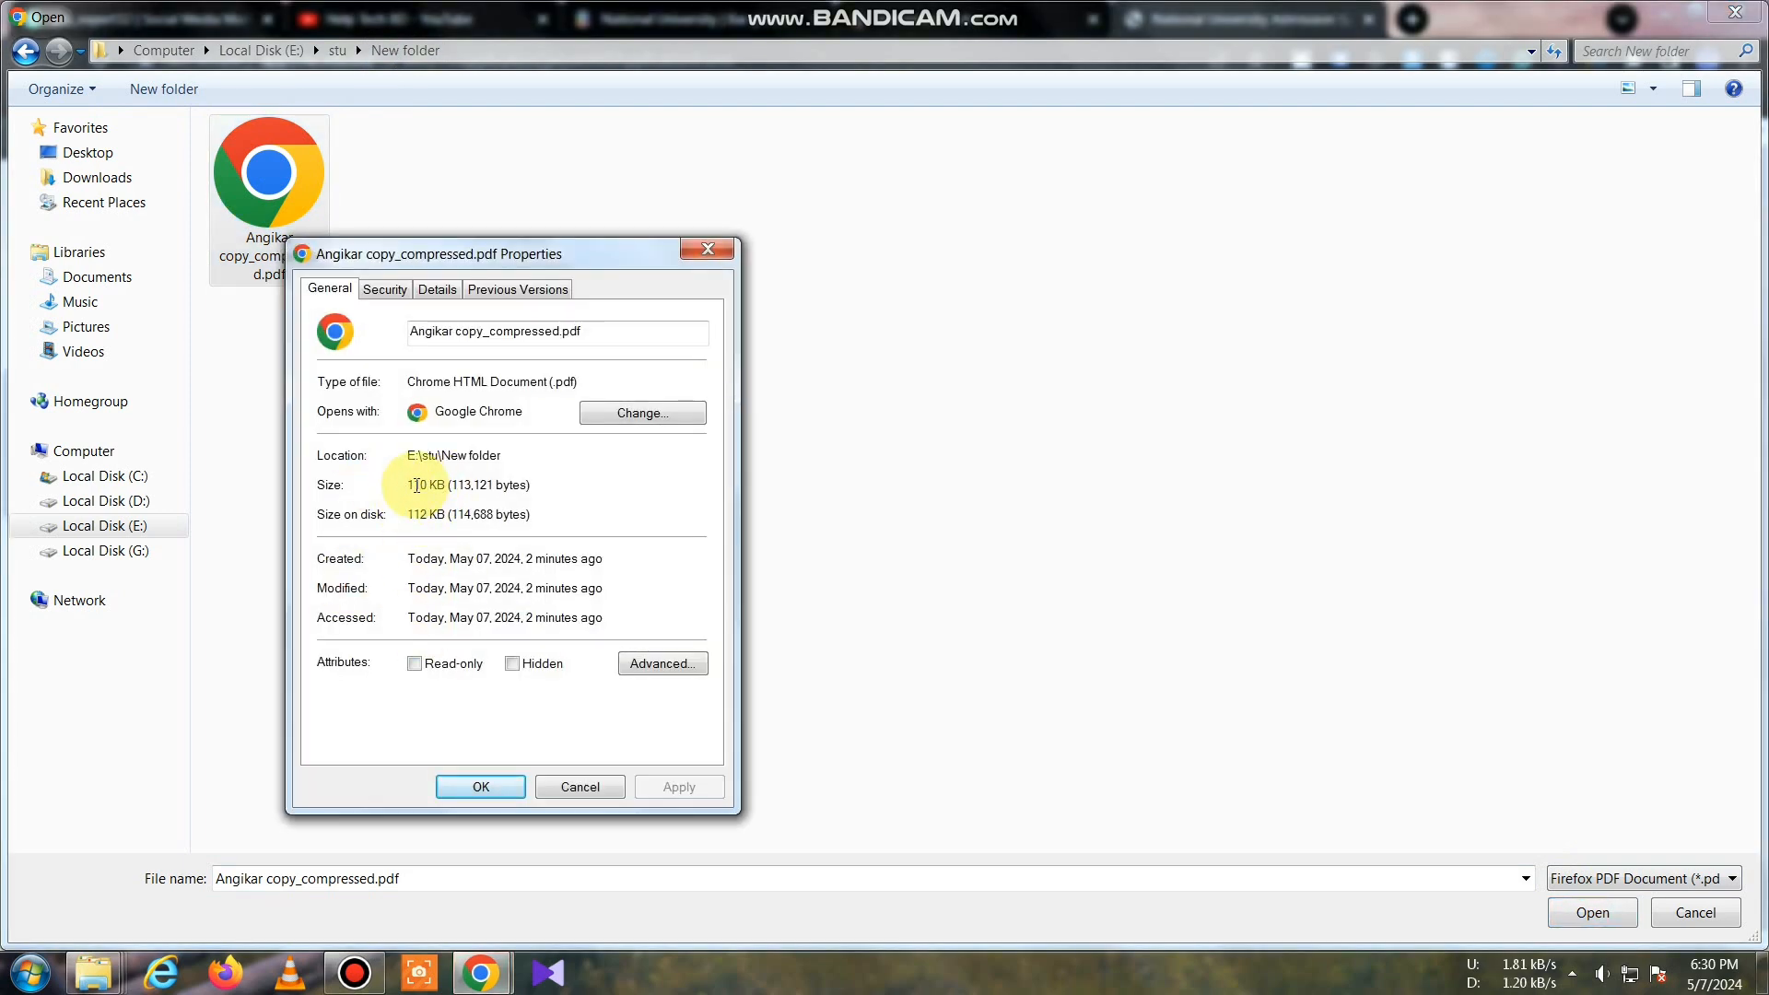
{"action": "left_click", "coordinate": [726, 248]}
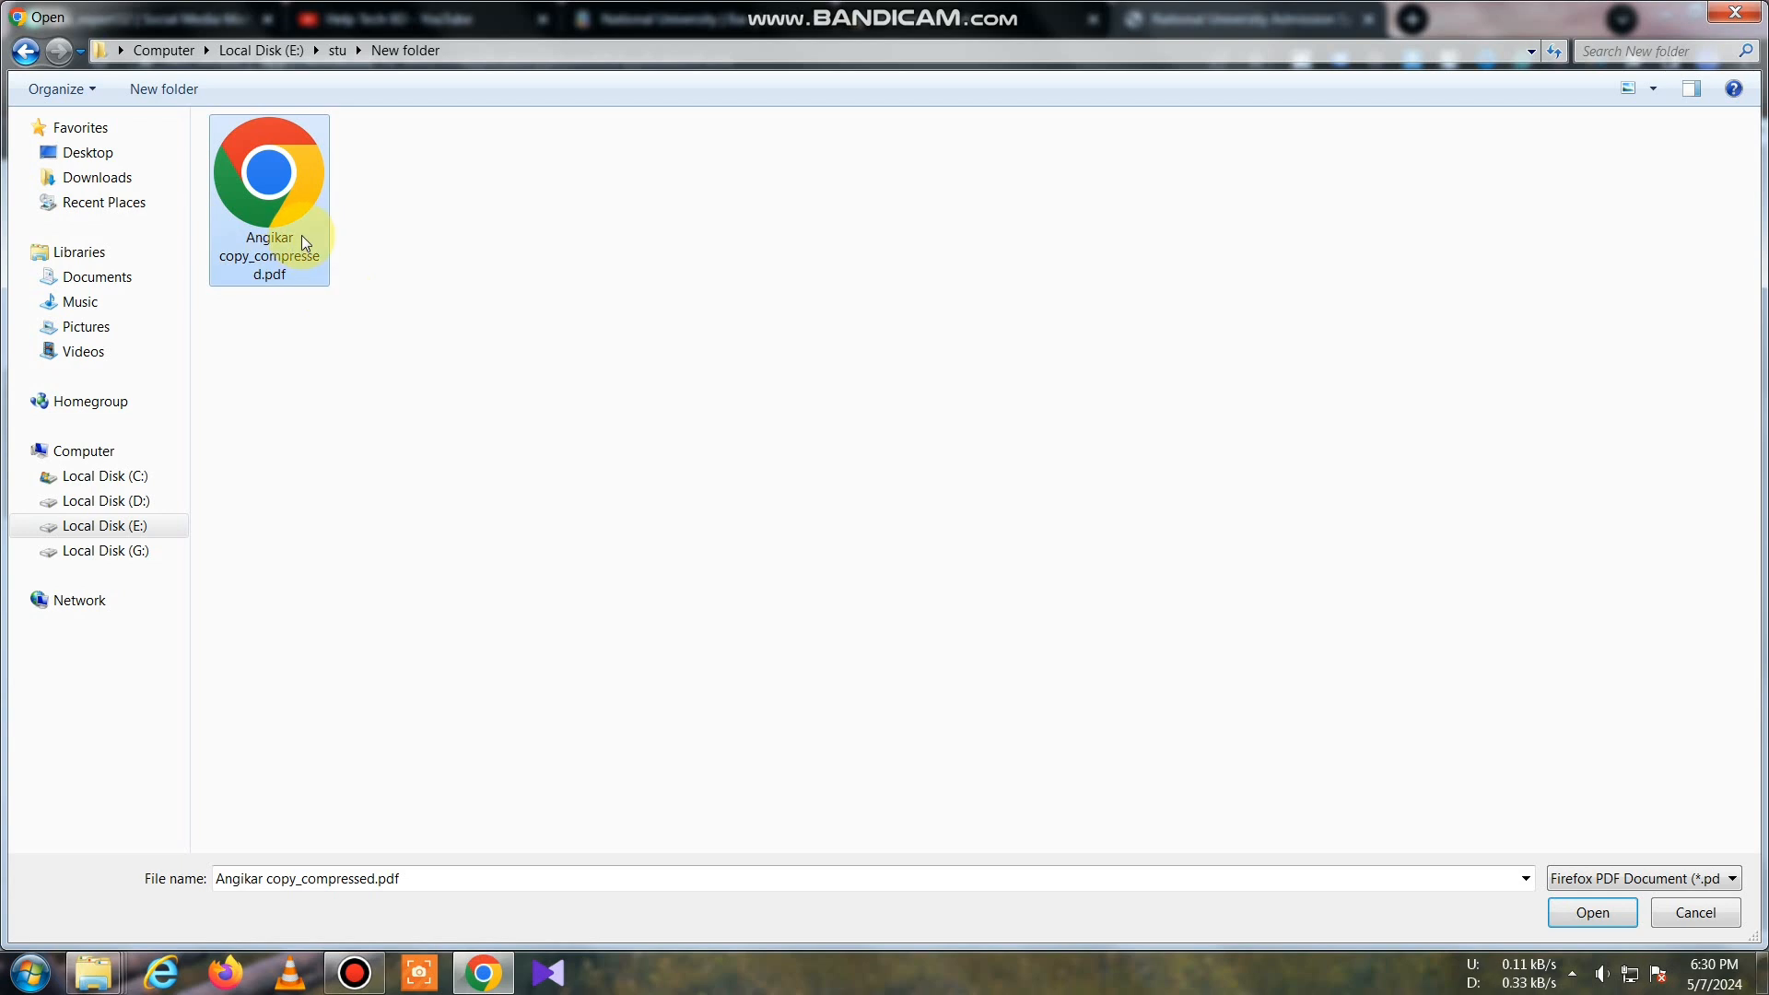
{"action": "left_click", "coordinate": [1594, 913]}
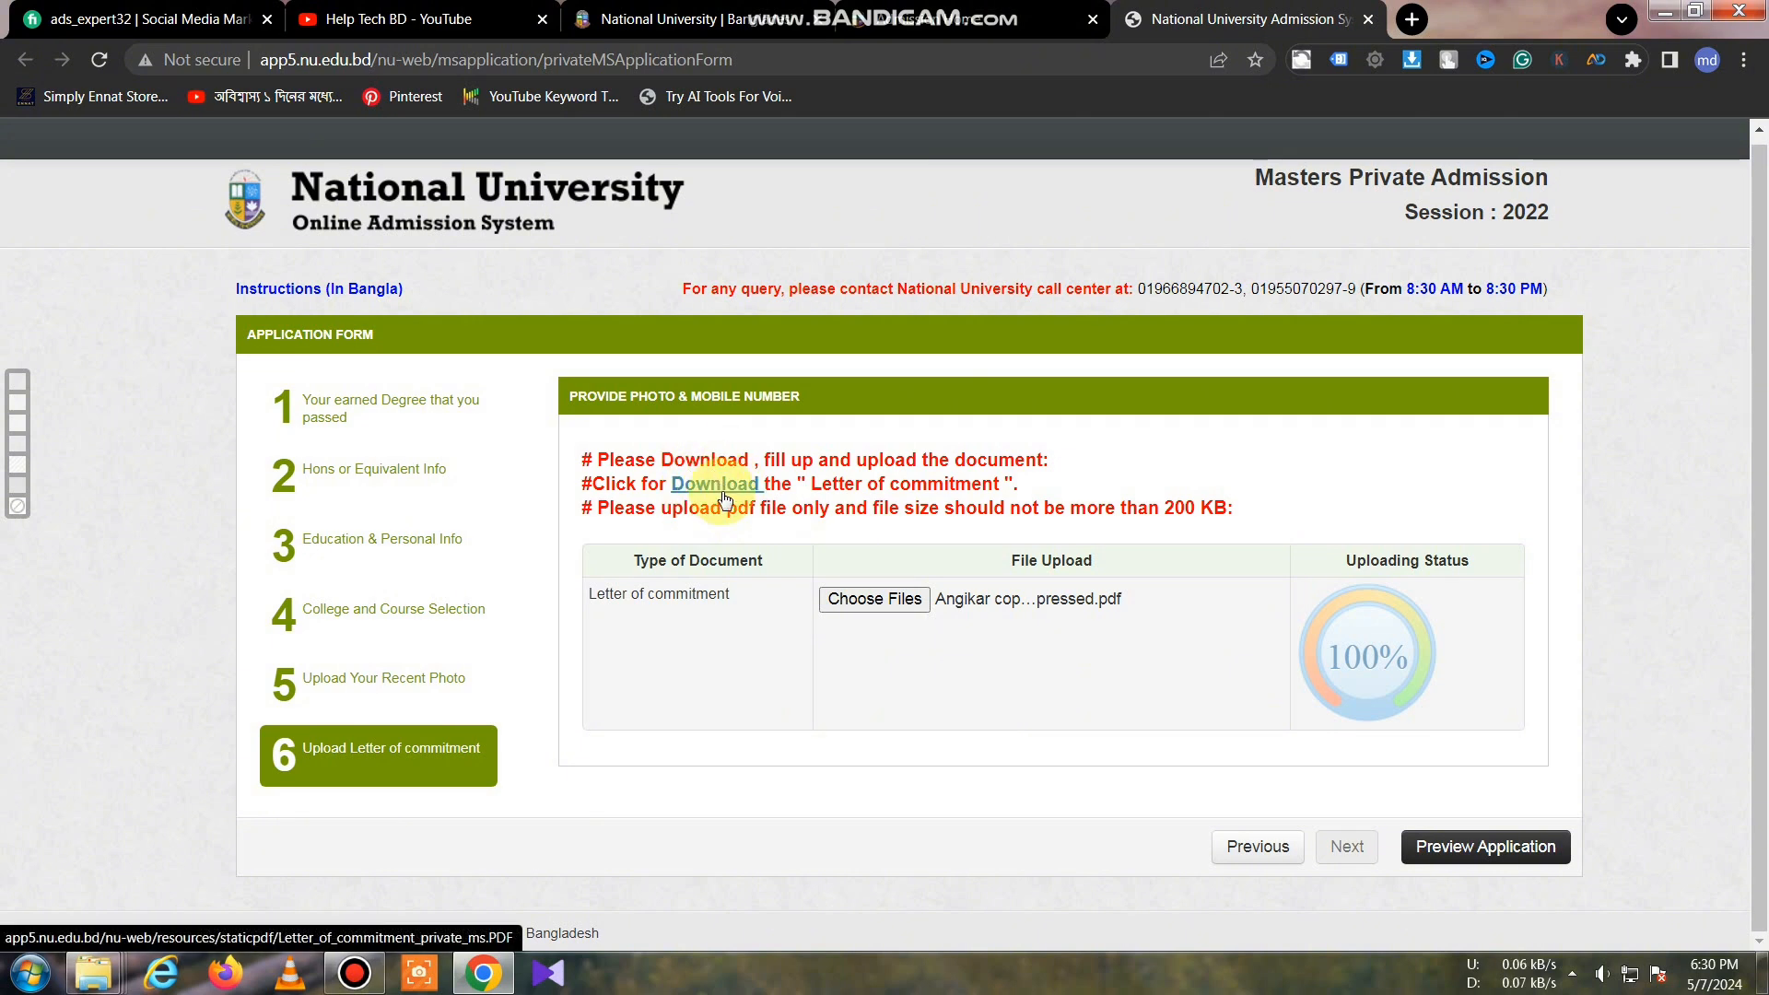
{"action": "left_click", "coordinate": [725, 495]}
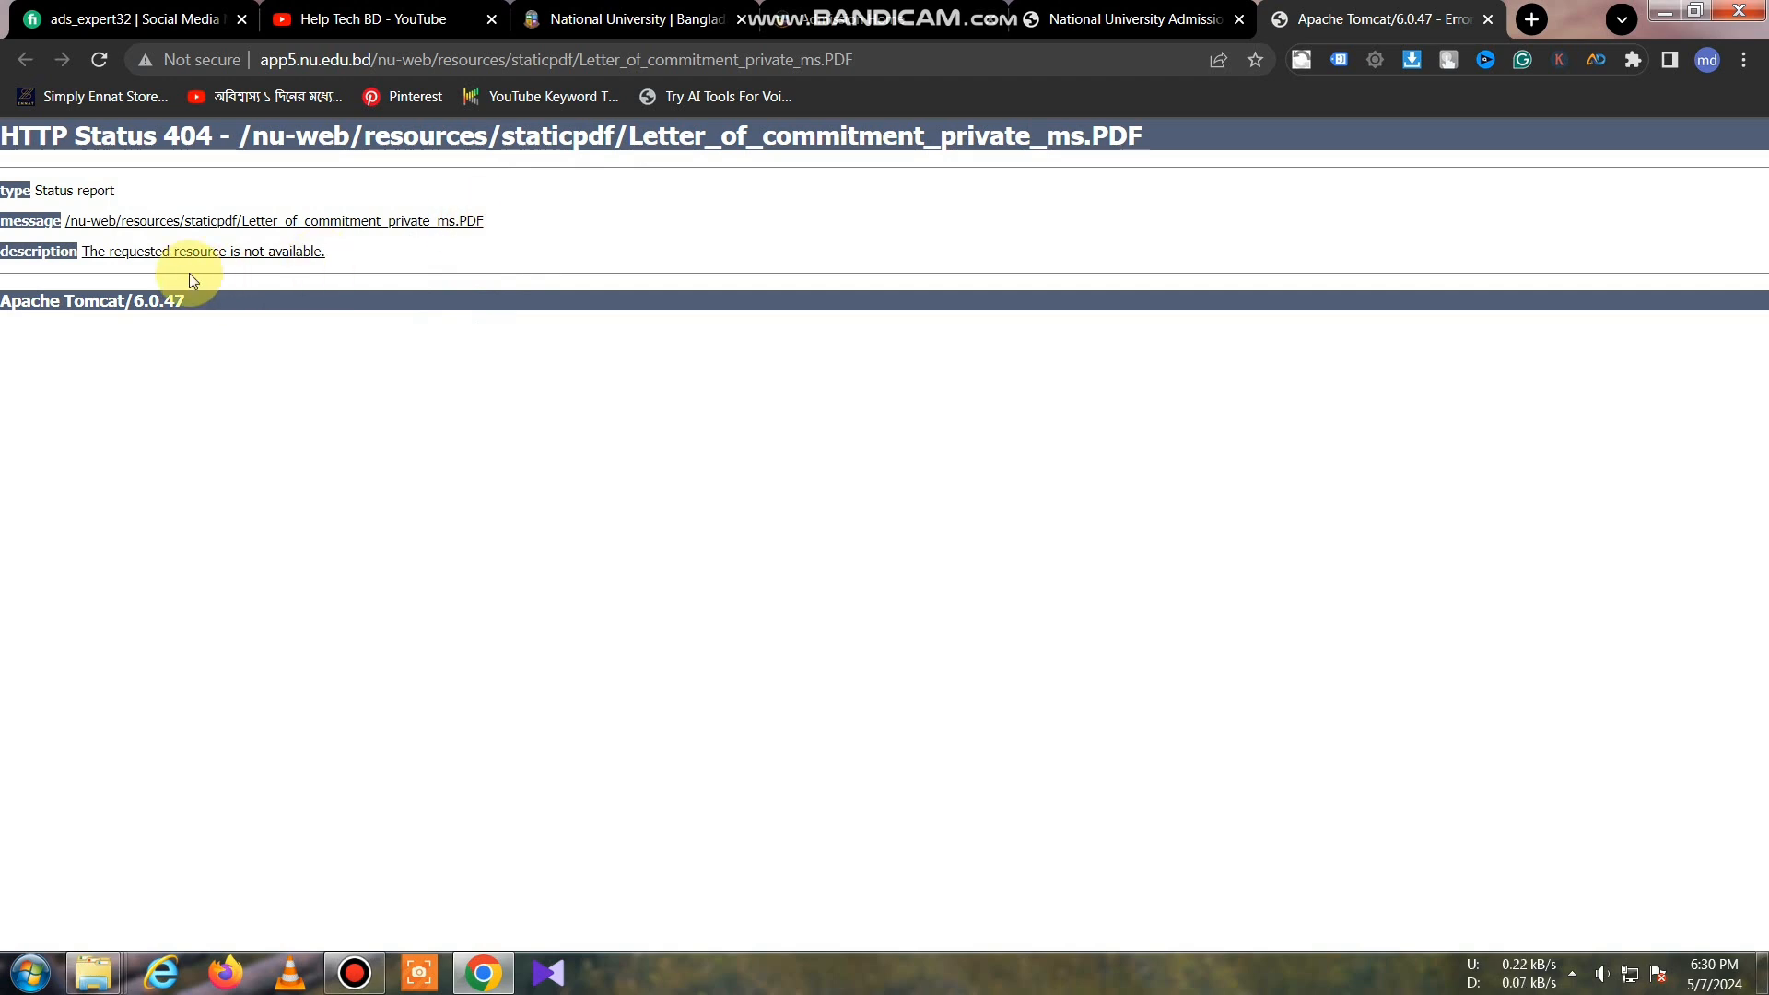
{"action": "left_click", "coordinate": [1488, 18]}
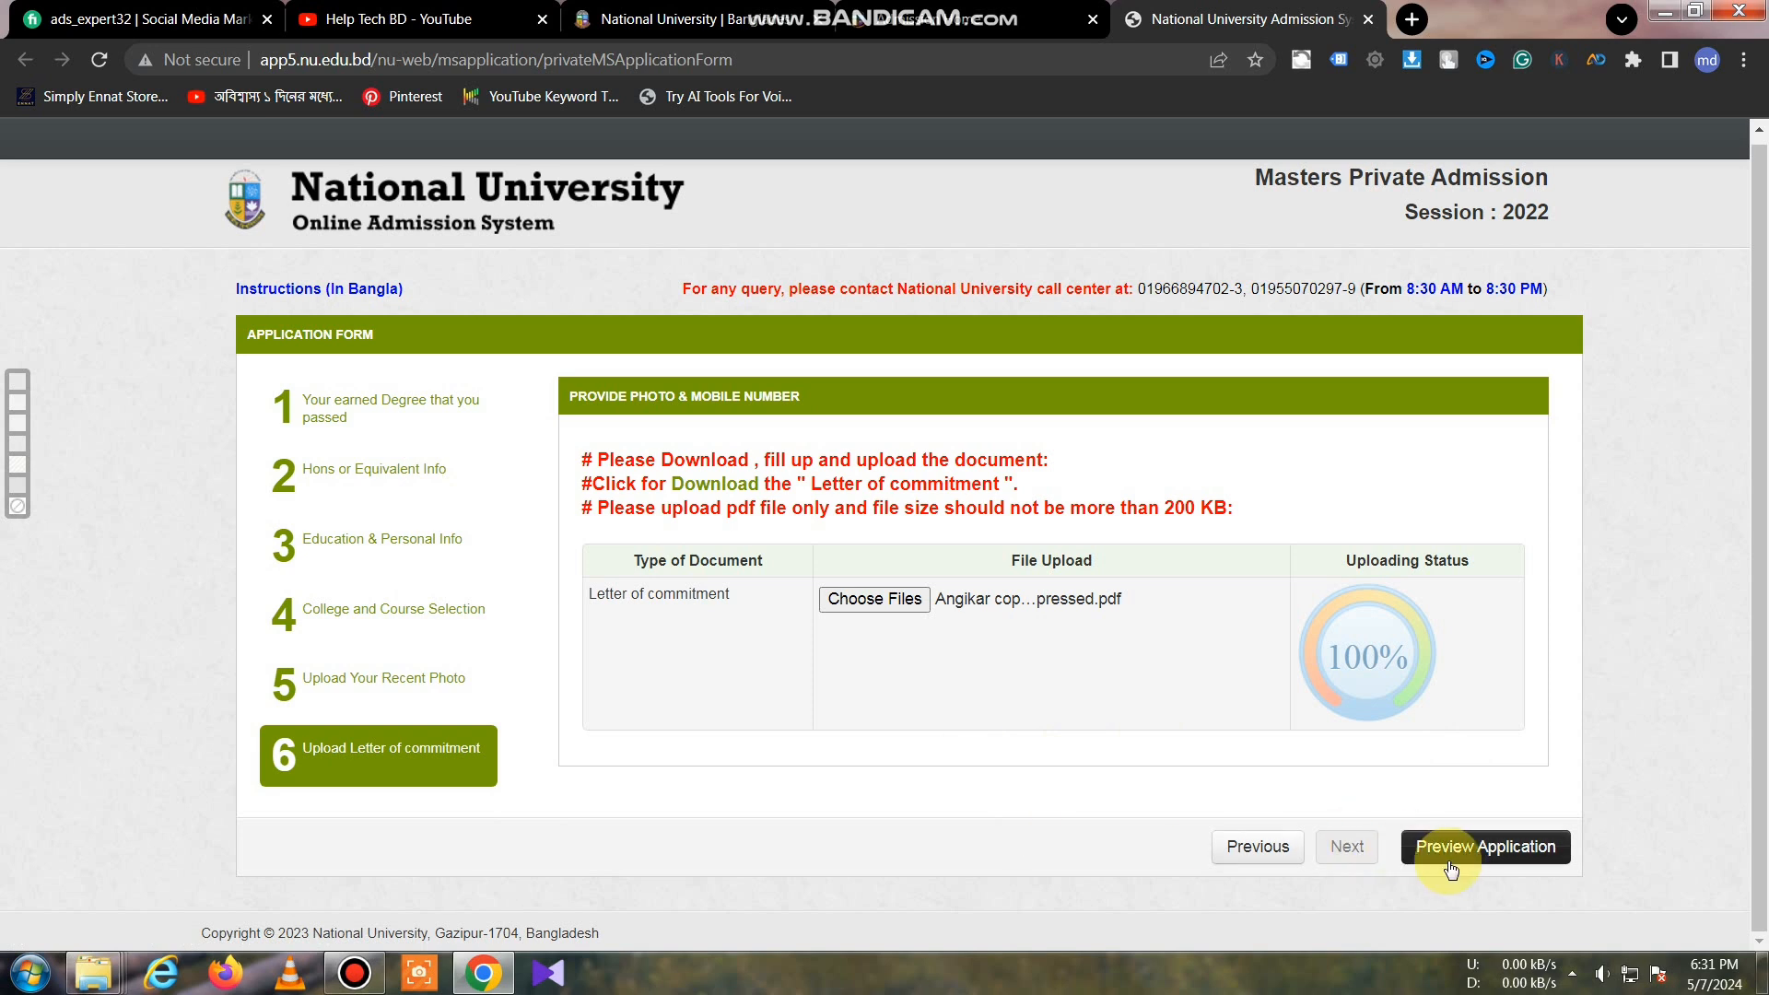
Step: Preview the filled Masters private application and scroll through it before submitting
{"action": "left_click", "coordinate": [1476, 848]}
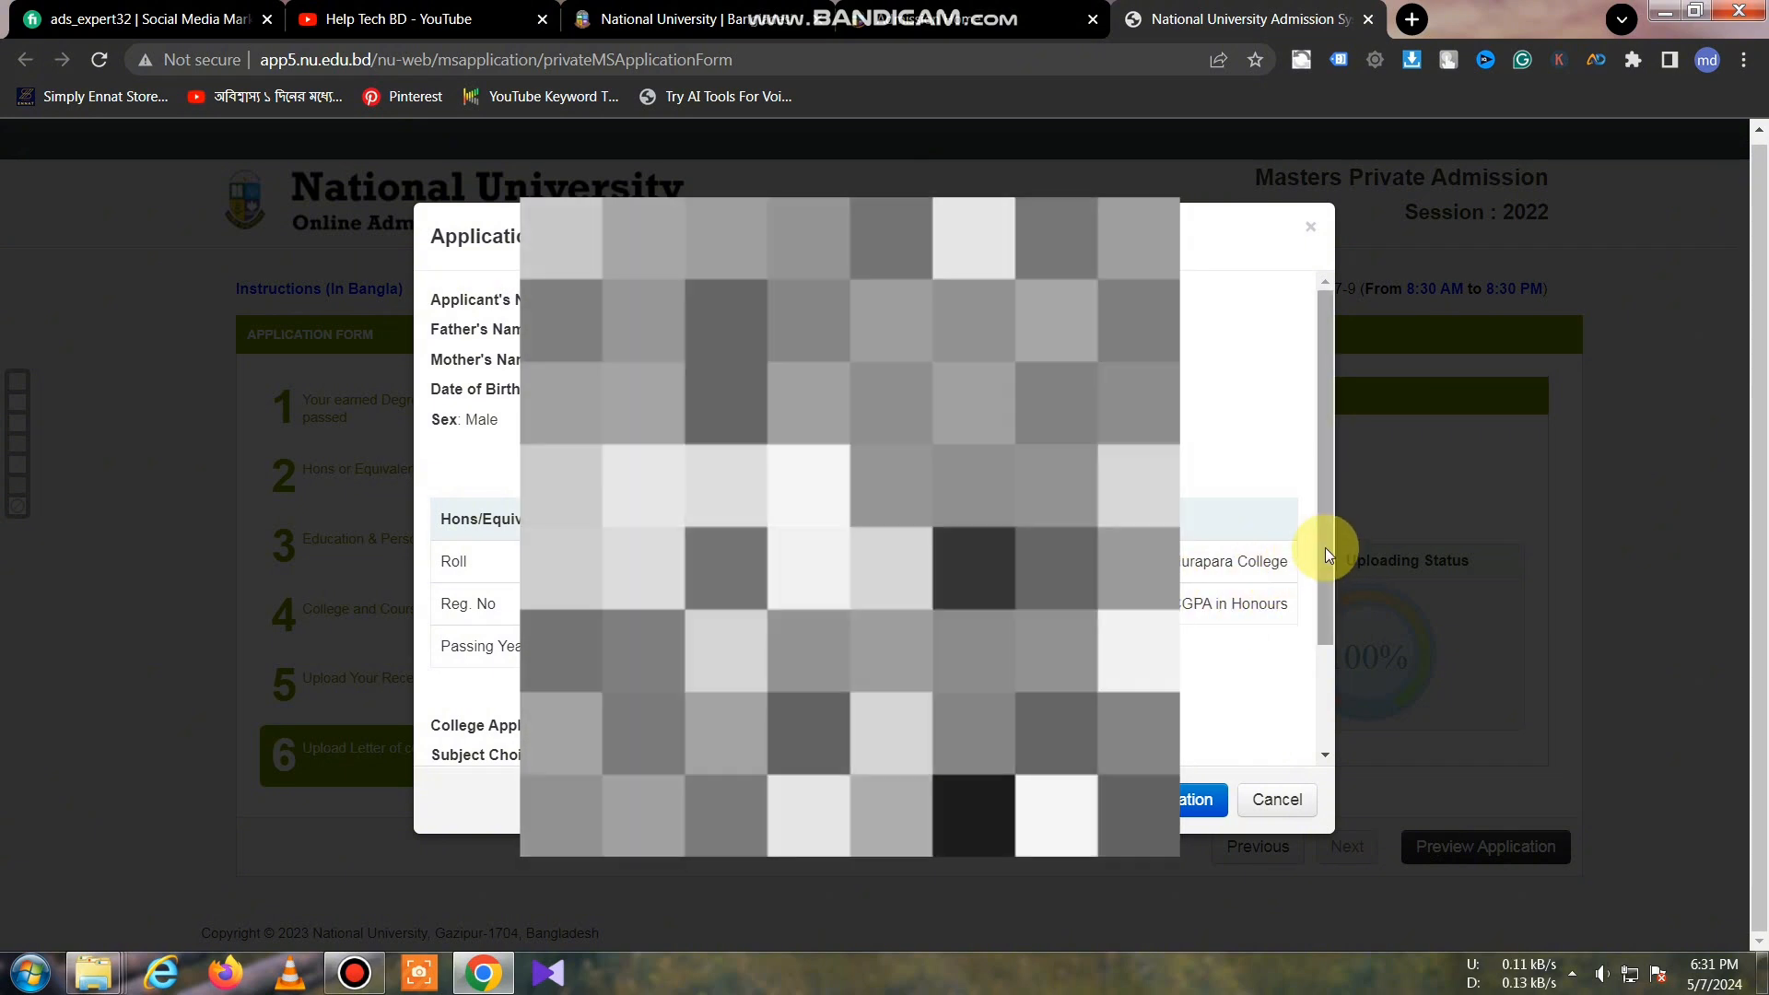
{"action": "left_click_drag", "start_coordinate": [1327, 547], "coordinate": [1325, 564]}
{"action": "left_click_drag", "start_coordinate": [1324, 577], "coordinate": [1315, 384]}
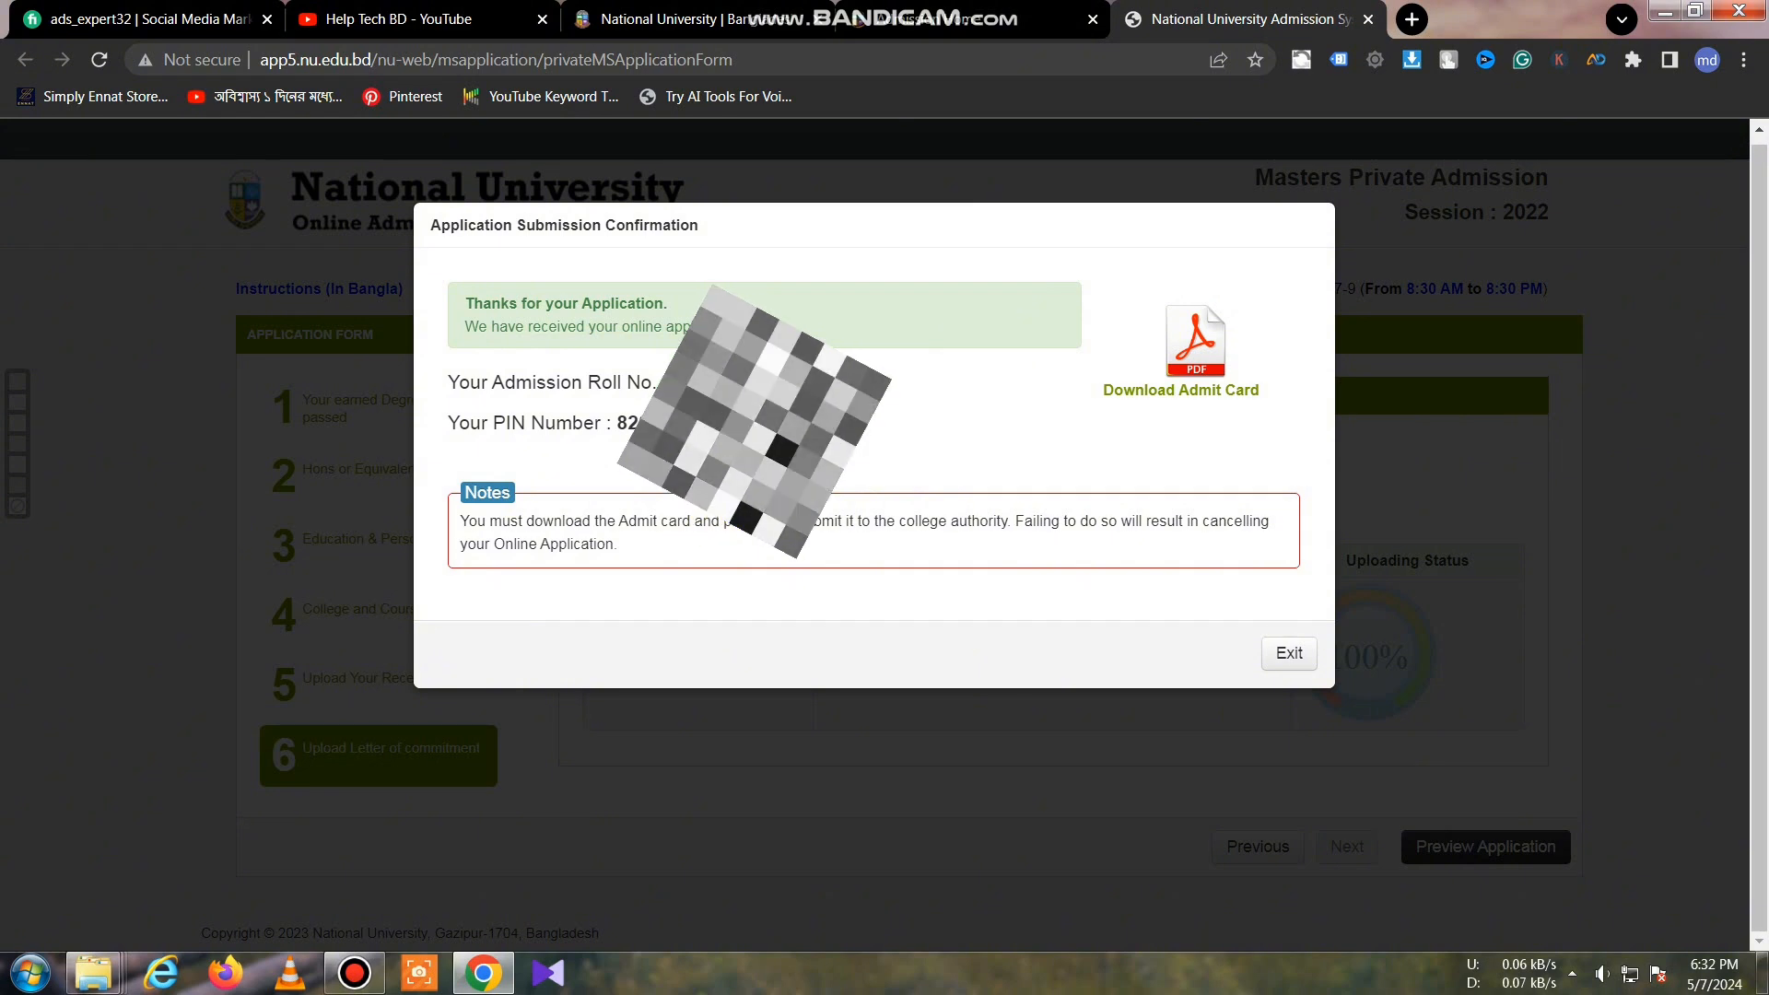
Step: Download the admit card PDF with IDM and shrink the browser window to reveal the desktop
{"action": "left_click", "coordinate": [1182, 395]}
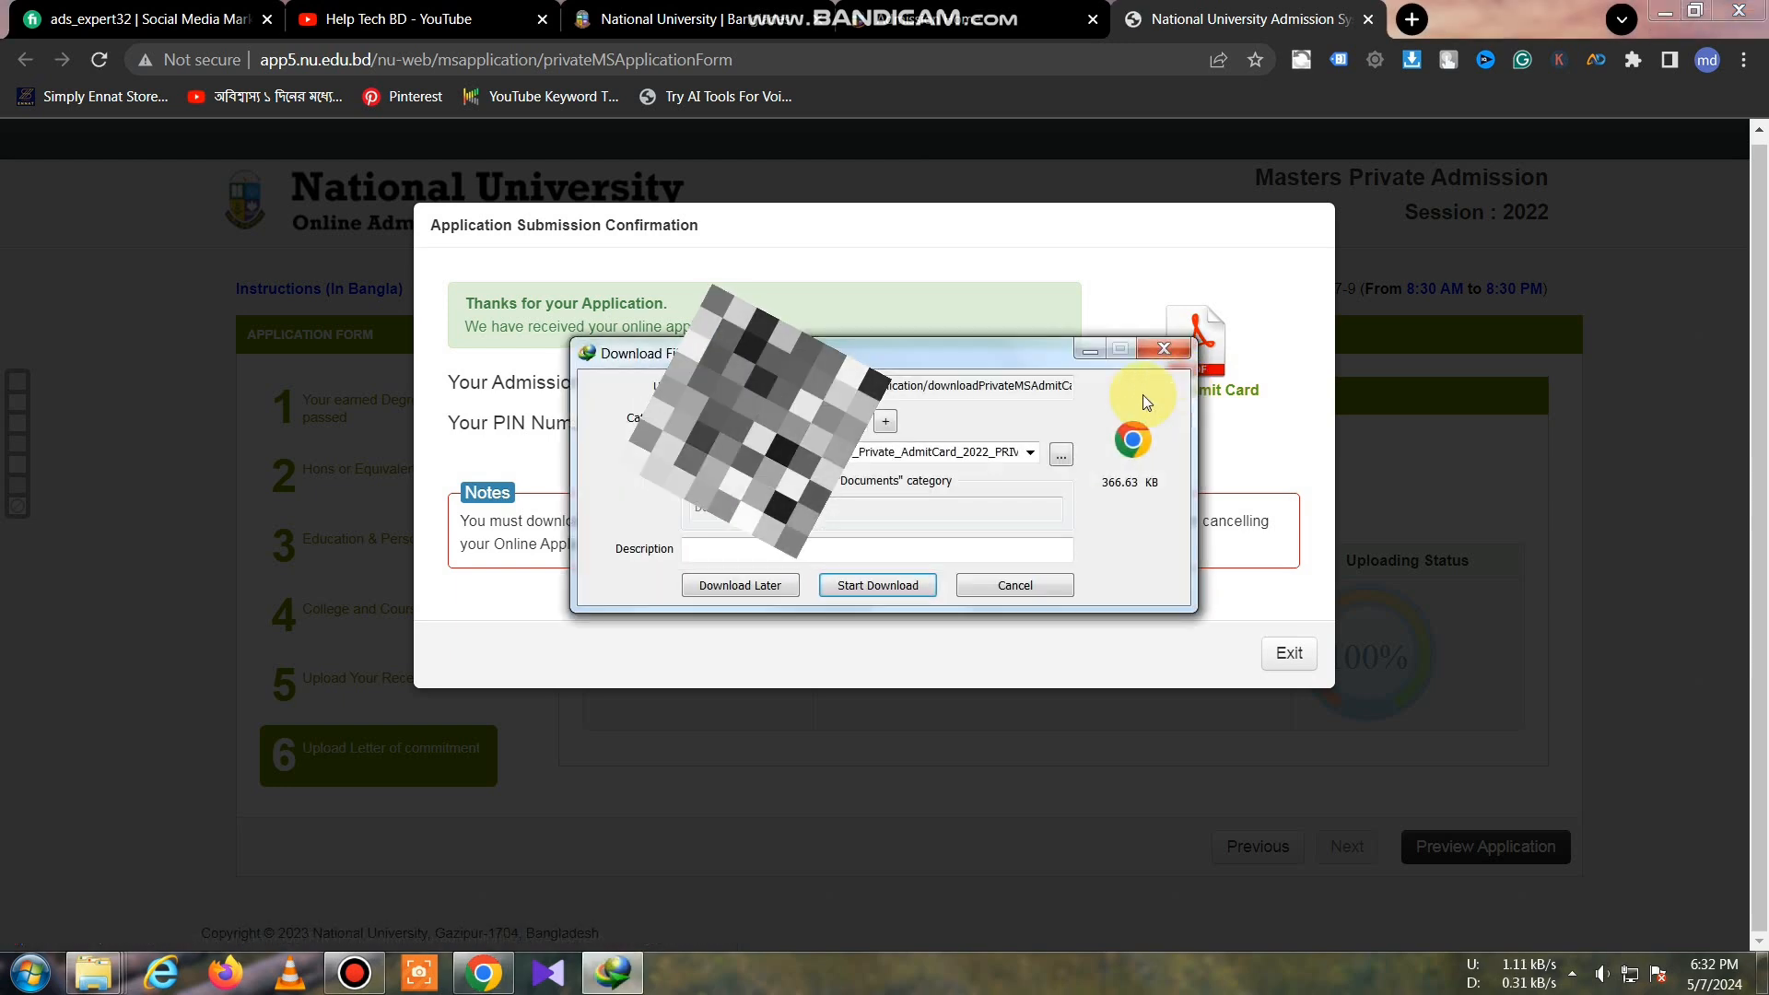
{"action": "left_click", "coordinate": [776, 584]}
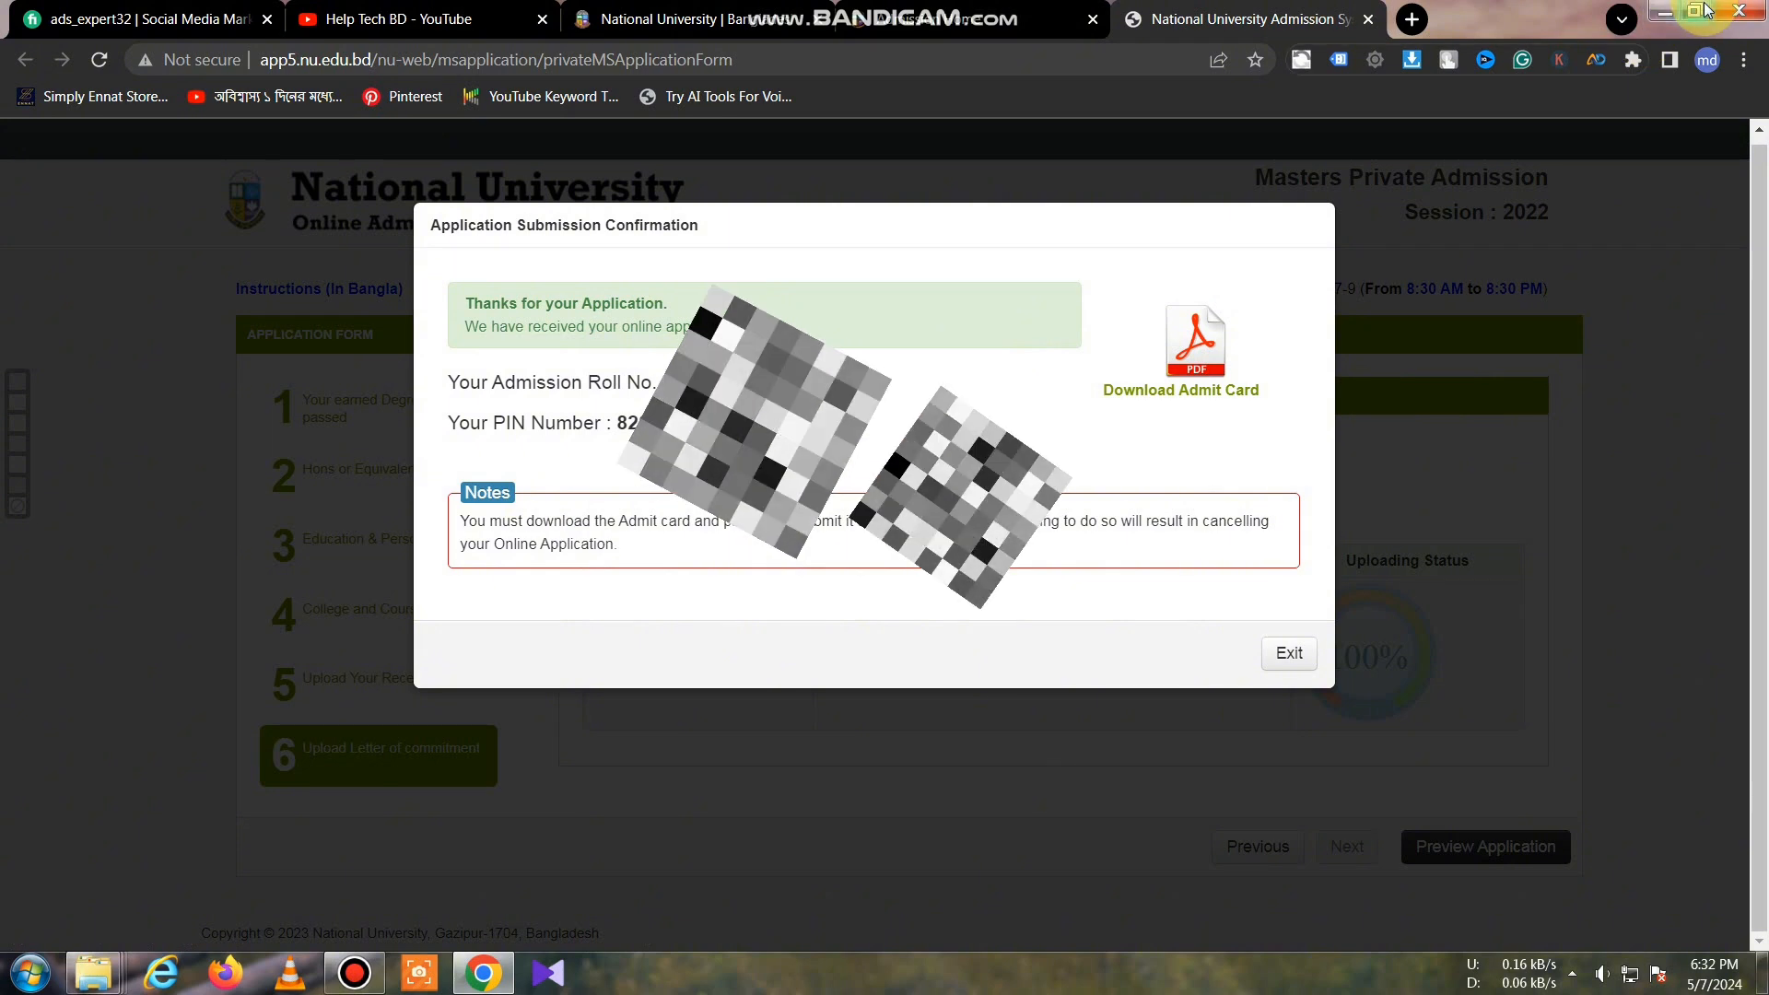
{"action": "double_click", "coordinate": [1638, 34]}
Step: Refresh the desktop, launch IDM and open the Masters_Private_AdmitCard PDF from File Properties
{"action": "right_click", "coordinate": [310, 300]}
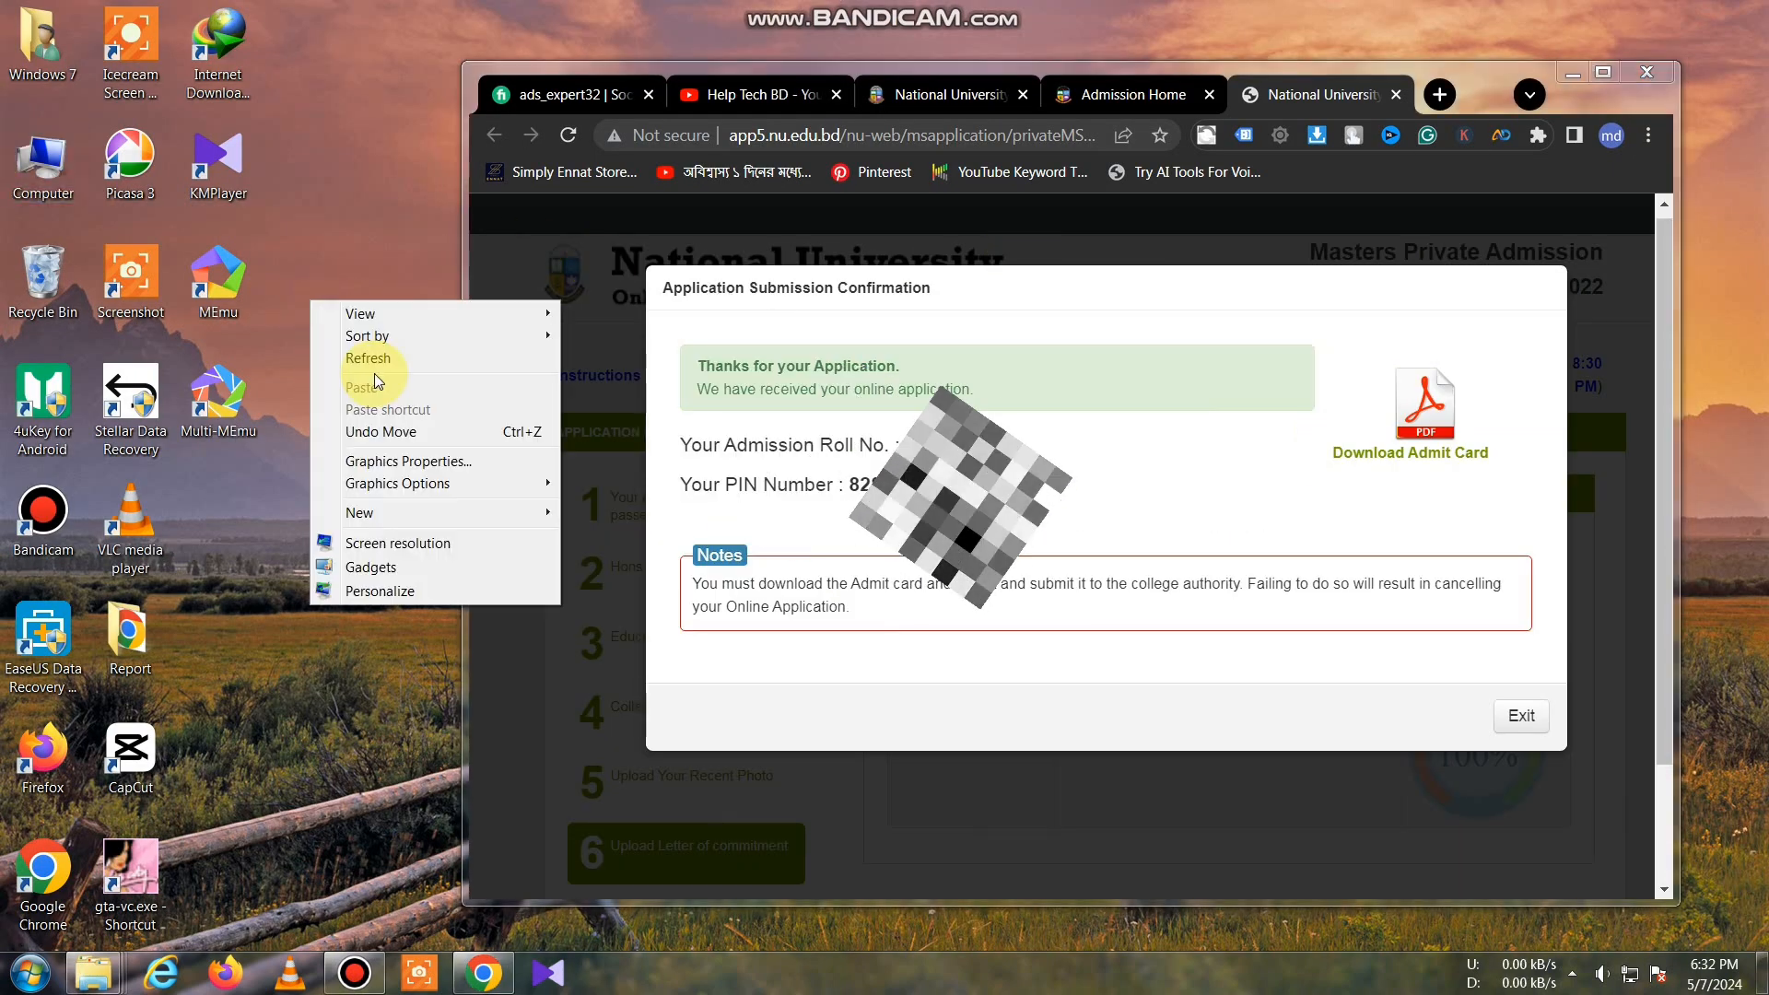
{"action": "left_click", "coordinate": [374, 367]}
{"action": "double_click", "coordinate": [242, 102]}
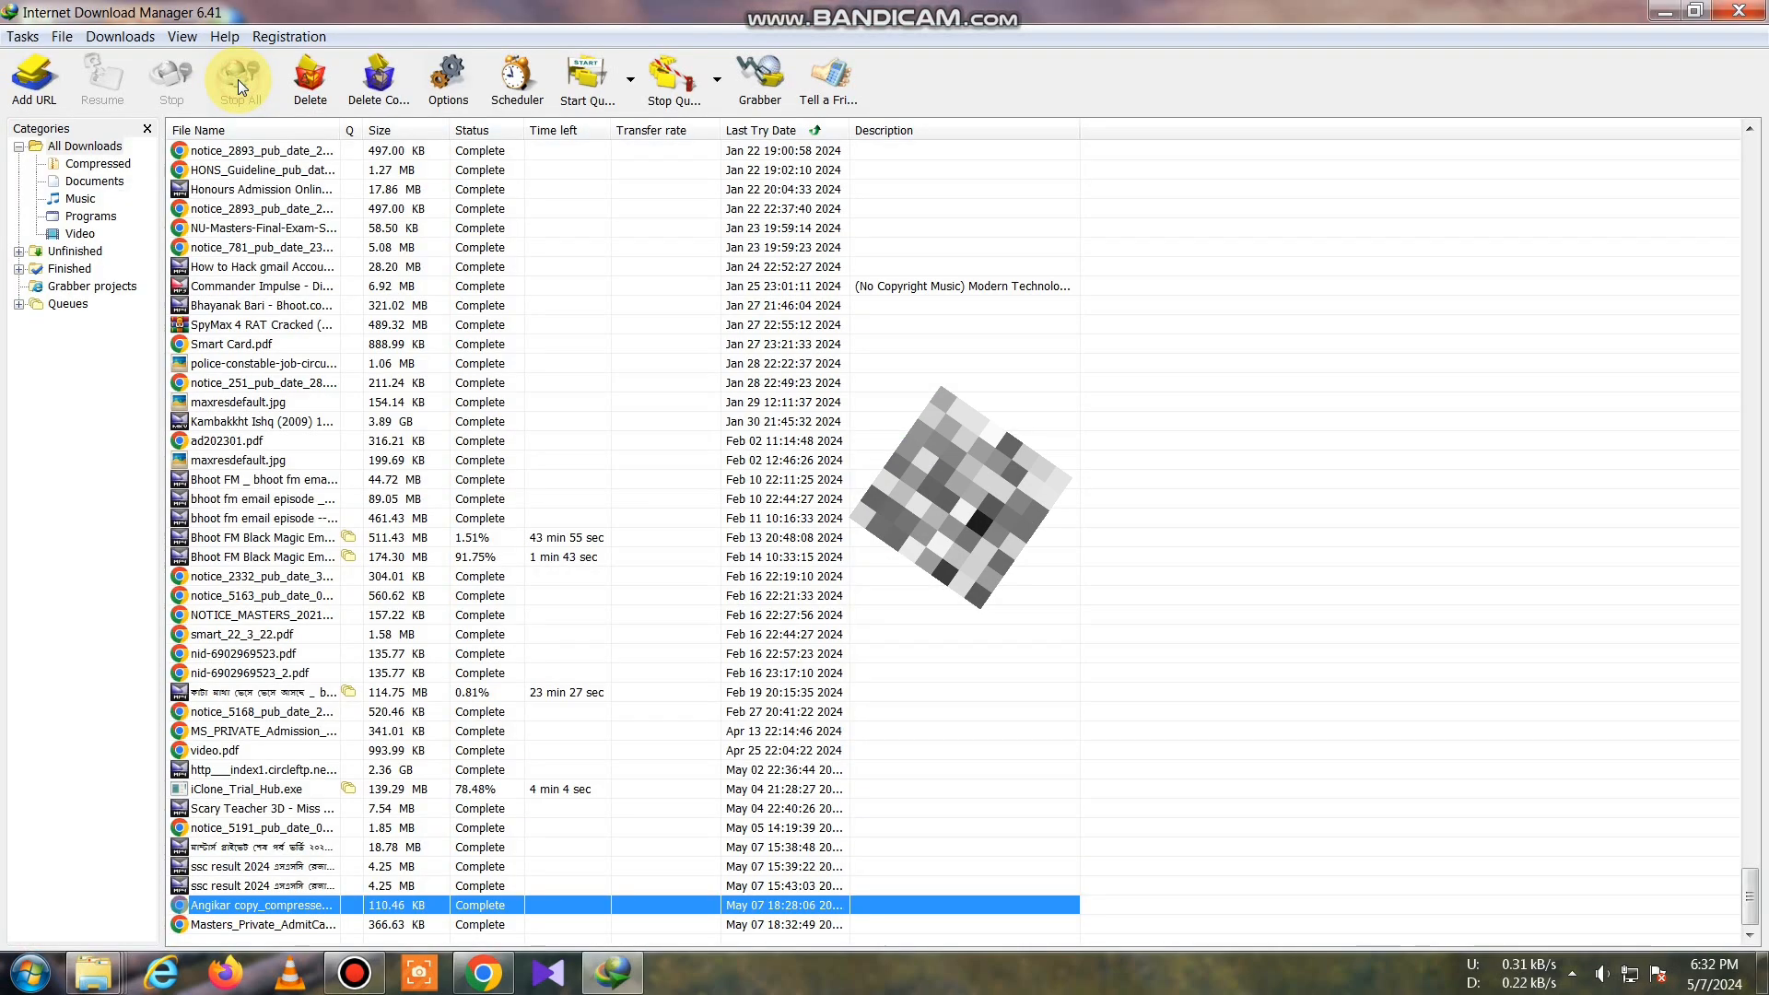
{"action": "left_click", "coordinate": [305, 926]}
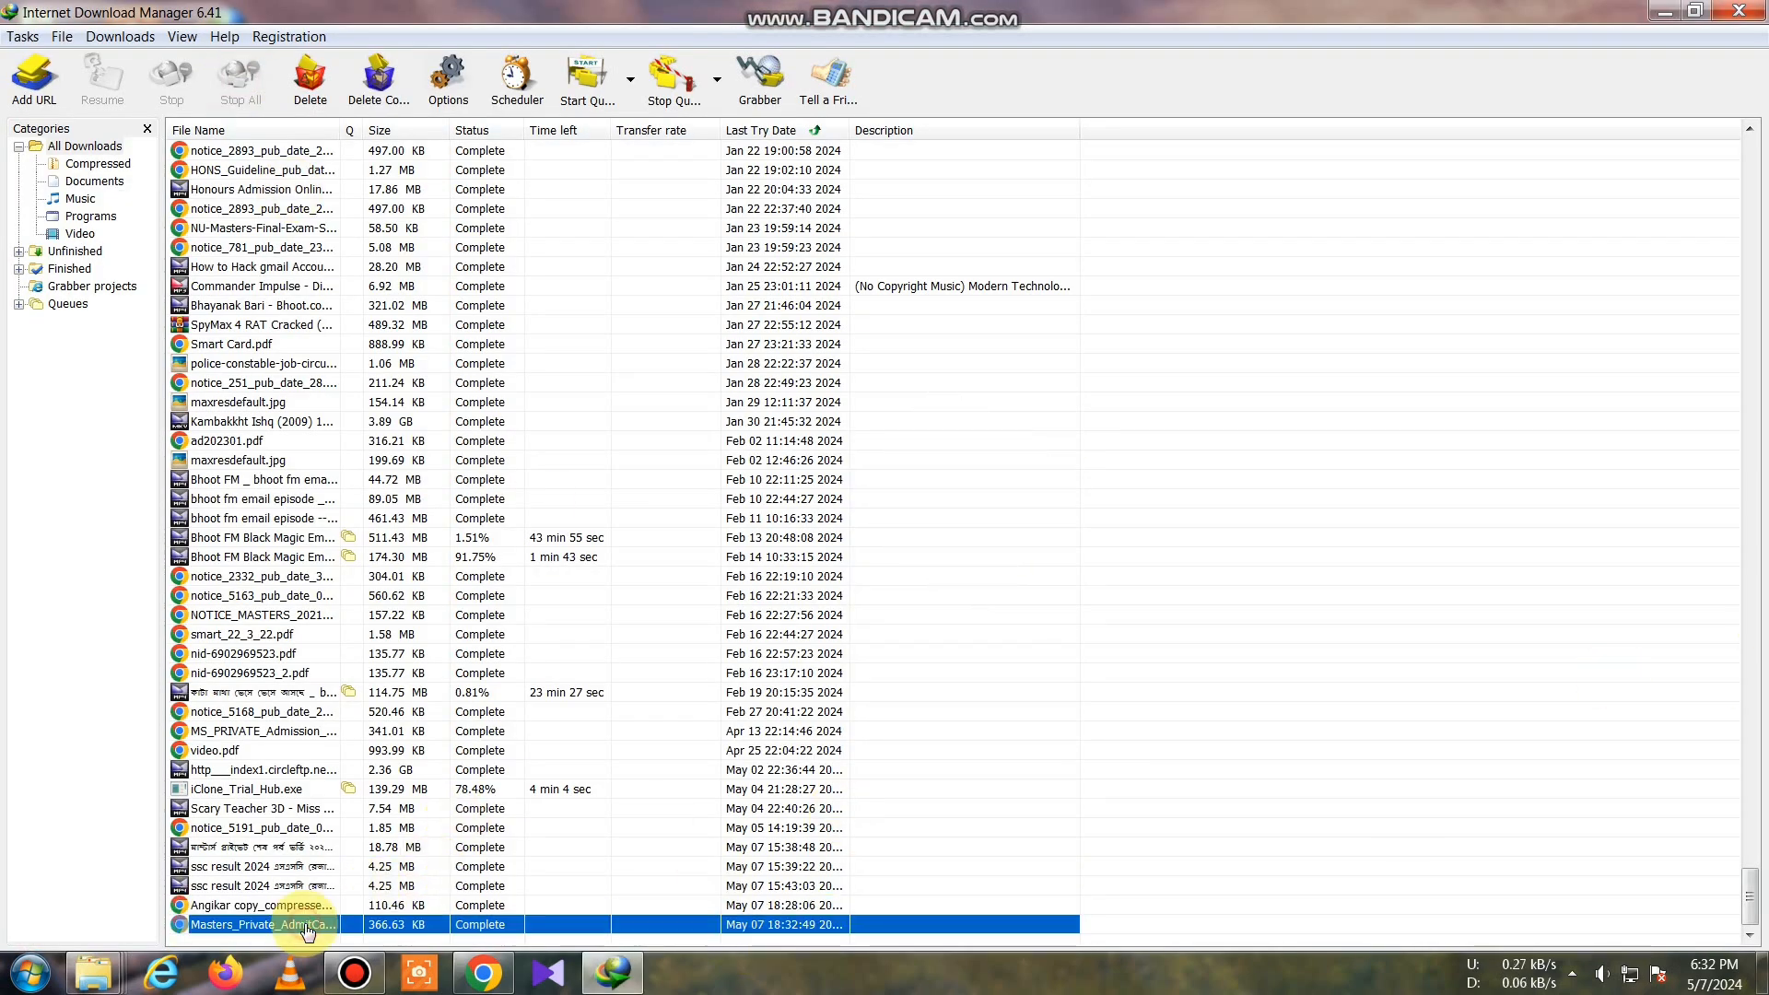
{"action": "double_click", "coordinate": [307, 926]}
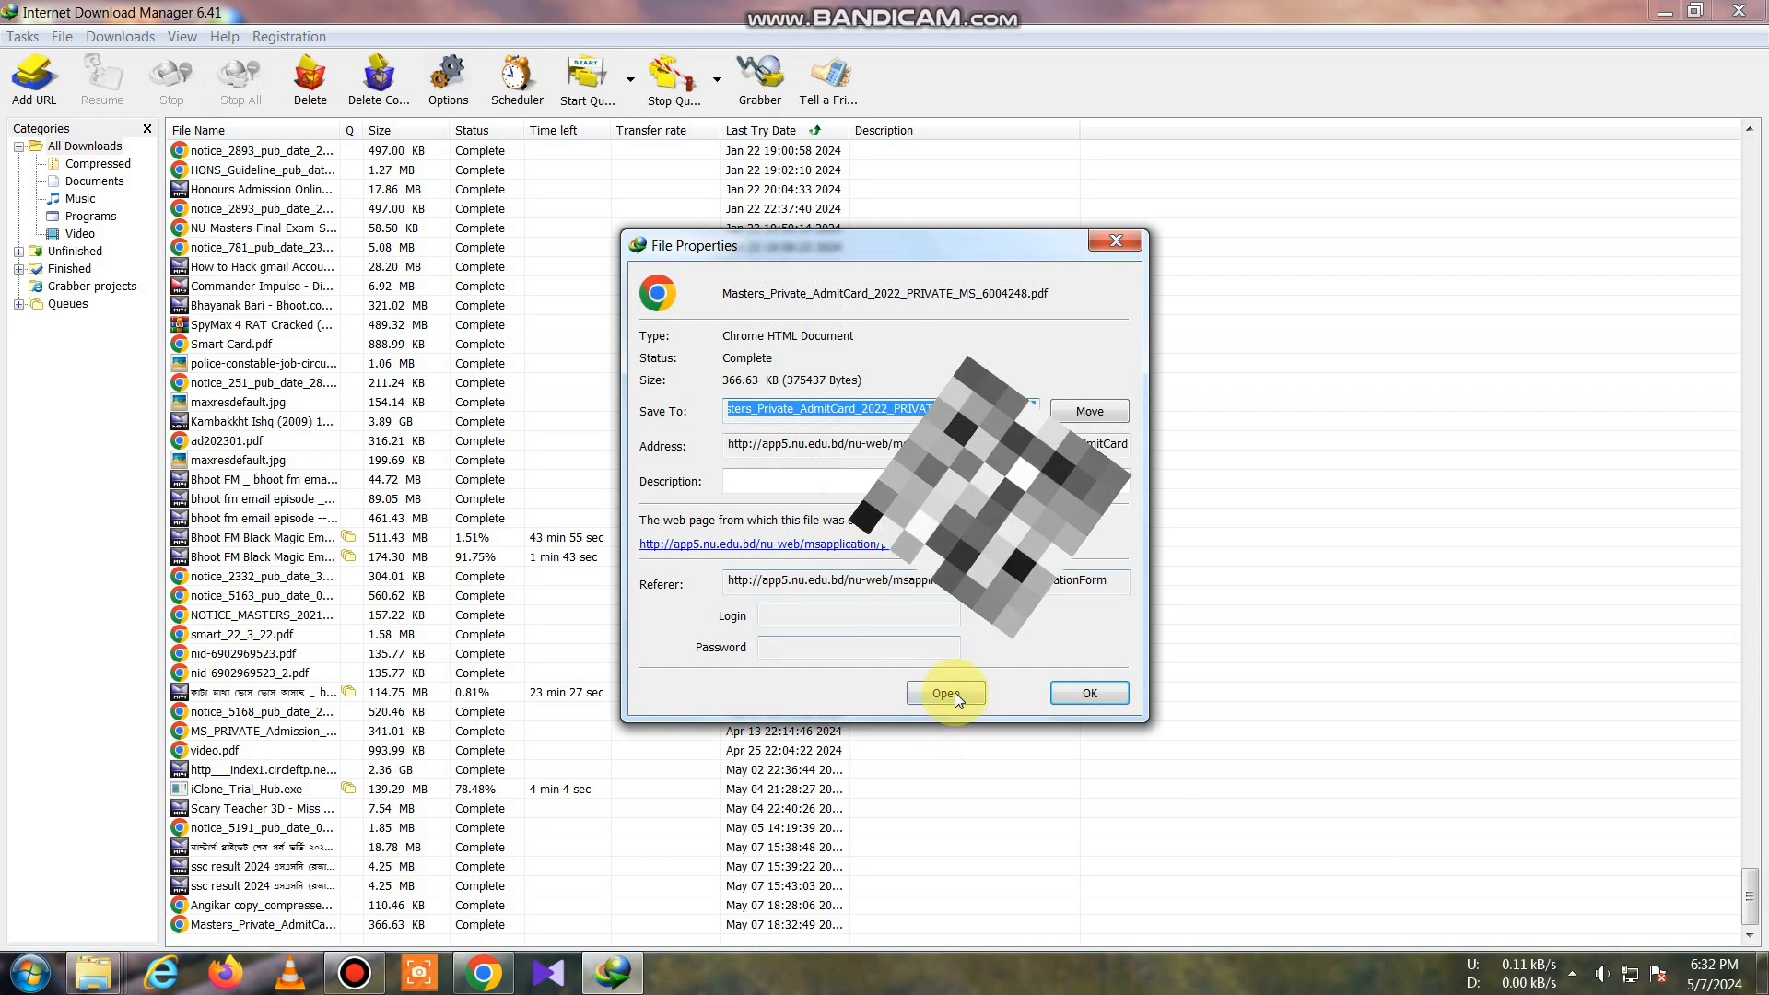
{"action": "left_click", "coordinate": [955, 693]}
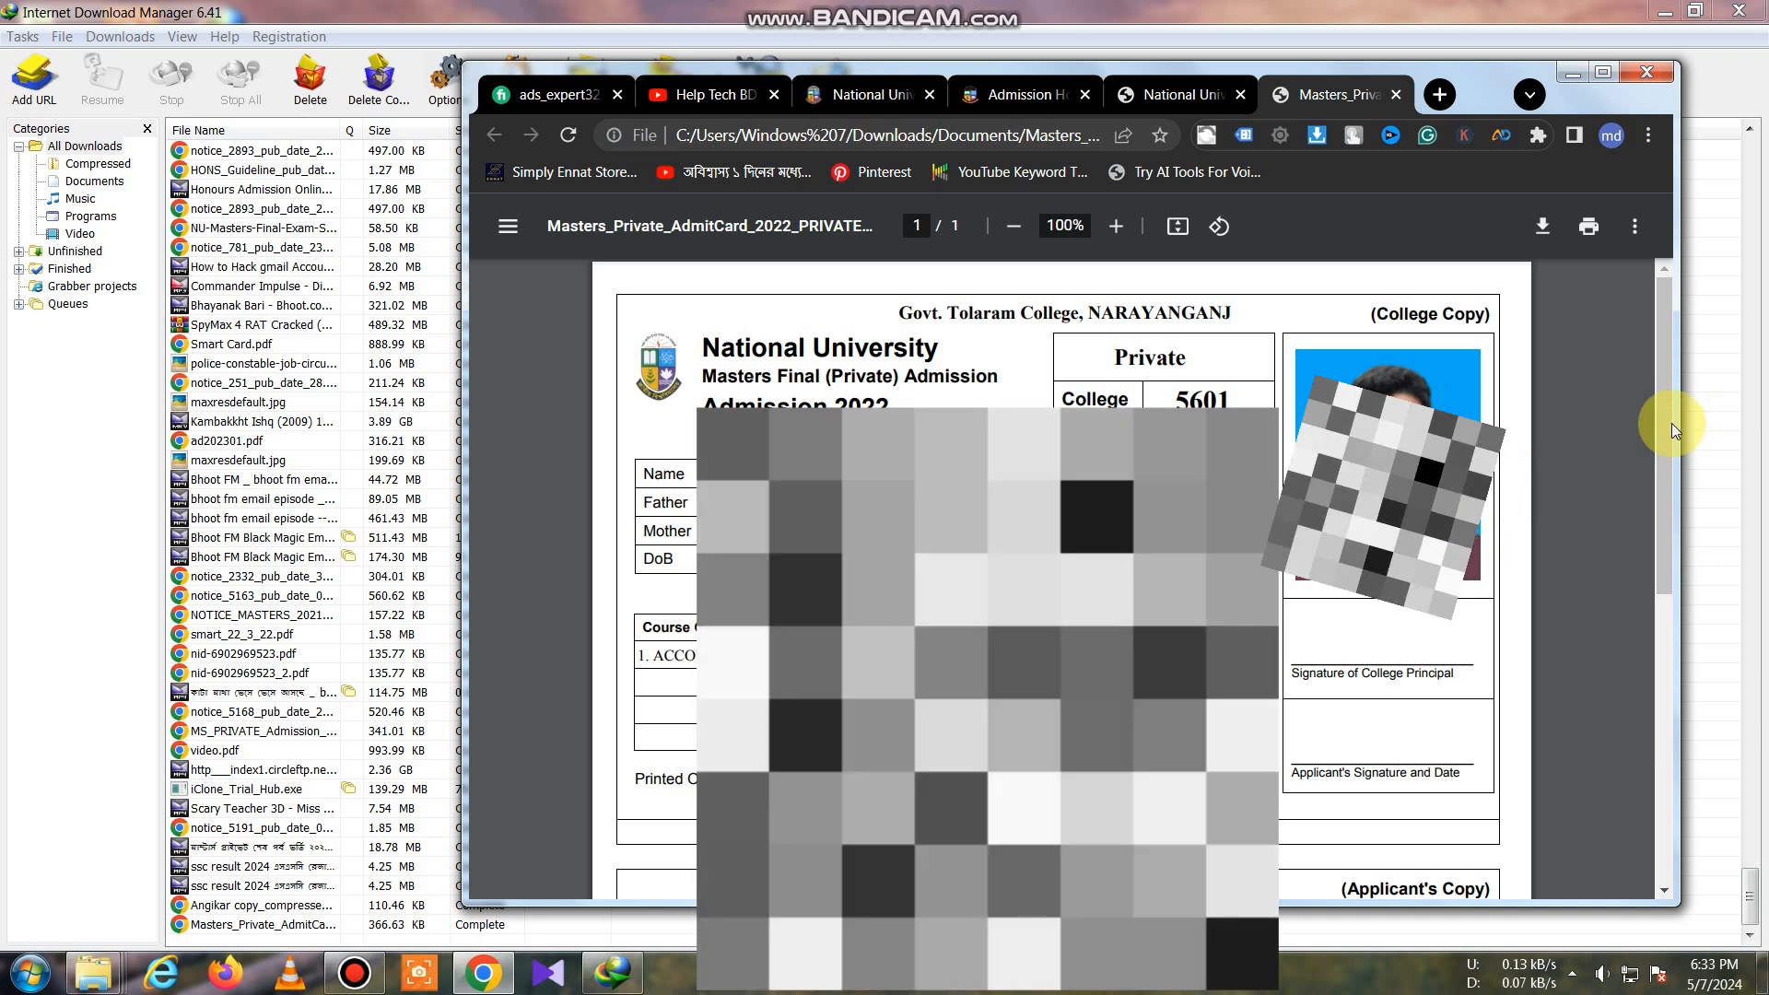
Step: Scroll through the admit card's College Copy and Applicant's Copy in Chrome
{"action": "left_click_drag", "start_coordinate": [1664, 396], "coordinate": [1671, 608]}
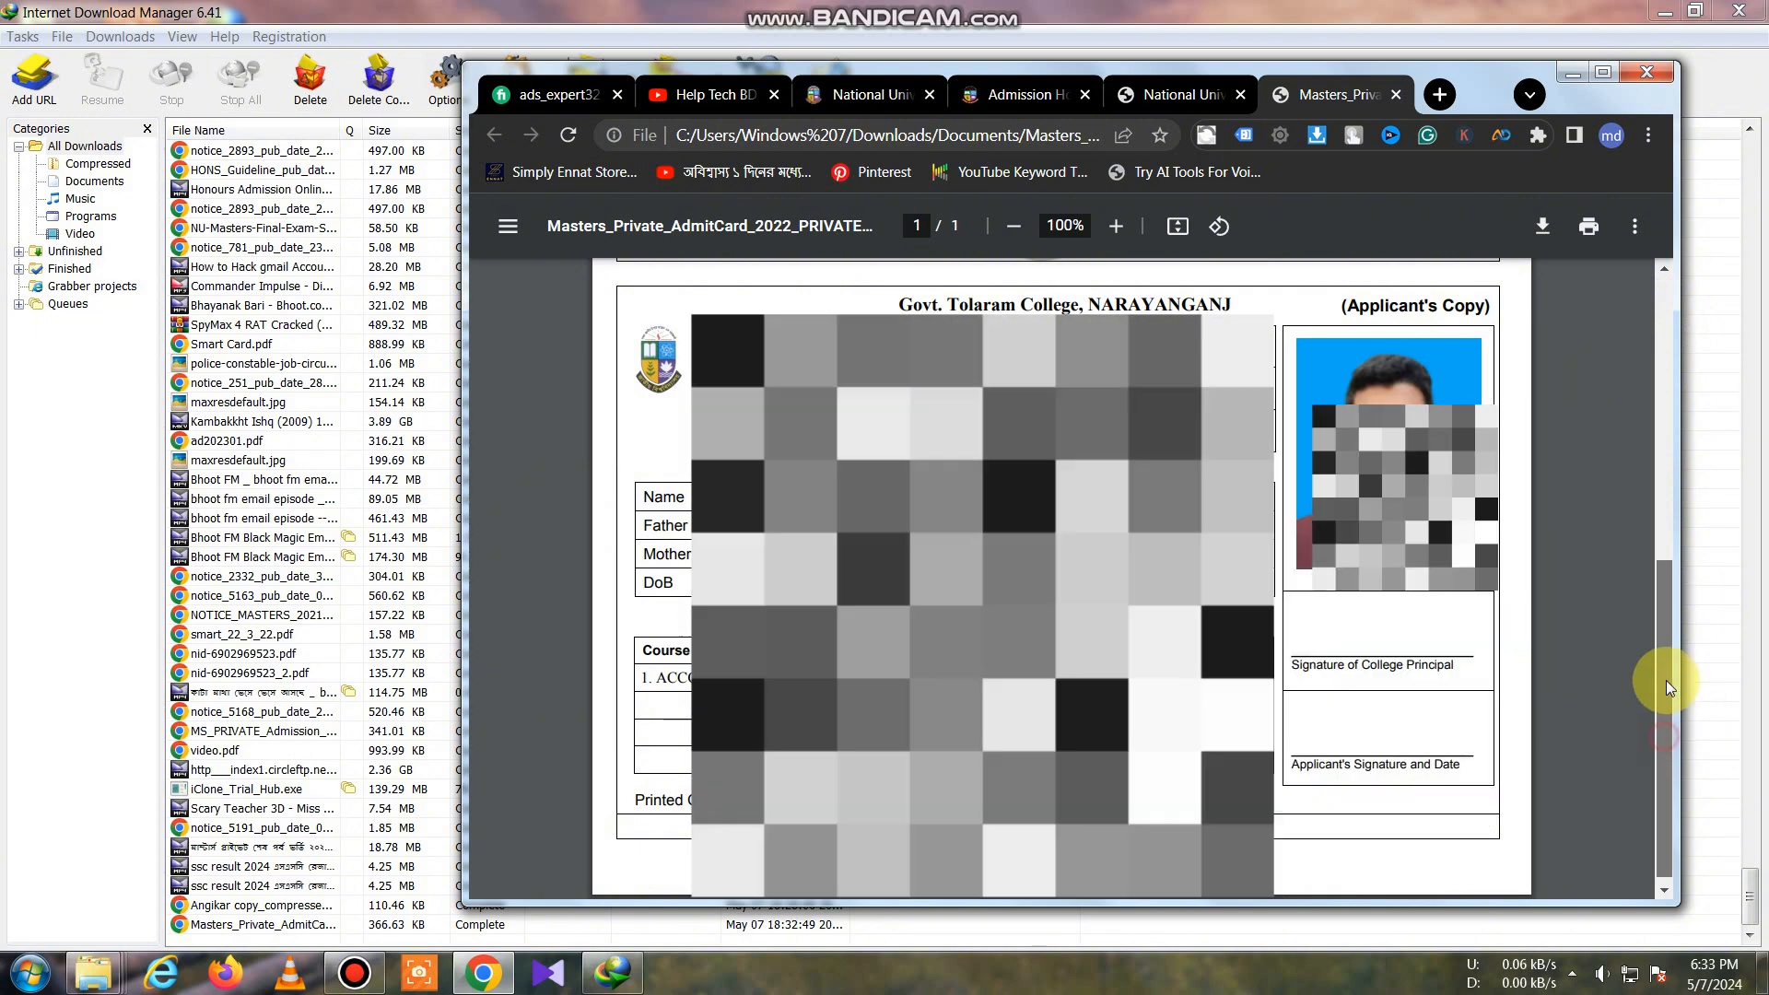
{"action": "scroll", "coordinate": [1622, 476], "scroll_direction": "up", "scroll_amount": 5}
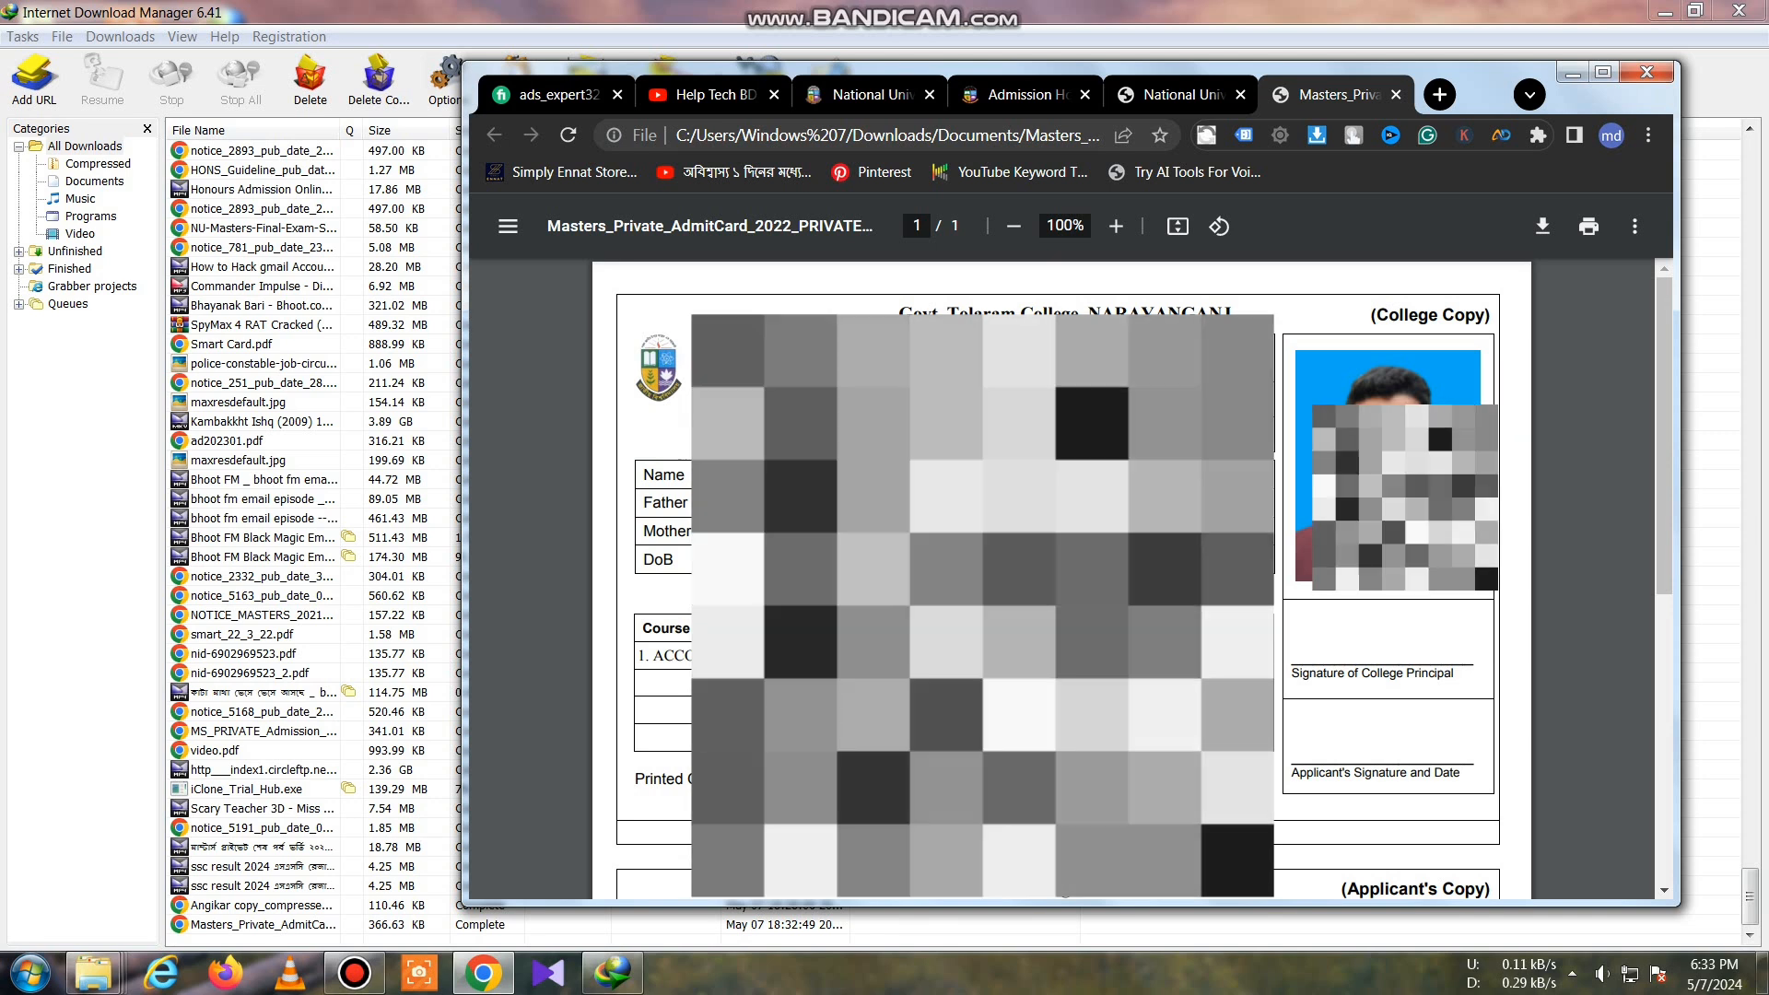
Step: Go back to the Help Tech BD Videos page, scroll to the latest videos, and bring up the screen recorder
{"action": "left_click", "coordinate": [702, 94]}
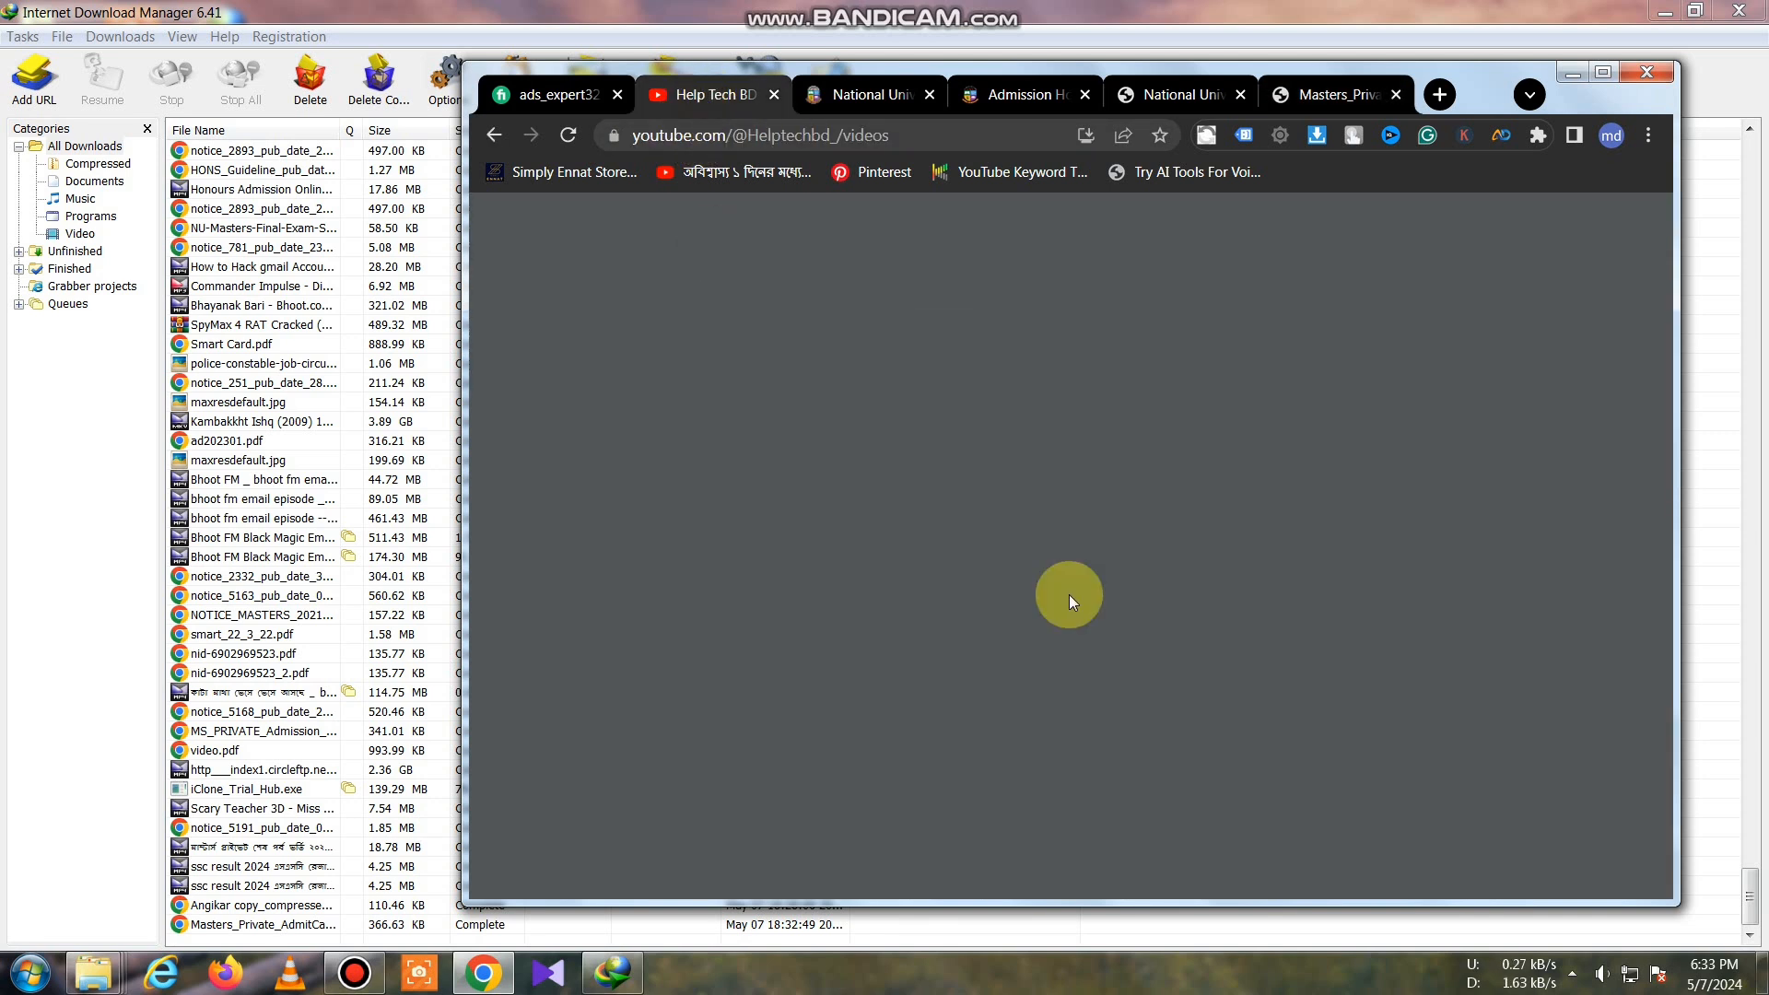
{"action": "left_click_drag", "start_coordinate": [1657, 647], "coordinate": [1653, 273]}
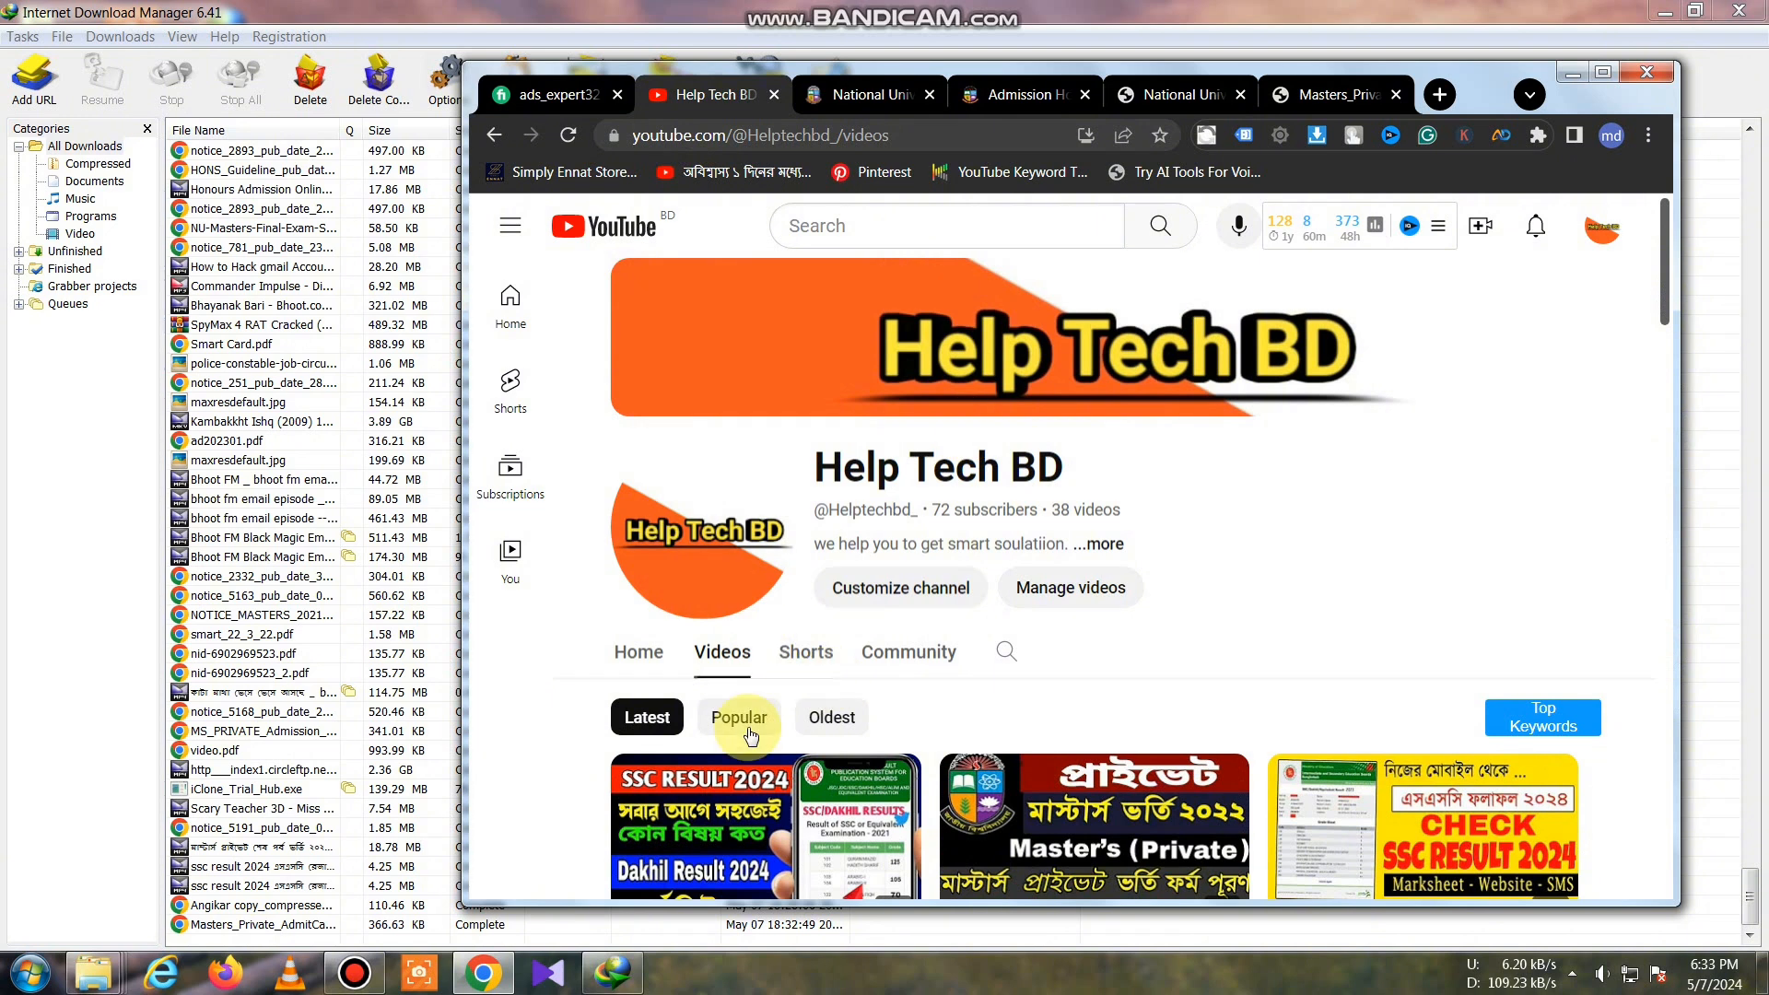
{"action": "left_click", "coordinate": [353, 973]}
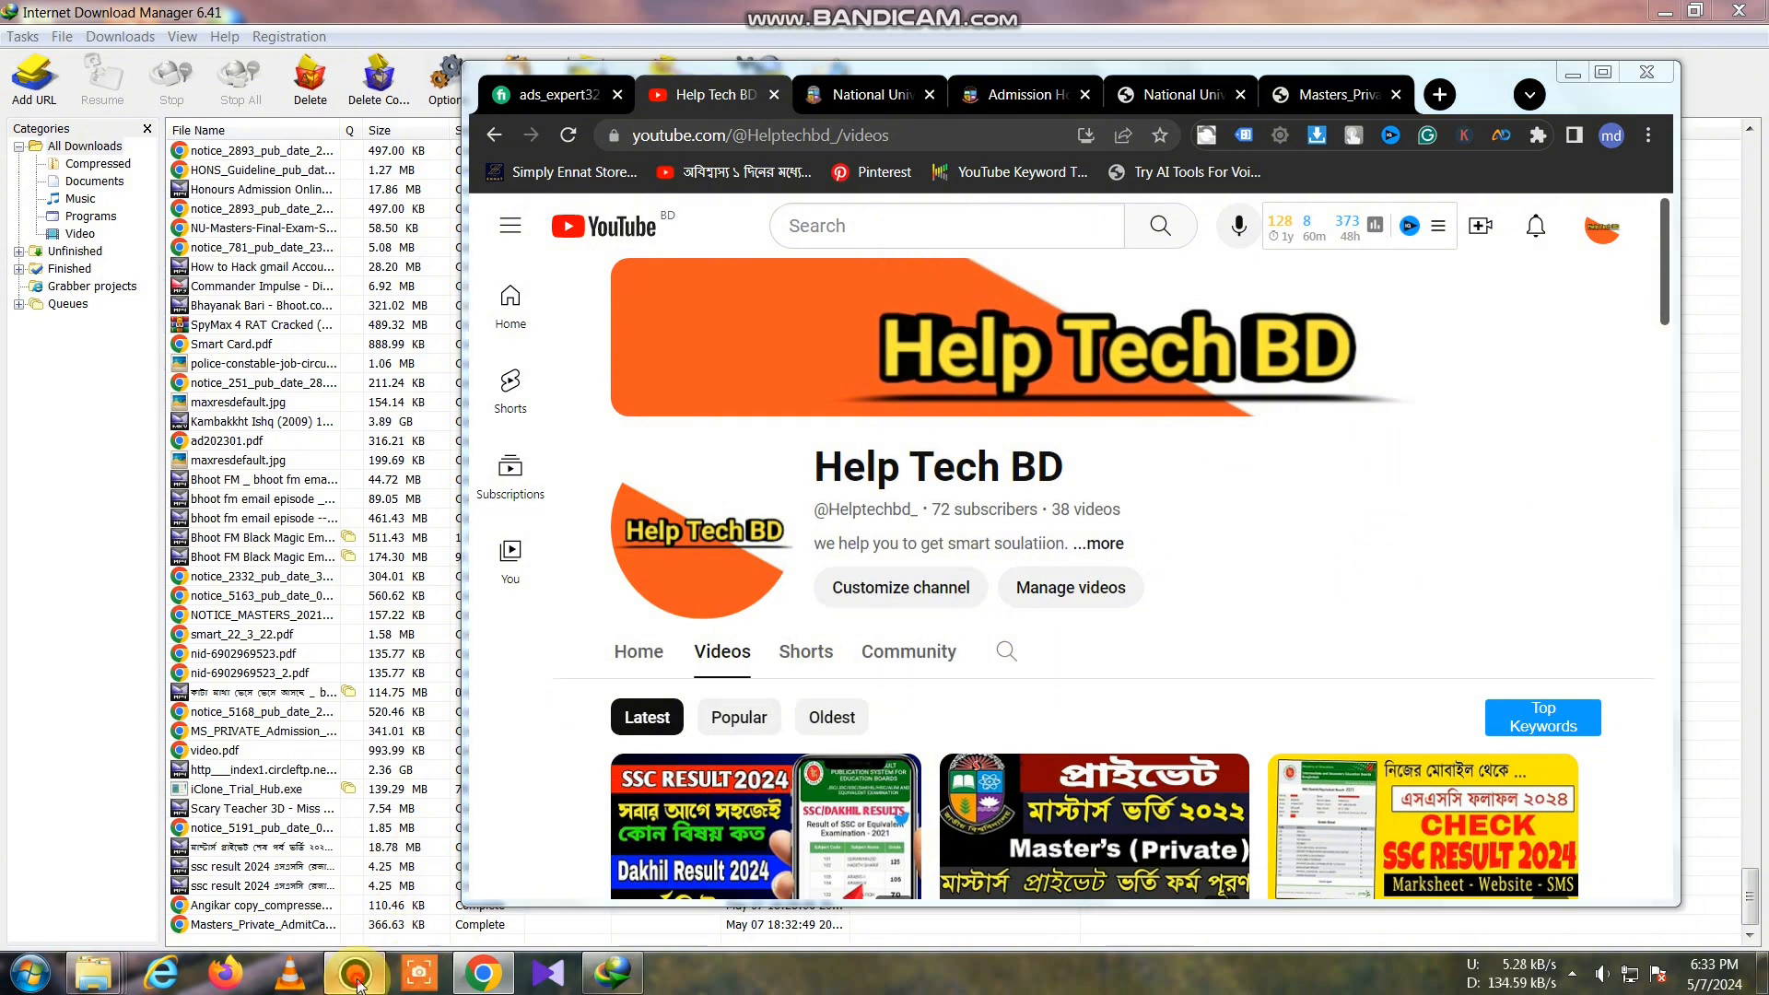